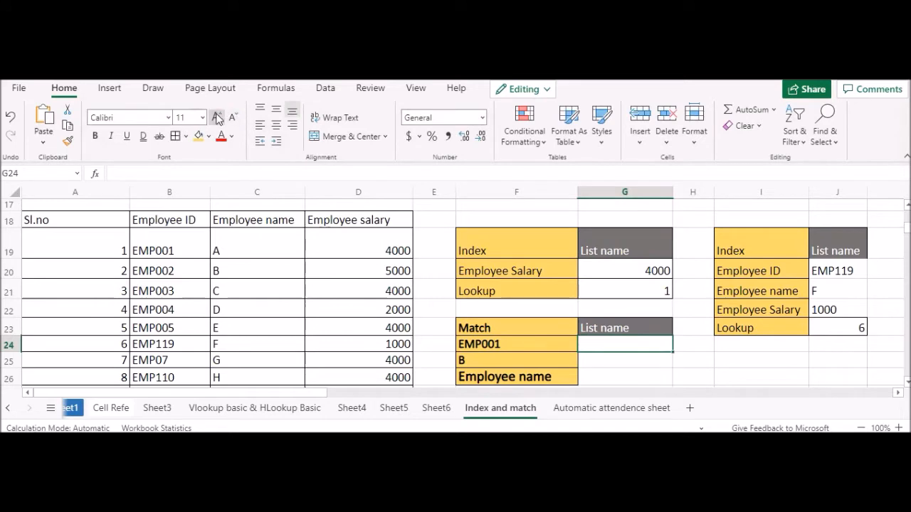
{"action": "left_click", "coordinate": [216, 116]}
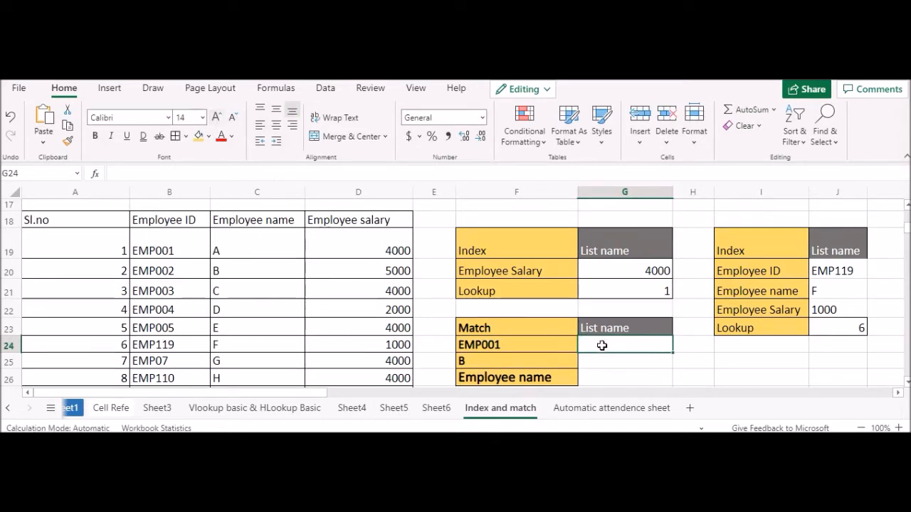
Step: Set the font size of cell G24 to 14 and fill the Match label cells F23:F26 with blue-grey
{"action": "scroll", "coordinate": [619, 324], "scroll_direction": "down", "scroll_amount": 1}
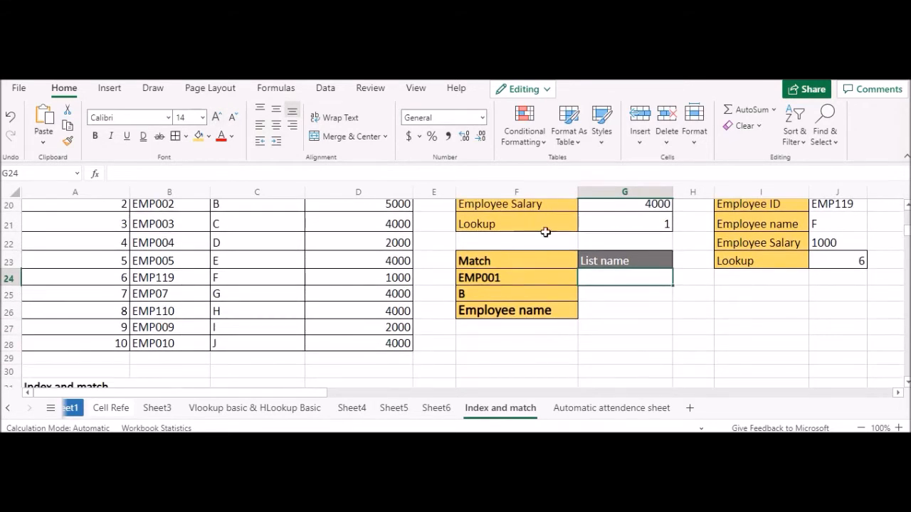
{"action": "scroll", "coordinate": [556, 249], "scroll_direction": "up", "scroll_amount": 1}
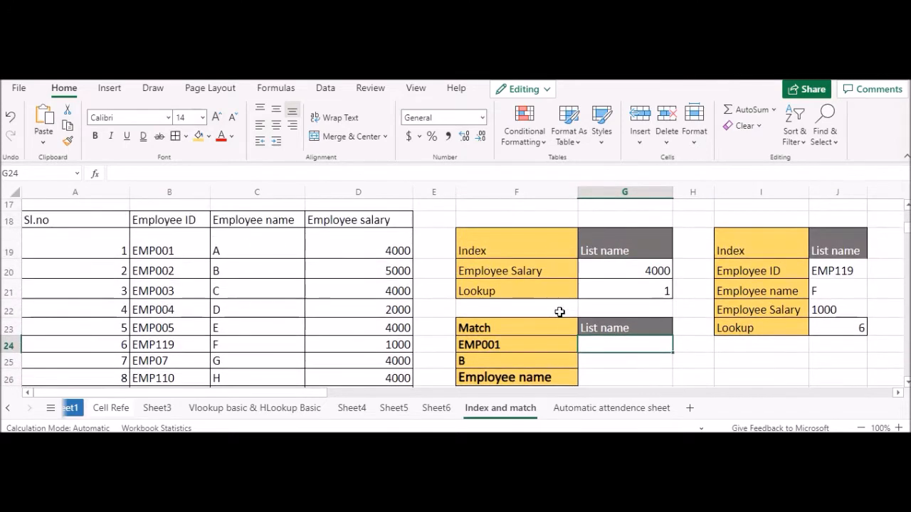
{"action": "scroll", "coordinate": [512, 299], "scroll_direction": "down", "scroll_amount": 1}
{"action": "left_click_drag", "start_coordinate": [507, 262], "coordinate": [502, 299]}
{"action": "left_click_drag", "start_coordinate": [503, 299], "coordinate": [503, 310]}
Step: Enter =MATCH(F24,B19:B28,0) in G24 to find the lookup ID's exact position in the Employee ID list
{"action": "left_click", "coordinate": [605, 278]}
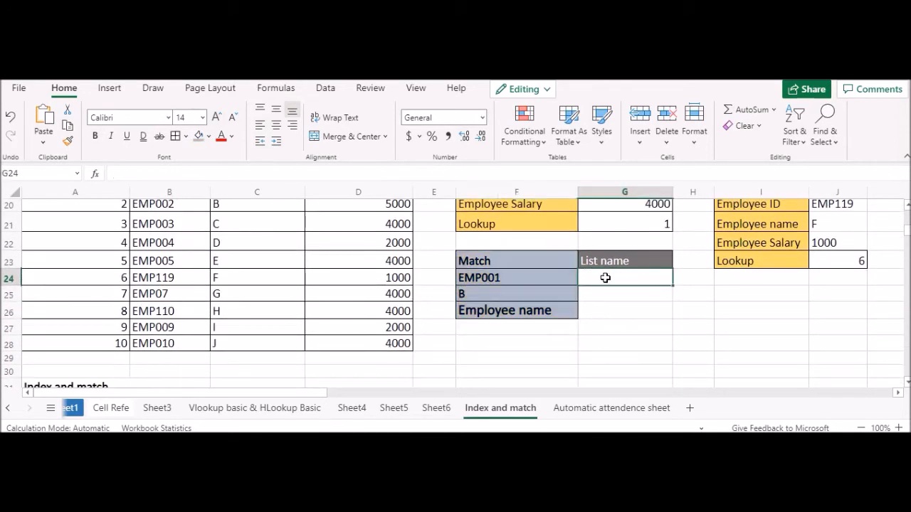
{"action": "type", "text": "="}
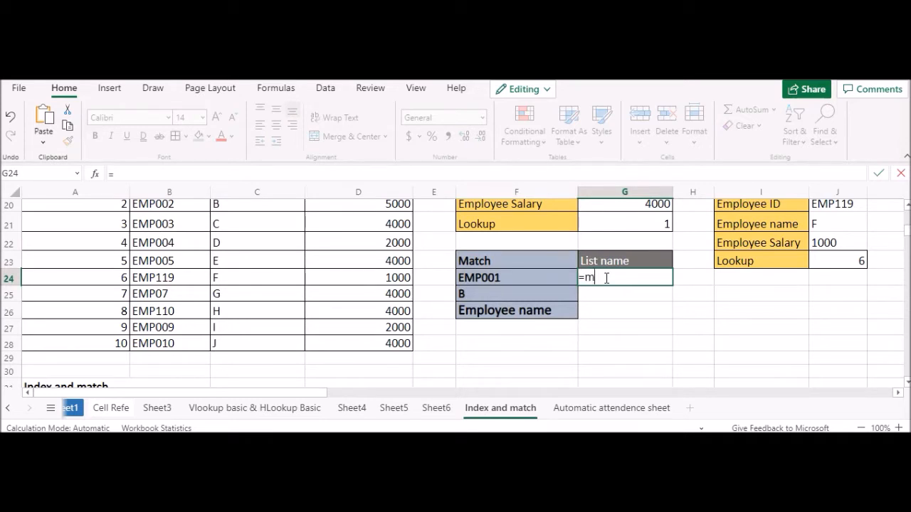
{"action": "type", "text": "match"}
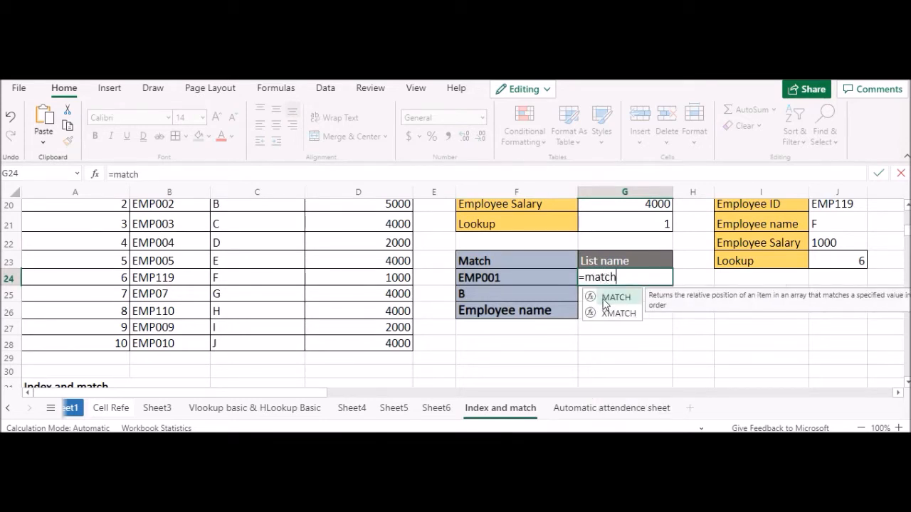
{"action": "double_click", "coordinate": [603, 301]}
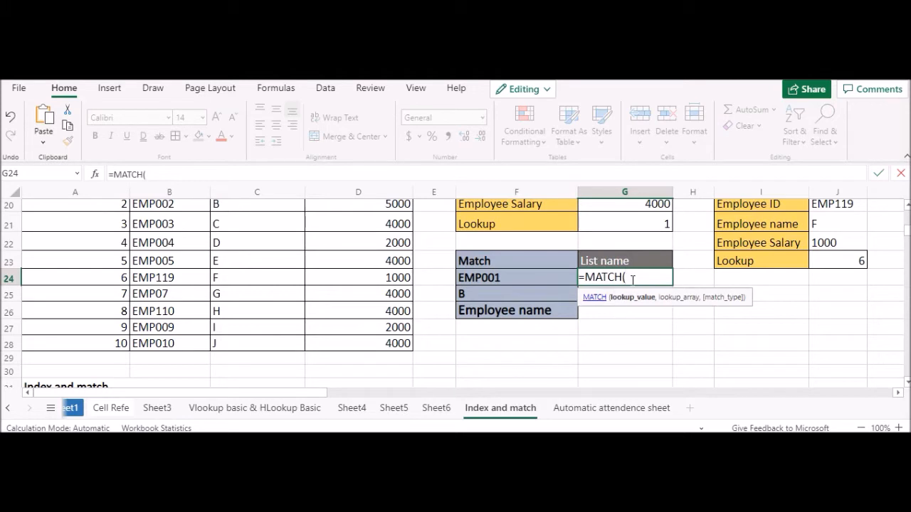
{"action": "left_click_drag", "start_coordinate": [632, 279], "coordinate": [595, 279]}
{"action": "scroll", "coordinate": [672, 300], "scroll_direction": "up", "scroll_amount": 1}
{"action": "left_click", "coordinate": [525, 346]}
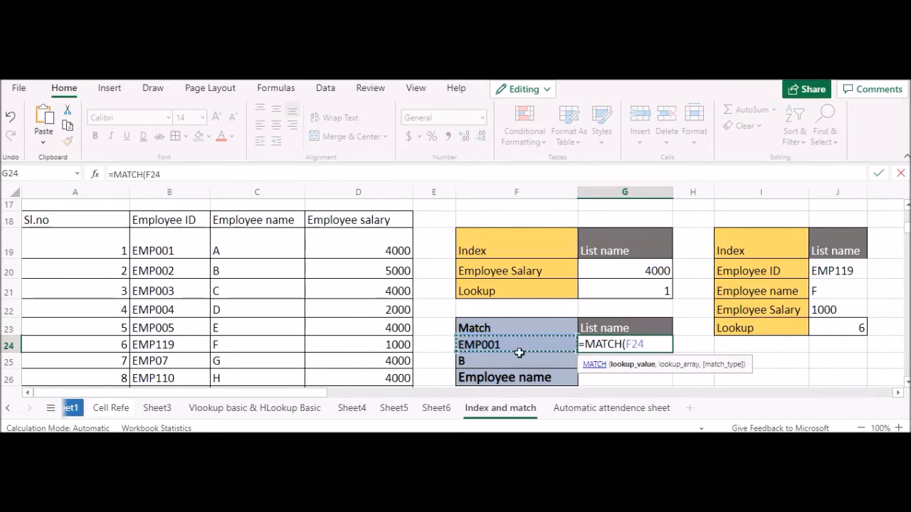
{"action": "type", "text": ","}
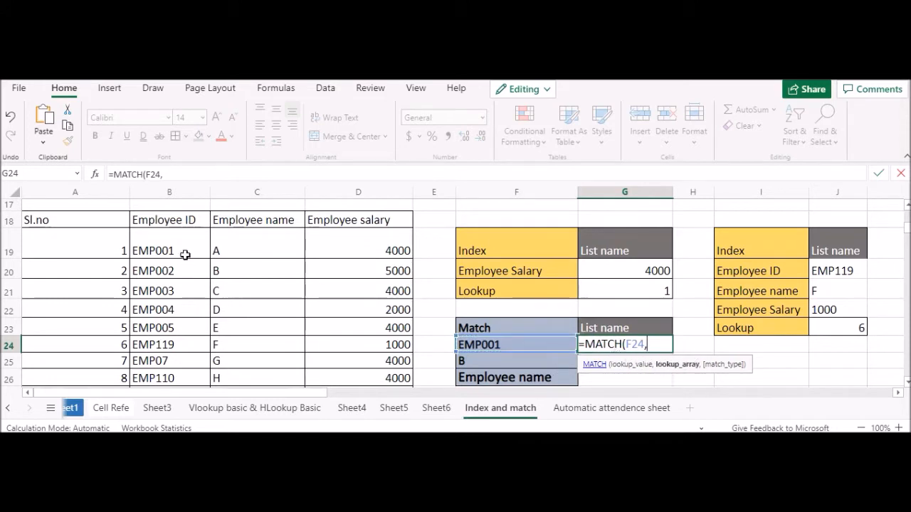
{"action": "left_click_drag", "start_coordinate": [183, 246], "coordinate": [195, 294]}
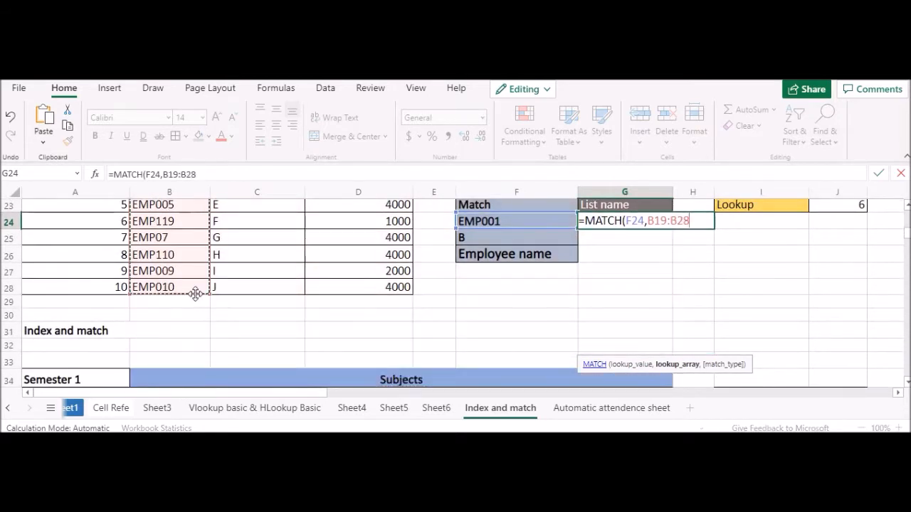
{"action": "scroll", "coordinate": [403, 291], "scroll_direction": "up", "scroll_amount": 2}
{"action": "type", "text": ",0)"}
{"action": "key", "text": "Return"}
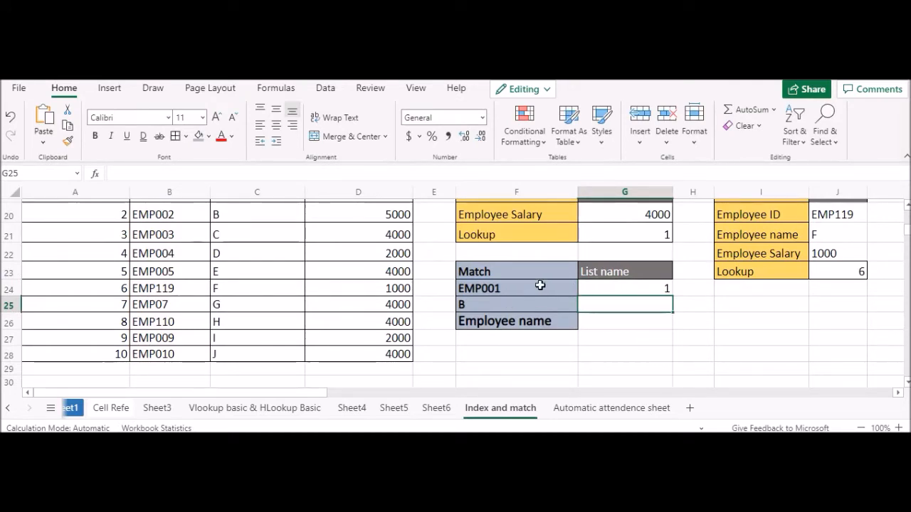
Step: Change the lookup ID in F24 to EMP002 to test the MATCH formula
{"action": "left_click", "coordinate": [606, 287]}
{"action": "scroll", "coordinate": [244, 249], "scroll_direction": "up", "scroll_amount": 2}
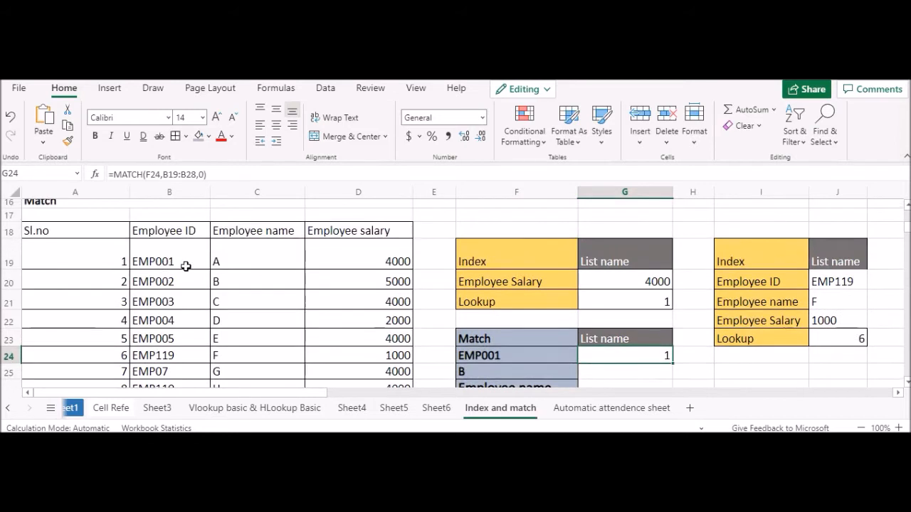
{"action": "double_click", "coordinate": [522, 359]}
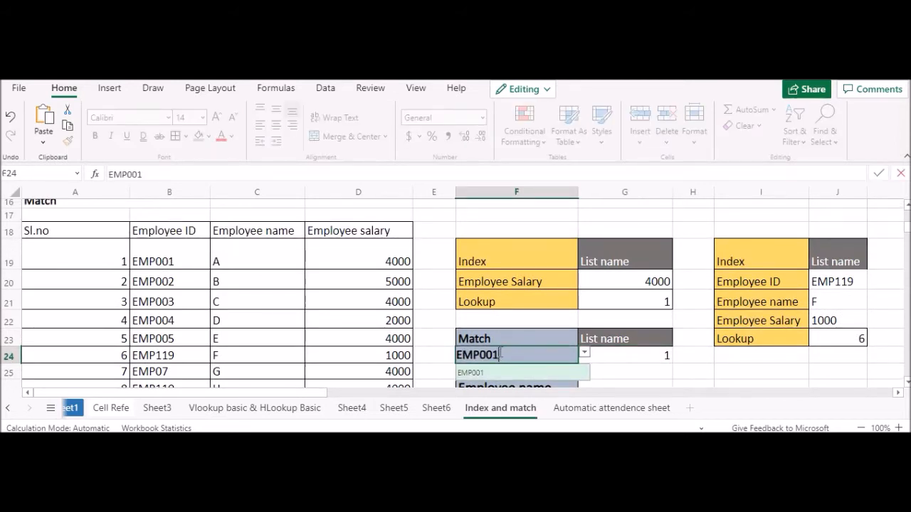
{"action": "key", "text": "BackSpace"}
{"action": "type", "text": "2"}
{"action": "key", "text": "ctrl+Return"}
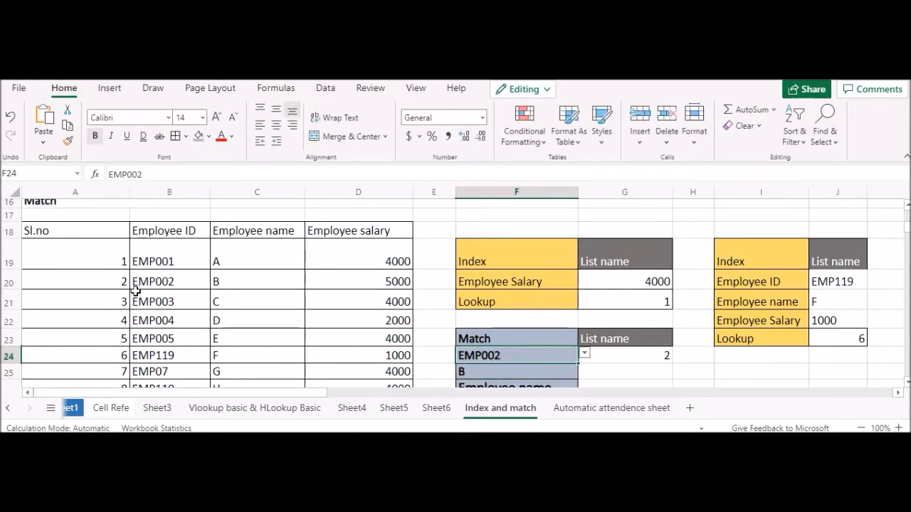
Step: Change the lookup ID in F24 to EMP119 and compare the result with that ID's row in the employee table
{"action": "double_click", "coordinate": [505, 351]}
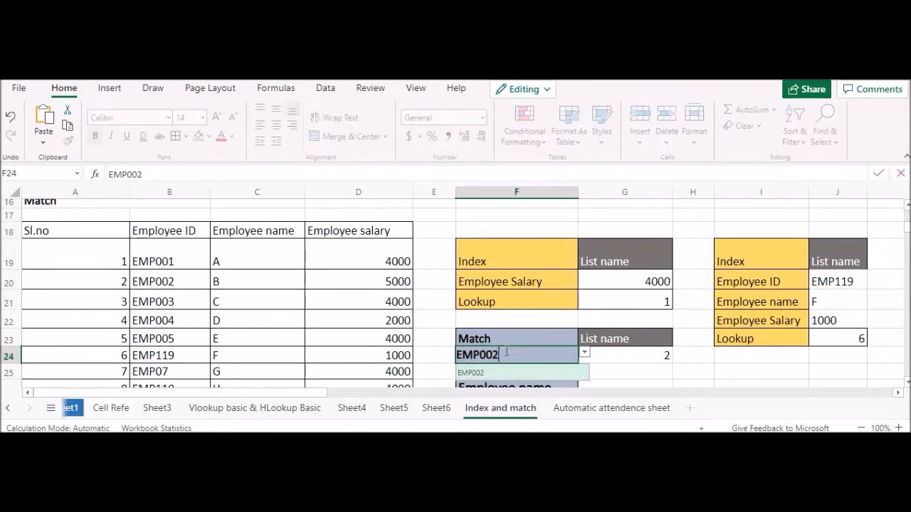
{"action": "key", "text": "BackSpace"}
{"action": "key", "text": "BackSpace"}
{"action": "type", "text": "119"}
{"action": "key", "text": "Return"}
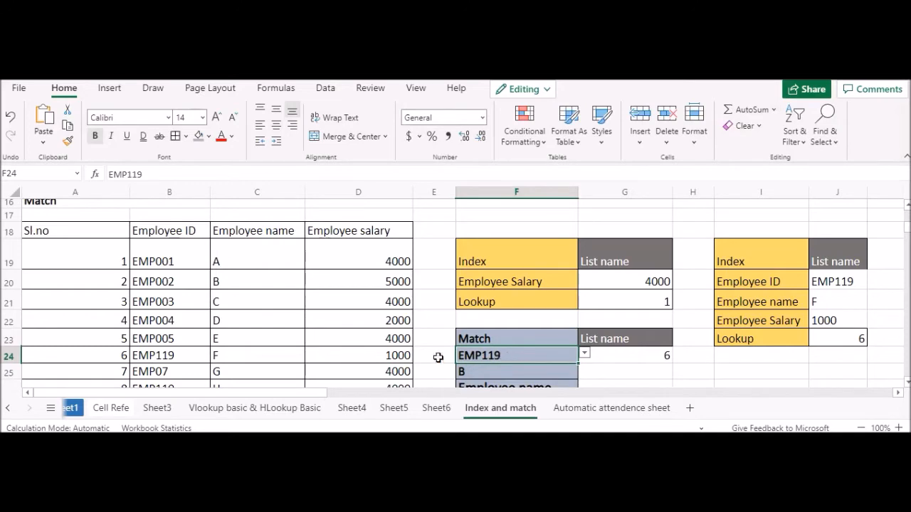
{"action": "scroll", "coordinate": [166, 297], "scroll_direction": "down", "scroll_amount": 2}
{"action": "left_click", "coordinate": [158, 288]}
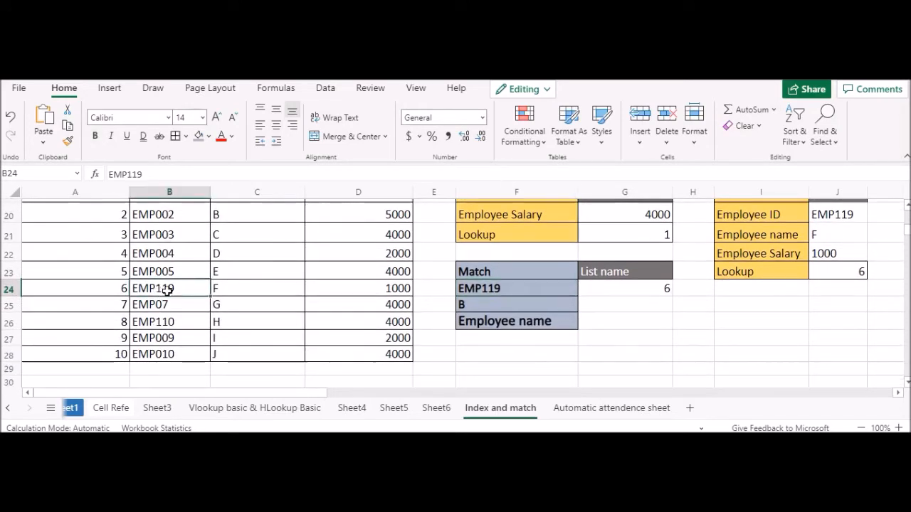
Step: Restore the lookup ID in F24 to EMP001
{"action": "double_click", "coordinate": [484, 305]}
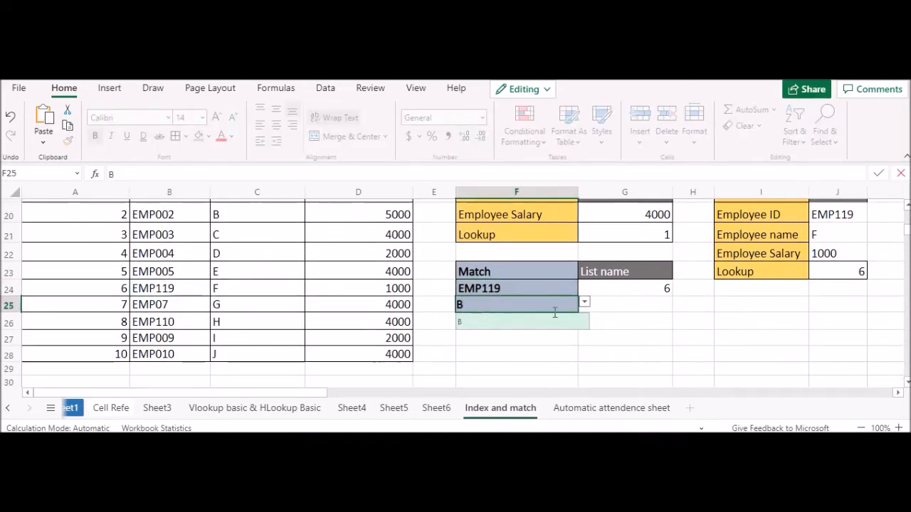
{"action": "left_click", "coordinate": [590, 315]}
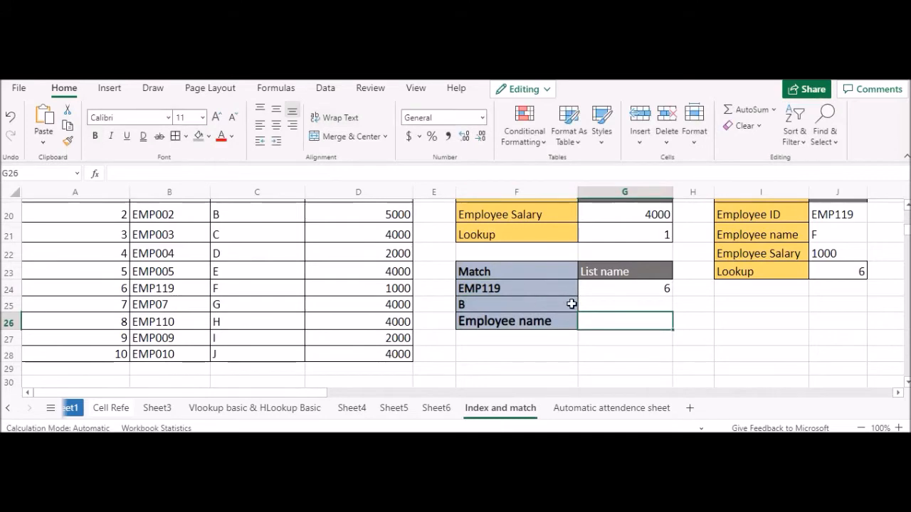
{"action": "scroll", "coordinate": [510, 319], "scroll_direction": "up", "scroll_amount": 2}
{"action": "scroll", "coordinate": [533, 329], "scroll_direction": "down", "scroll_amount": 2}
{"action": "left_click", "coordinate": [540, 323]}
{"action": "double_click", "coordinate": [539, 323]}
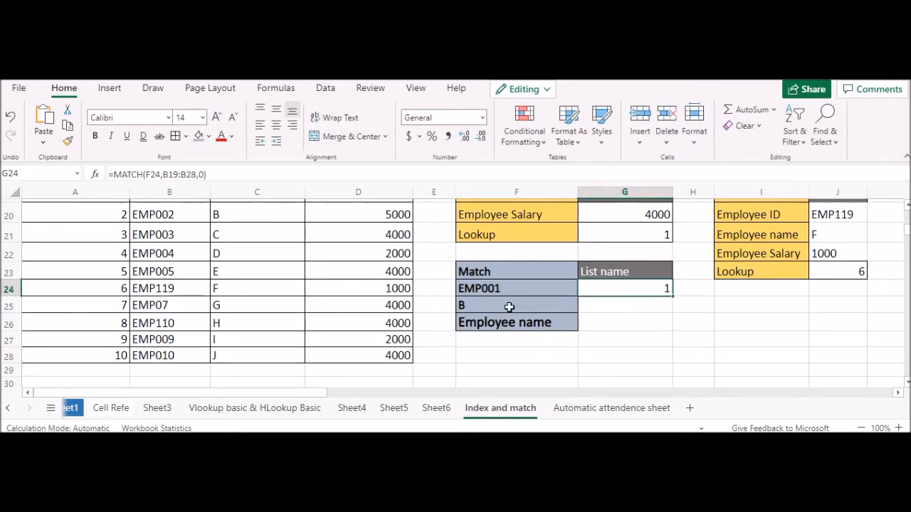
Step: Change the name to match in F25 to A, the first entry in the Employee name column
{"action": "scroll", "coordinate": [246, 234], "scroll_direction": "up", "scroll_amount": 1}
{"action": "scroll", "coordinate": [246, 235], "scroll_direction": "up", "scroll_amount": 1}
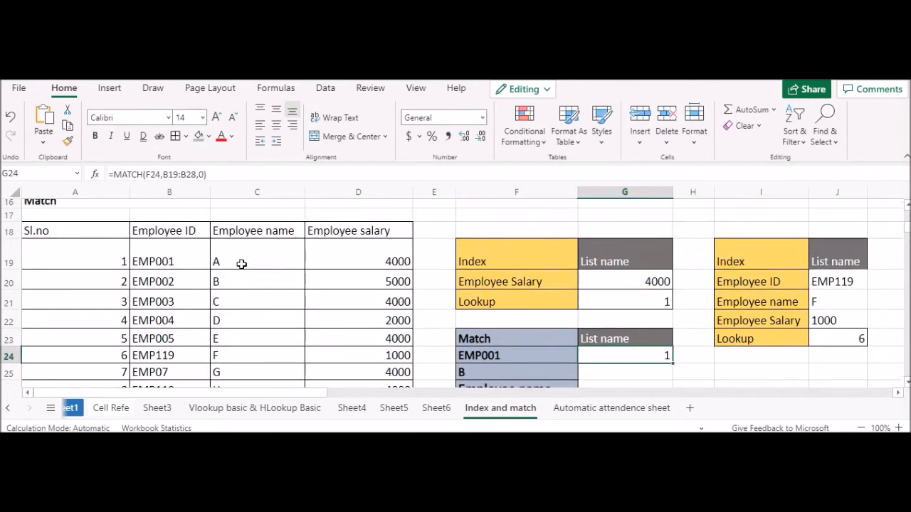
{"action": "left_click", "coordinate": [485, 372]}
{"action": "type", "text": "A"}
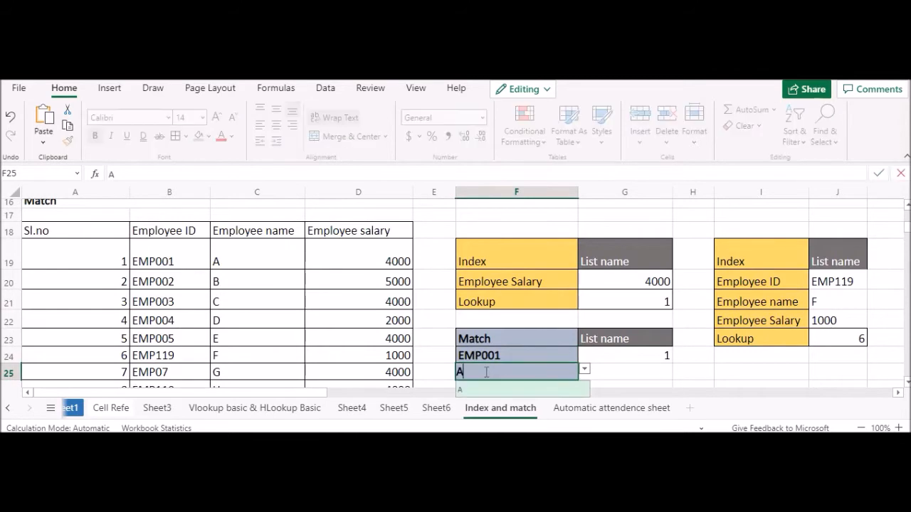
{"action": "left_click", "coordinate": [626, 373]}
{"action": "scroll", "coordinate": [350, 301], "scroll_direction": "down", "scroll_amount": 2}
{"action": "scroll", "coordinate": [271, 256], "scroll_direction": "up", "scroll_amount": 2}
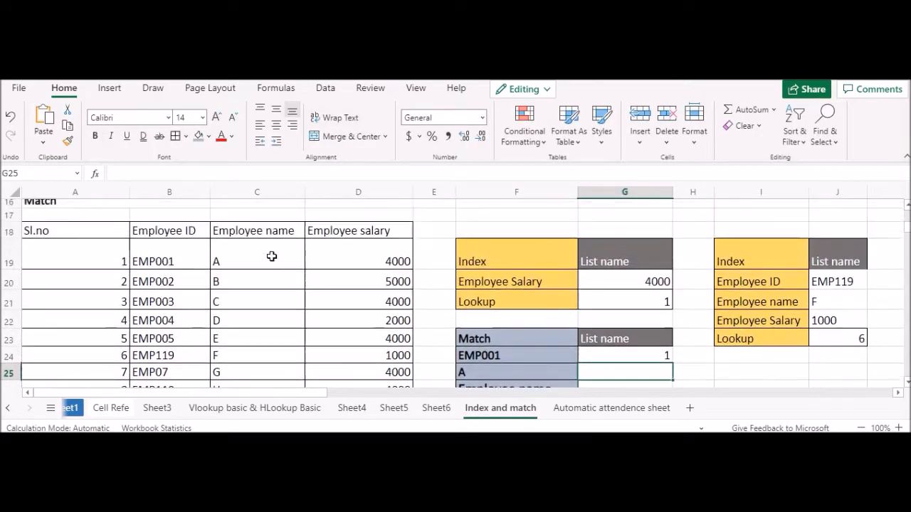
{"action": "scroll", "coordinate": [598, 349], "scroll_direction": "down", "scroll_amount": 2}
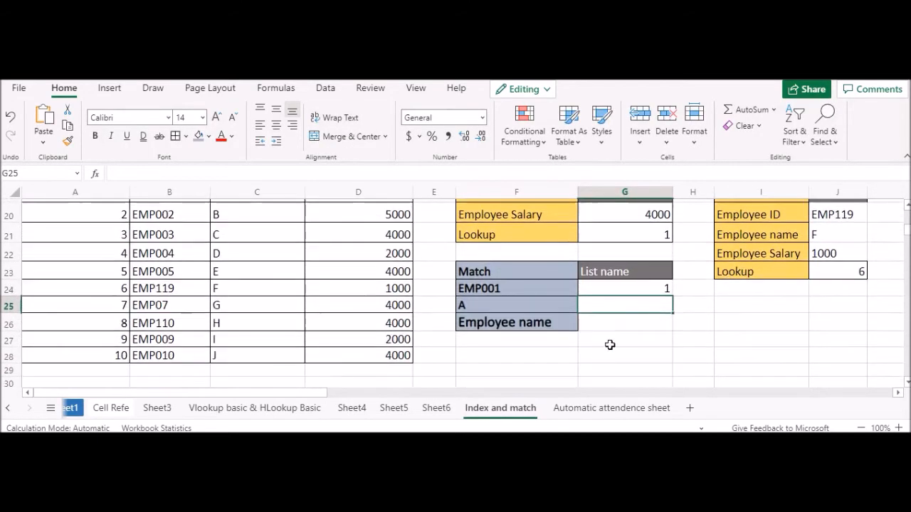
Step: Try to reuse the MATCH formula from G24 by copying it into G25 and editing its references
{"action": "double_click", "coordinate": [620, 288]}
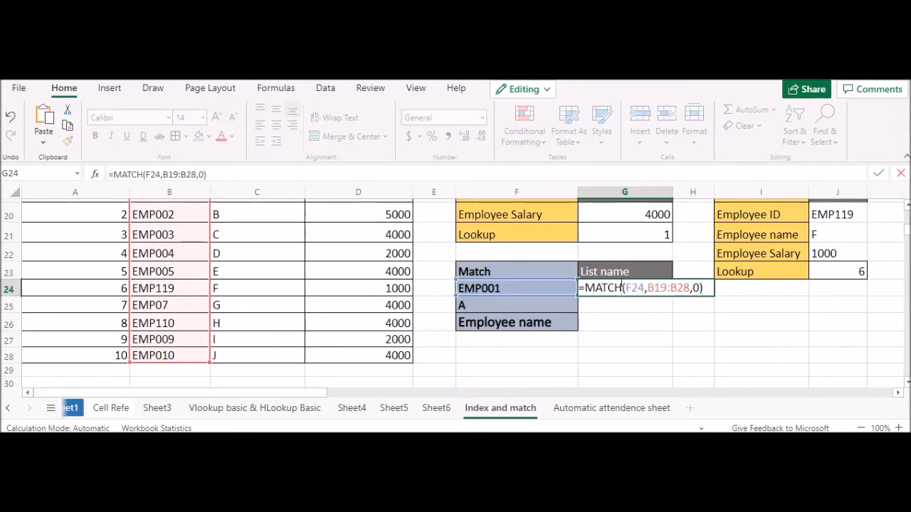
{"action": "key", "text": "ctrl+a"}
{"action": "key", "text": "ctrl+c"}
{"action": "double_click", "coordinate": [618, 302]}
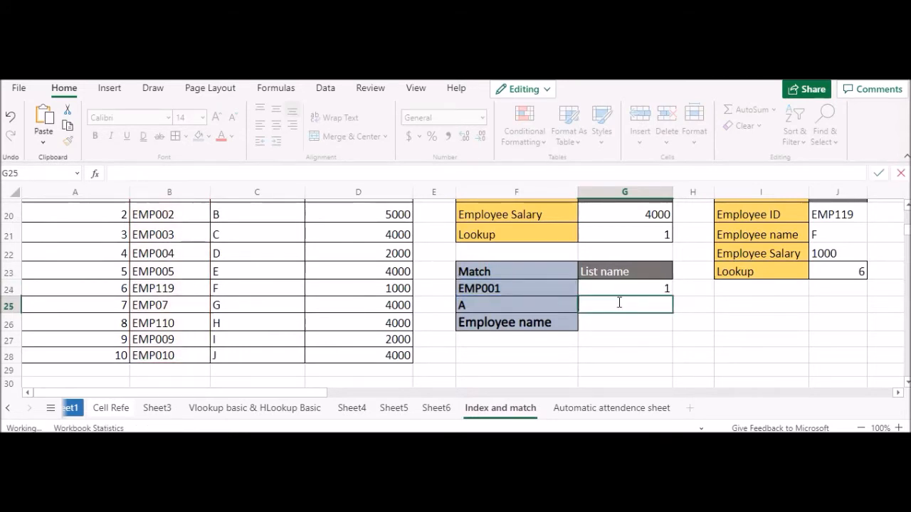
{"action": "key", "text": "ctrl+v"}
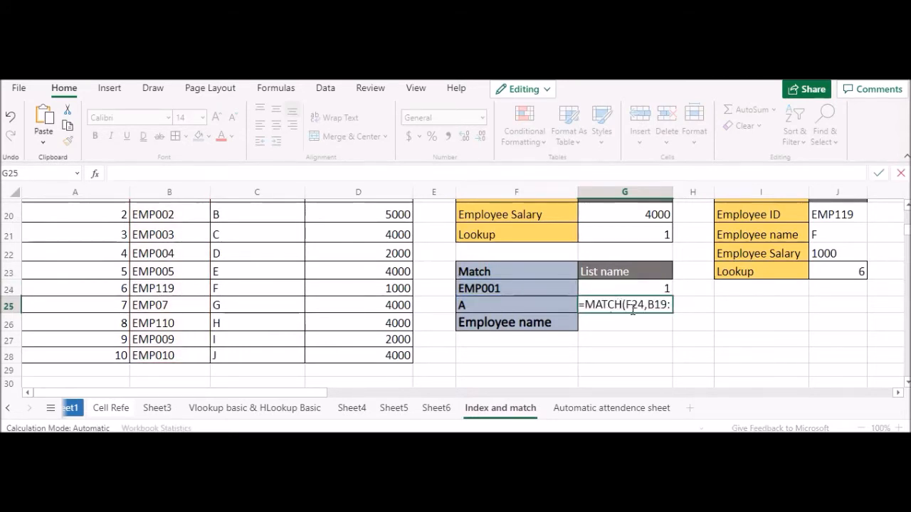
{"action": "double_click", "coordinate": [658, 306]}
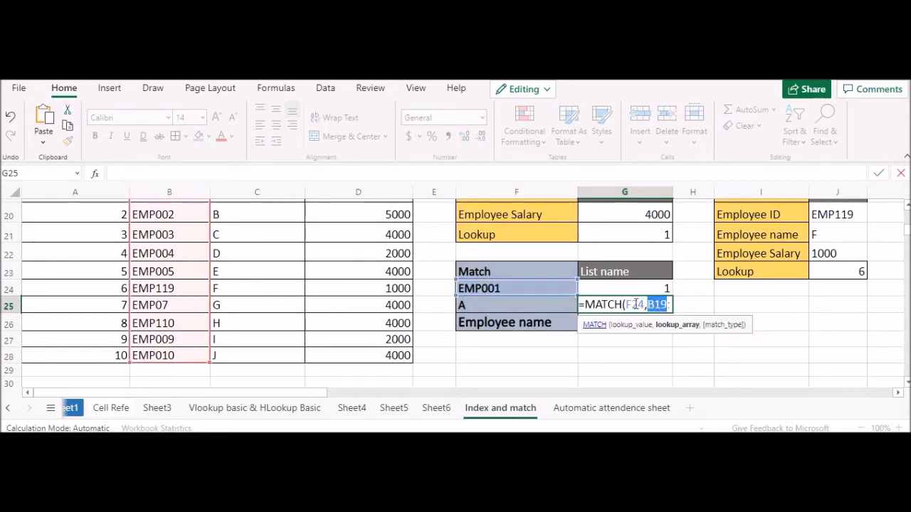
{"action": "double_click", "coordinate": [637, 304]}
{"action": "mouse_move", "coordinate": [582, 305]}
{"action": "left_mouse_down"}
{"action": "mouse_move", "coordinate": [693, 304]}
{"action": "mouse_move", "coordinate": [572, 305]}
{"action": "left_mouse_up"}
{"action": "key", "text": "BackSpace"}
{"action": "key", "text": "BackSpace"}
{"action": "left_click", "coordinate": [713, 316]}
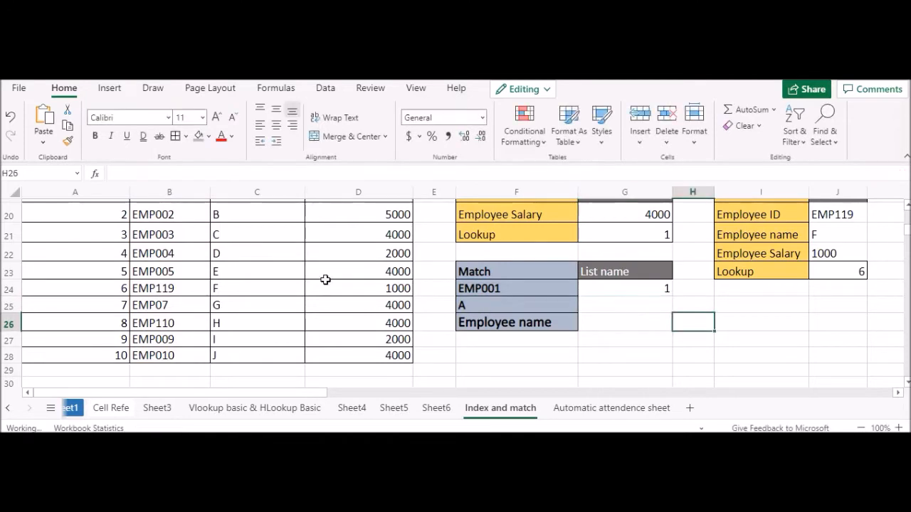
Step: Fill cell C19, the first entry under Employee name, with the same blue-grey as the Match labels
{"action": "scroll", "coordinate": [172, 239], "scroll_direction": "up", "scroll_amount": 2}
{"action": "left_click", "coordinate": [244, 254]}
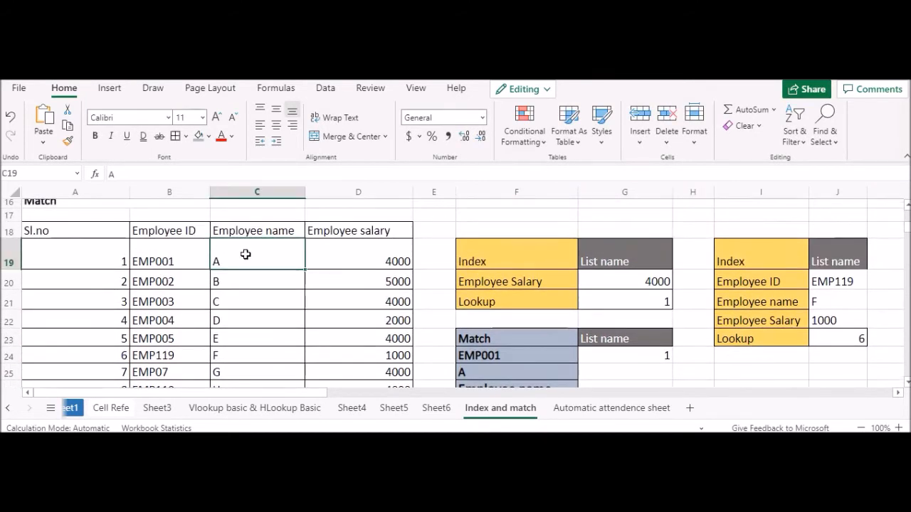
{"action": "left_click", "coordinate": [197, 137]}
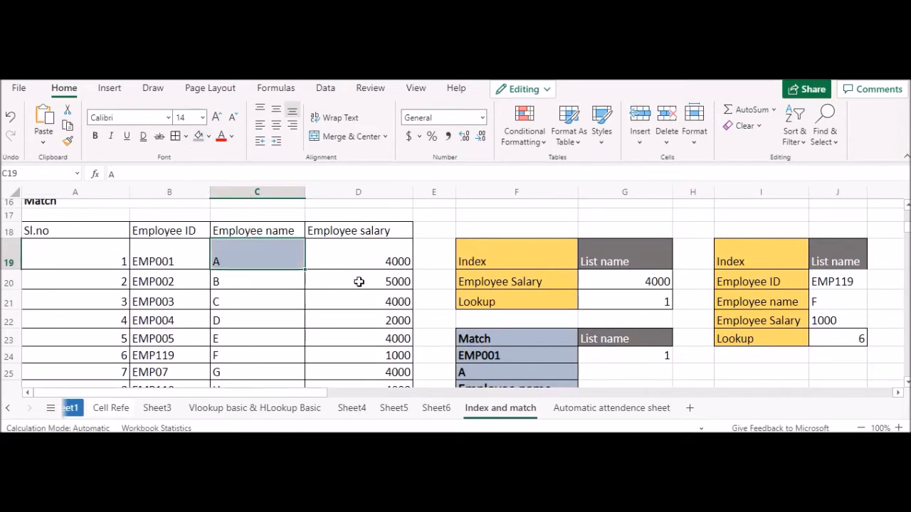
{"action": "scroll", "coordinate": [399, 286], "scroll_direction": "down", "scroll_amount": 1}
{"action": "scroll", "coordinate": [199, 252], "scroll_direction": "up", "scroll_amount": 1}
{"action": "scroll", "coordinate": [195, 251], "scroll_direction": "up", "scroll_amount": 1}
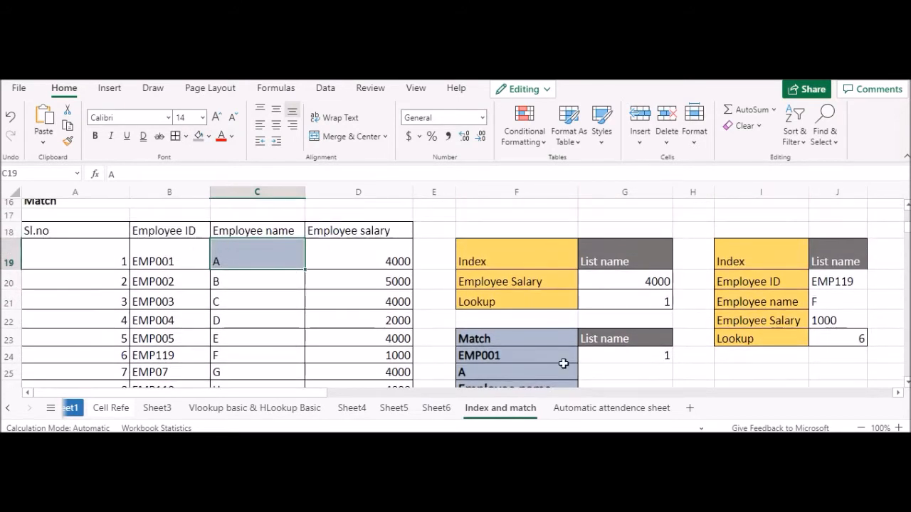
{"action": "left_click", "coordinate": [599, 371]}
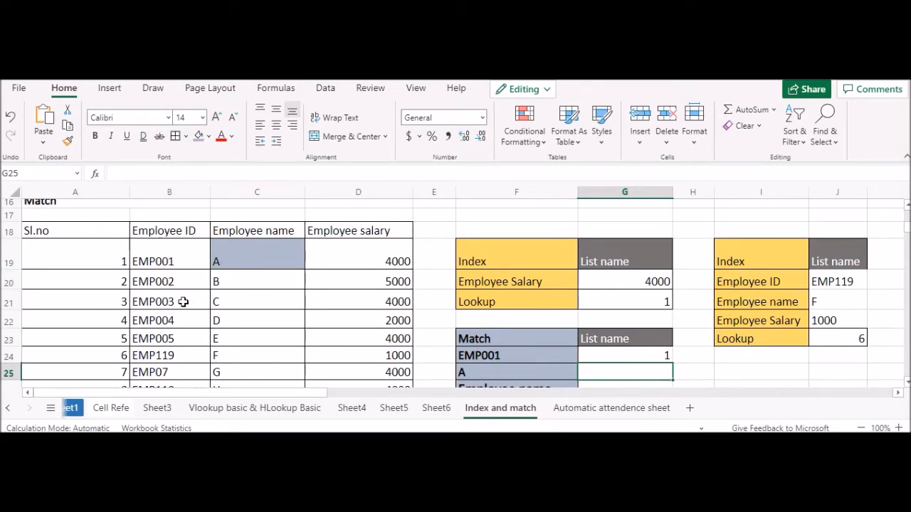
{"action": "left_click", "coordinate": [61, 263]}
{"action": "left_click", "coordinate": [54, 282]}
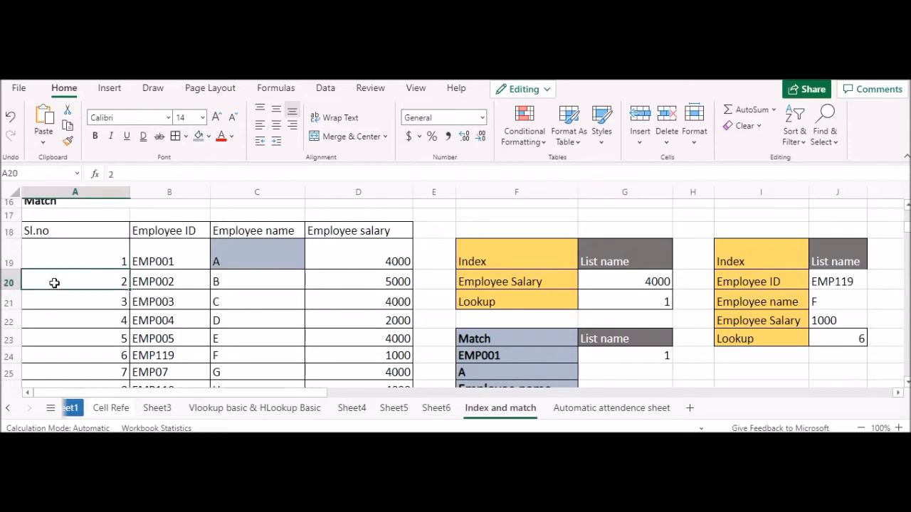
{"action": "left_click", "coordinate": [61, 296]}
{"action": "left_click", "coordinate": [64, 319]}
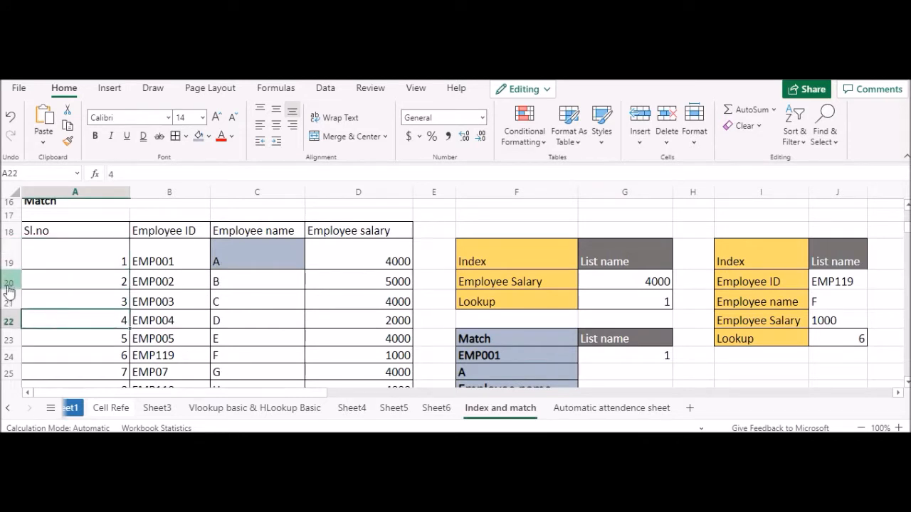
{"action": "left_click_drag", "start_coordinate": [78, 264], "coordinate": [308, 268]}
{"action": "left_click_drag", "start_coordinate": [98, 254], "coordinate": [348, 271]}
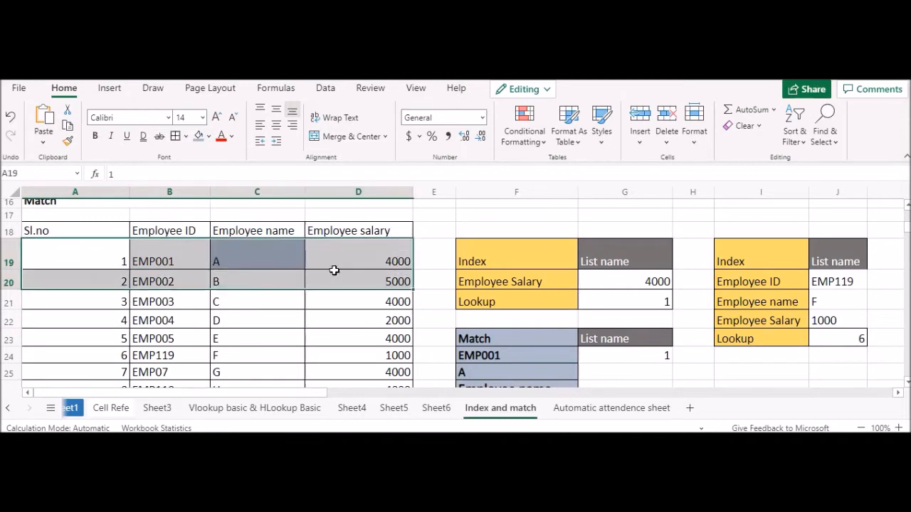
{"action": "left_click", "coordinate": [334, 269]}
Step: Start a MATCH formula in G25 with the name in F25 as its lookup value
{"action": "left_click", "coordinate": [611, 373]}
{"action": "type", "text": "=match"}
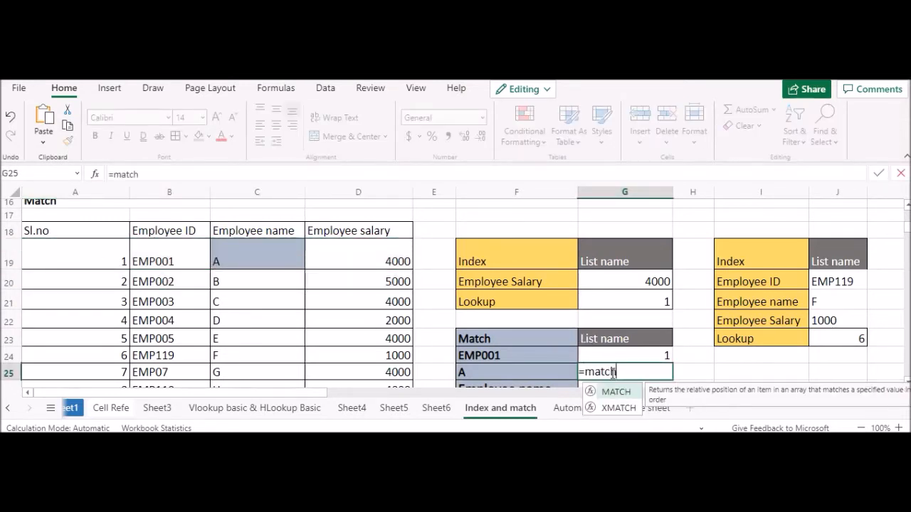
{"action": "type", "text": "("}
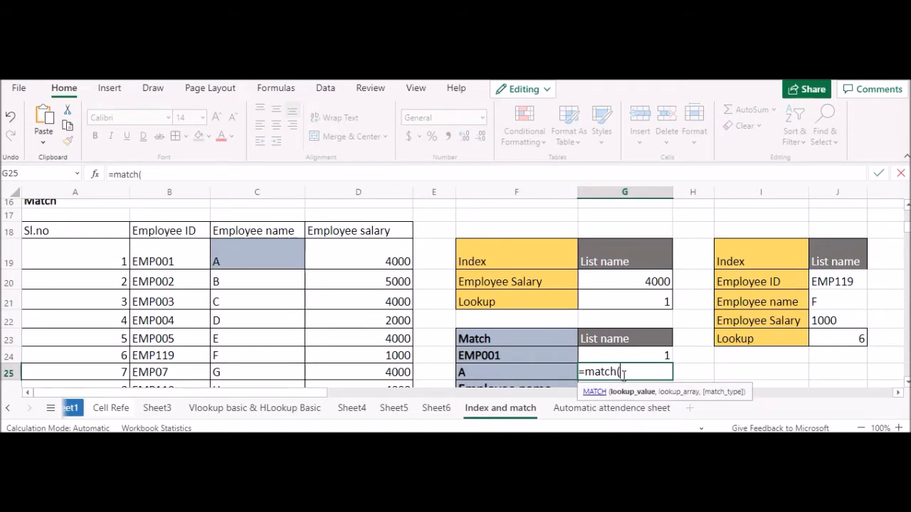
{"action": "left_click", "coordinate": [563, 370]}
{"action": "scroll", "coordinate": [514, 371], "scroll_direction": "down", "scroll_amount": 2}
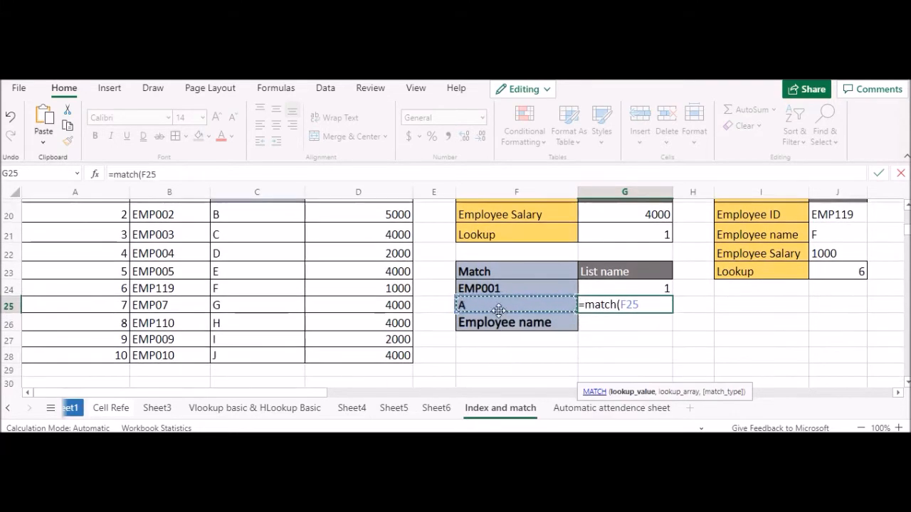
{"action": "type", "text": ","}
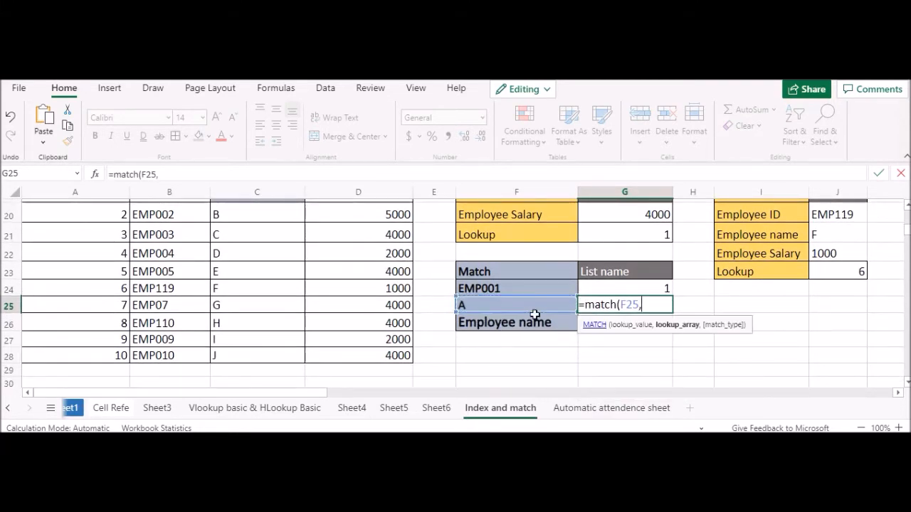
Step: Complete the G25 formula with the Employee name entries C19:C28 as lookup array and match type 0
{"action": "scroll", "coordinate": [228, 256], "scroll_direction": "up", "scroll_amount": 2}
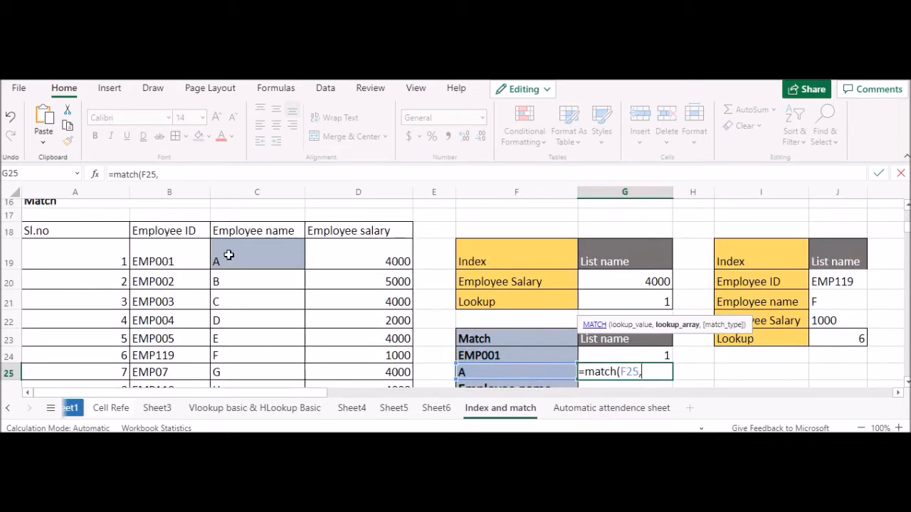
{"action": "scroll", "coordinate": [235, 256], "scroll_direction": "down", "scroll_amount": 2}
{"action": "scroll", "coordinate": [244, 256], "scroll_direction": "up", "scroll_amount": 2}
{"action": "left_click", "coordinate": [249, 253]}
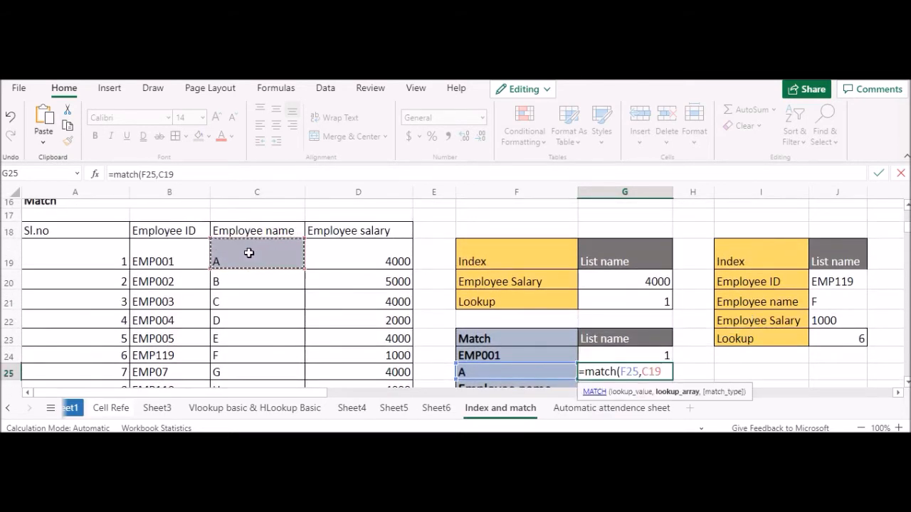
{"action": "key", "text": "shift+Down"}
{"action": "key", "text": "shift+Down"}
{"action": "key", "text": "shift+Down"}
{"action": "key", "text": "shift+Down"}
{"action": "key", "text": "shift+Down"}
{"action": "key", "text": "shift+Down"}
{"action": "key", "text": "shift+Down"}
{"action": "key", "text": "shift+Down"}
{"action": "key", "text": "shift+Down"}
{"action": "key", "text": "shift+Down"}
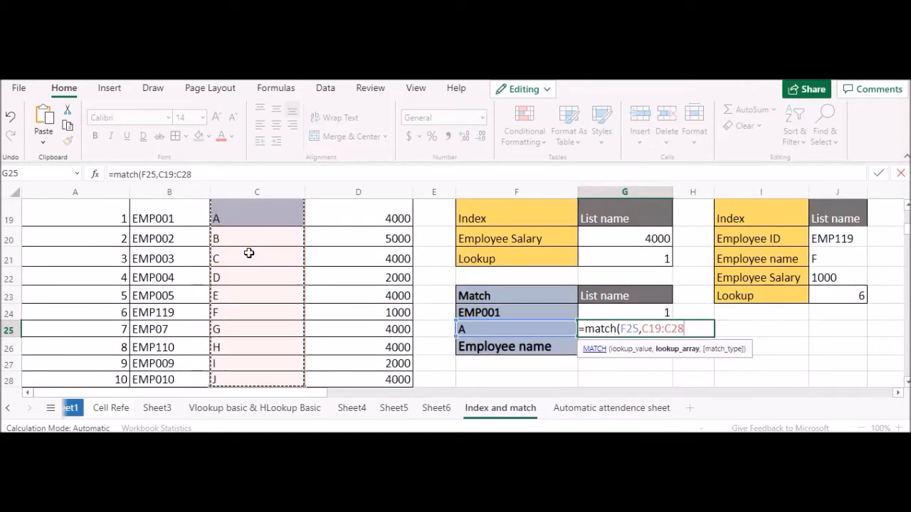
{"action": "key", "text": "shift+Up"}
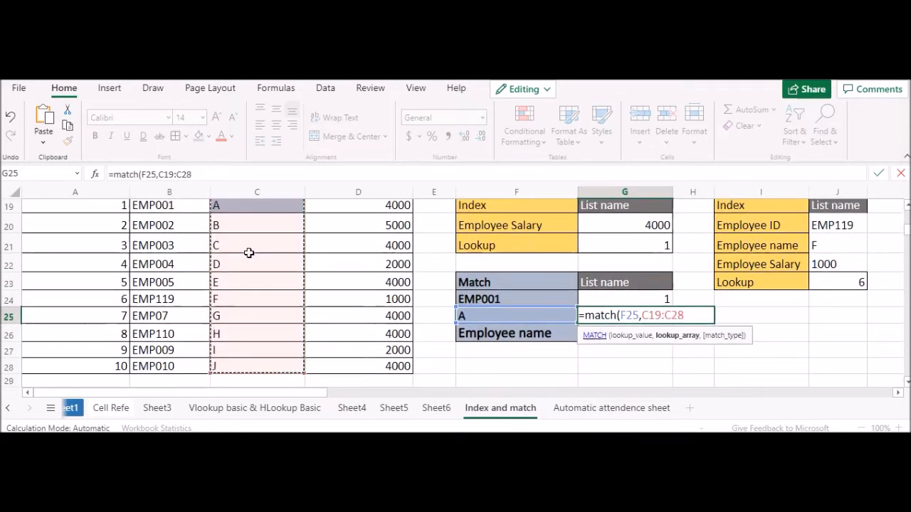
{"action": "type", "text": ","}
{"action": "type", "text": "0)"}
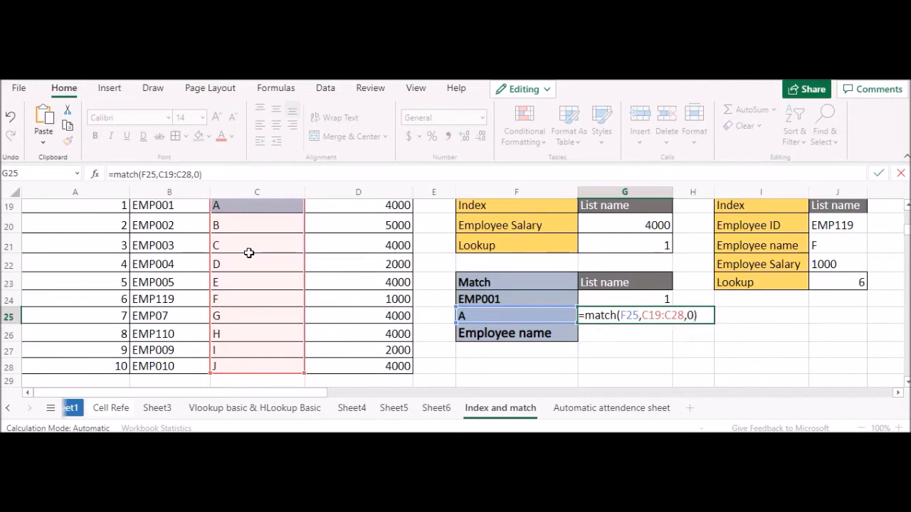
{"action": "key", "text": "Return"}
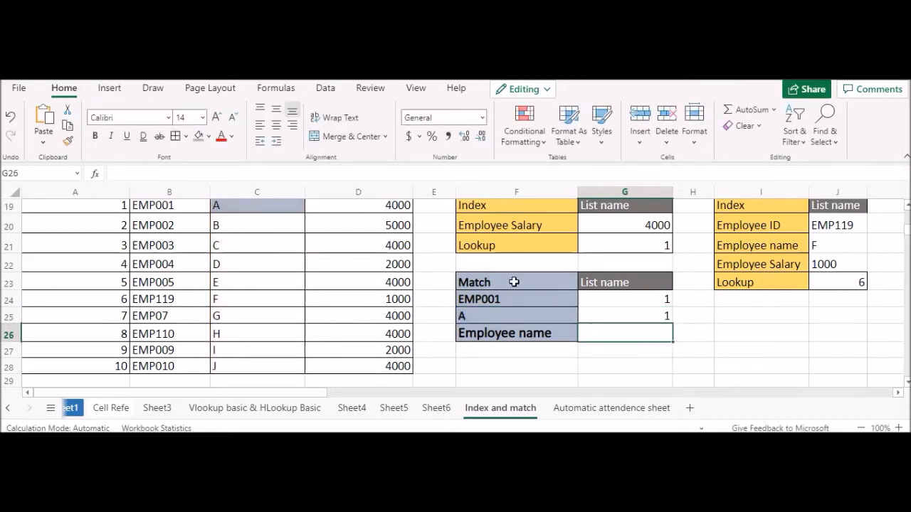
Step: Change the name to match in F25 to B
{"action": "left_click", "coordinate": [462, 316]}
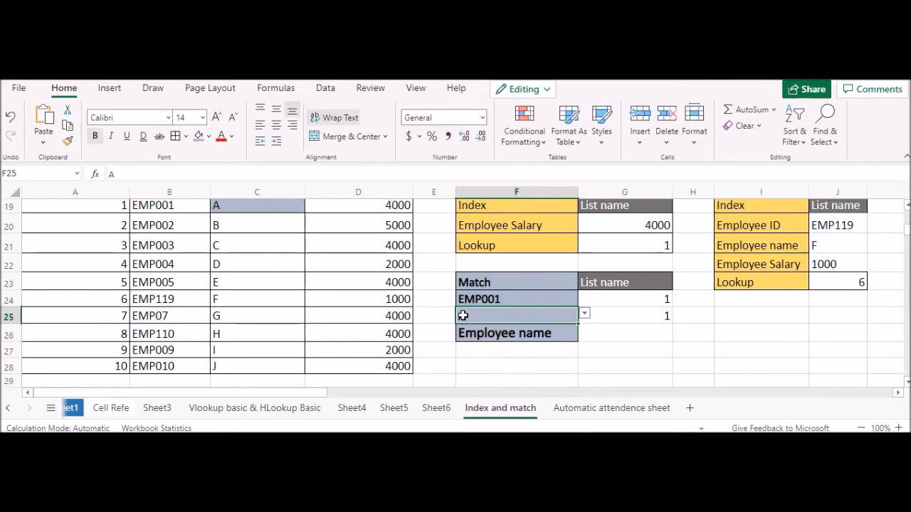
{"action": "type", "text": "f"}
{"action": "key", "text": "BackSpace"}
{"action": "type", "text": "B"}
{"action": "key", "text": "ctrl+Return"}
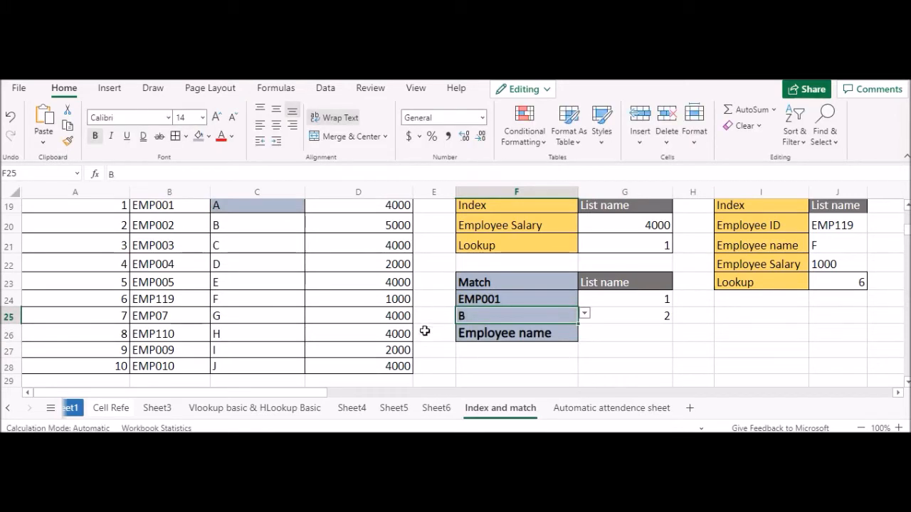
Step: Change the name to match in F25 to C and select row 21 to check its position in the table
{"action": "double_click", "coordinate": [491, 318]}
{"action": "key", "text": "BackSpace"}
{"action": "type", "text": "C"}
{"action": "key", "text": "ctrl+Return"}
{"action": "left_click", "coordinate": [212, 244]}
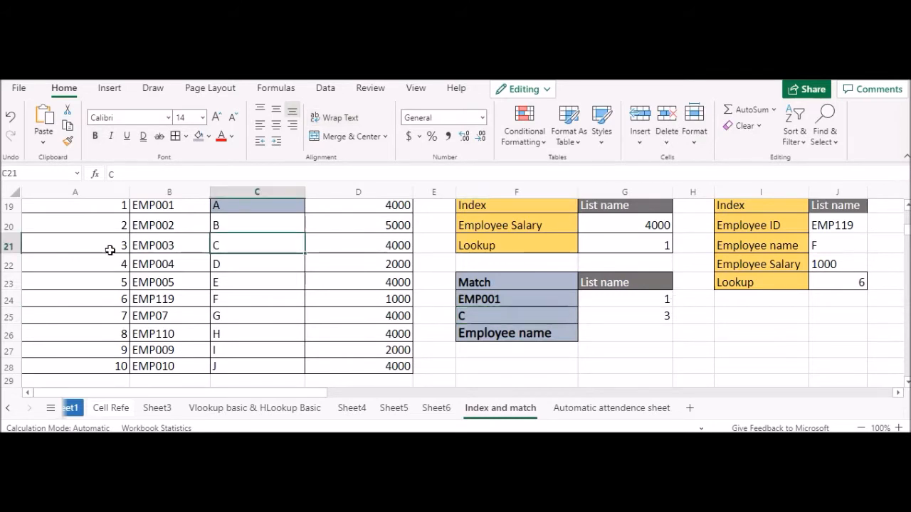
{"action": "left_click", "coordinate": [11, 245]}
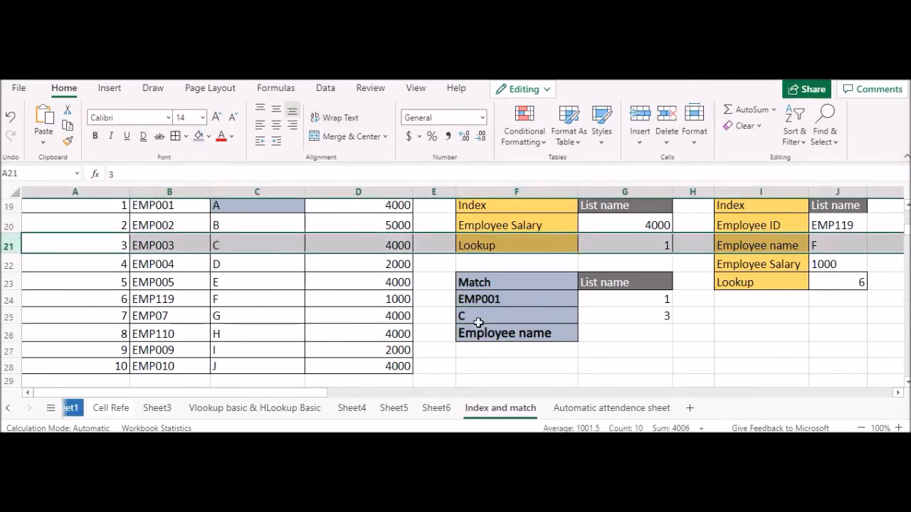
Step: Start a MATCH formula in G26 with the Employee name label in F26 as its lookup value
{"action": "scroll", "coordinate": [472, 315], "scroll_direction": "up", "scroll_amount": 1}
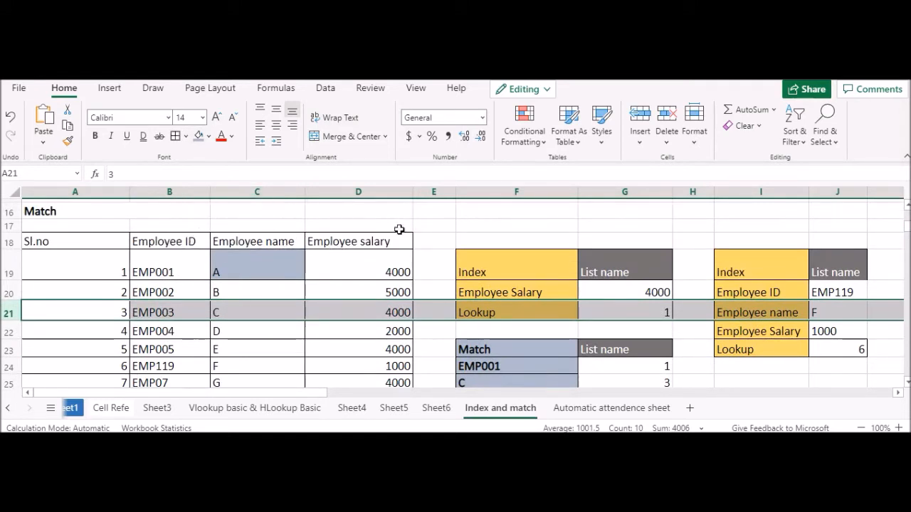
{"action": "scroll", "coordinate": [566, 359], "scroll_direction": "down", "scroll_amount": 1}
{"action": "left_click", "coordinate": [627, 332]}
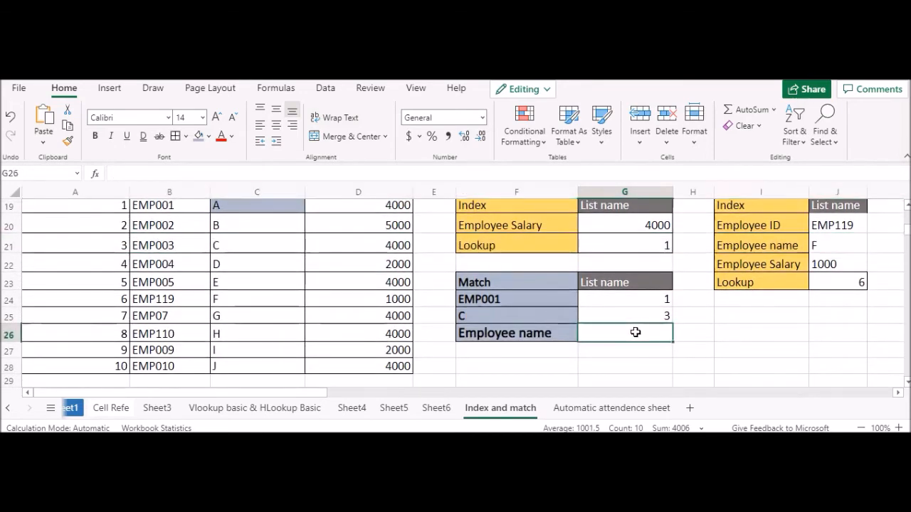
{"action": "left_click", "coordinate": [541, 340]}
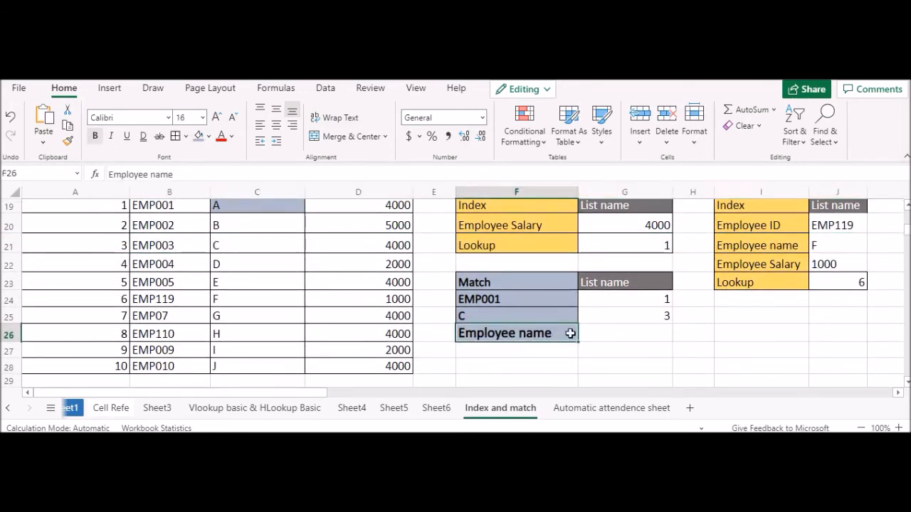
{"action": "left_click", "coordinate": [596, 335]}
{"action": "type", "text": "=match"}
{"action": "double_click", "coordinate": [611, 353]}
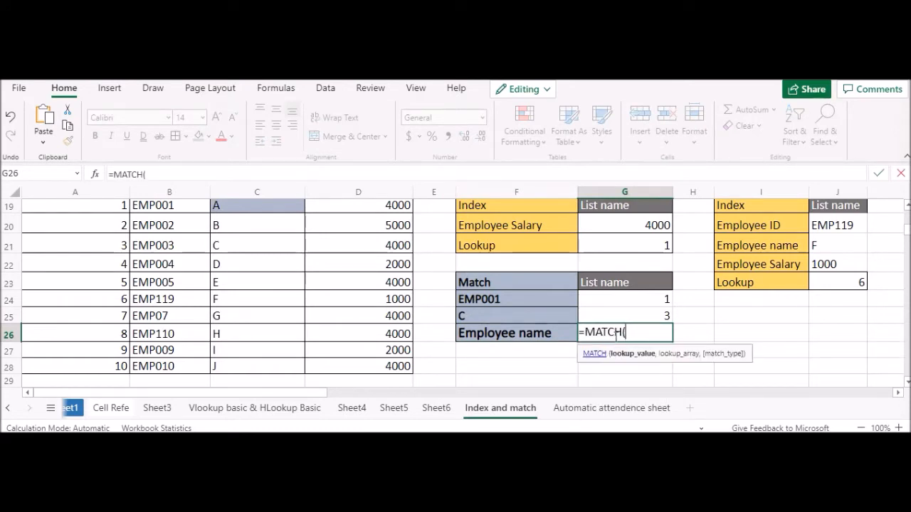
{"action": "scroll", "coordinate": [267, 273], "scroll_direction": "up", "scroll_amount": 1}
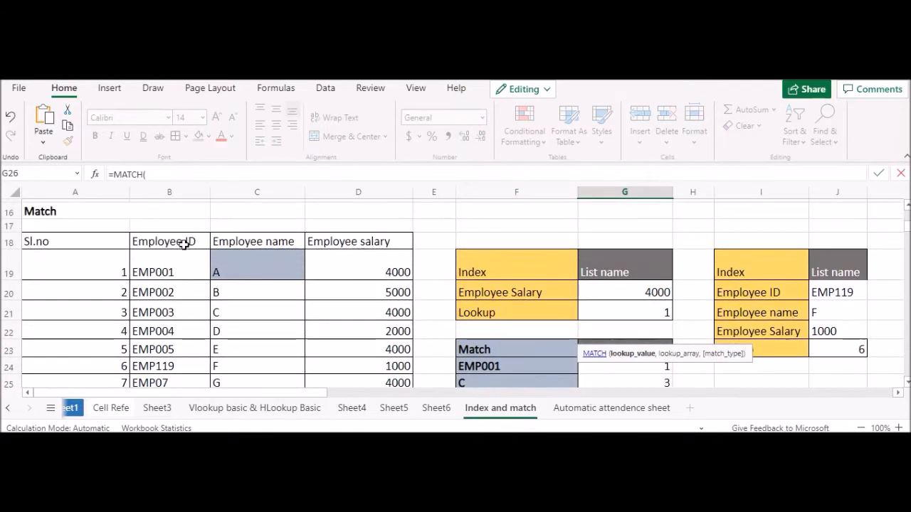
{"action": "scroll", "coordinate": [361, 296], "scroll_direction": "down", "scroll_amount": 1}
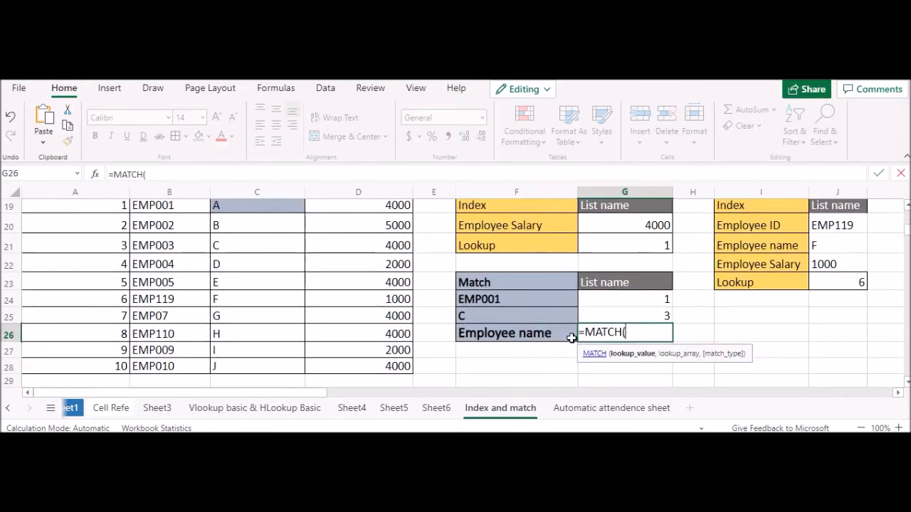
{"action": "left_click", "coordinate": [550, 334]}
{"action": "type", "text": ","}
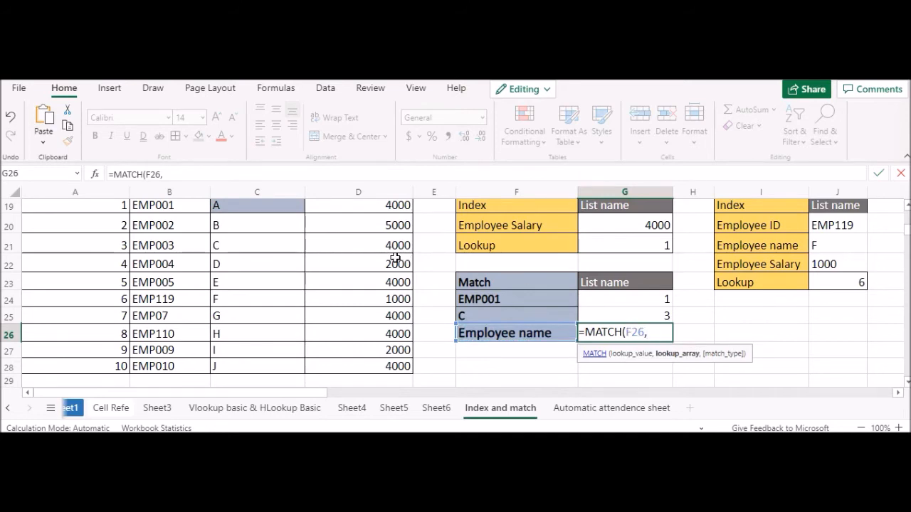
Step: Complete the G26 formula with the table's header row A18:D18 as lookup array and match type 0
{"action": "scroll", "coordinate": [214, 235], "scroll_direction": "up", "scroll_amount": 1}
{"action": "left_click_drag", "start_coordinate": [177, 241], "coordinate": [339, 243]}
{"action": "left_click_drag", "start_coordinate": [126, 238], "coordinate": [341, 241]}
{"action": "scroll", "coordinate": [563, 366], "scroll_direction": "down", "scroll_amount": 1}
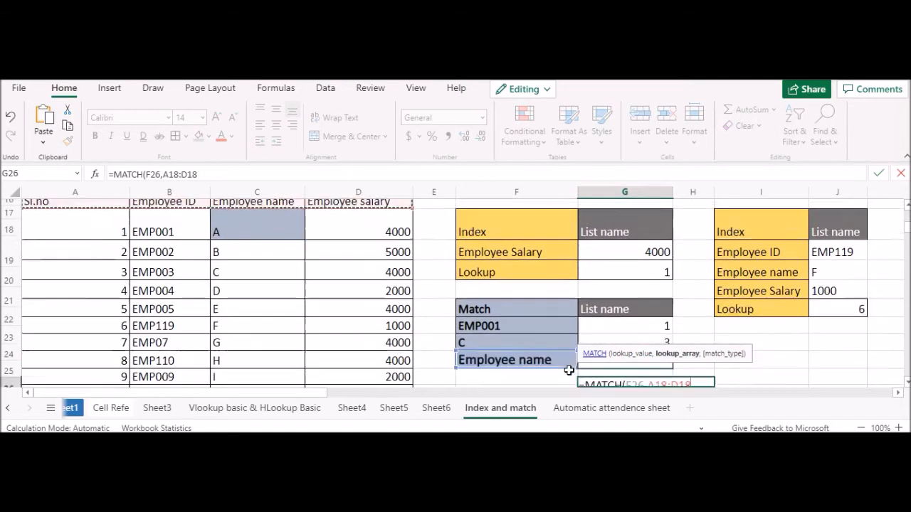
{"action": "type", "text": ",0)"}
{"action": "key", "text": "Return"}
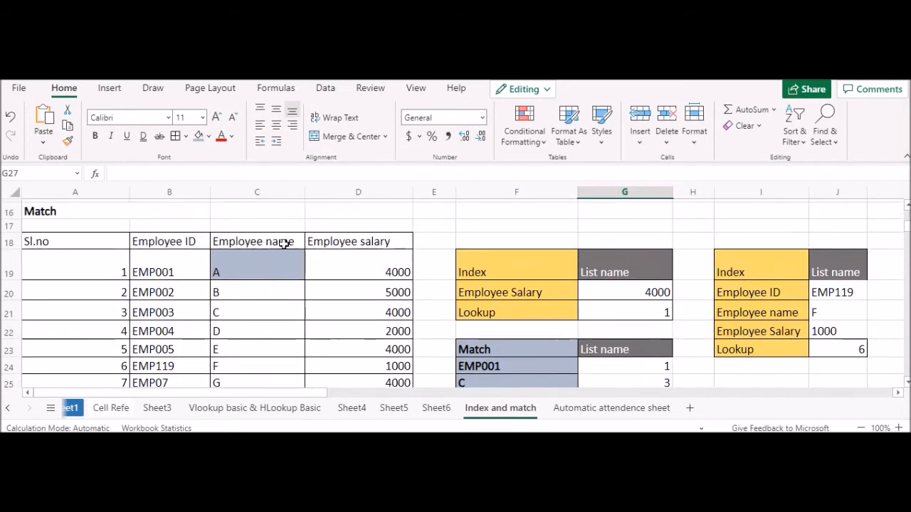
Step: Copy the Sl.no header from A18 into F26 and check the formula in G26
{"action": "left_click", "coordinate": [84, 245]}
{"action": "scroll", "coordinate": [498, 308], "scroll_direction": "down", "scroll_amount": 2}
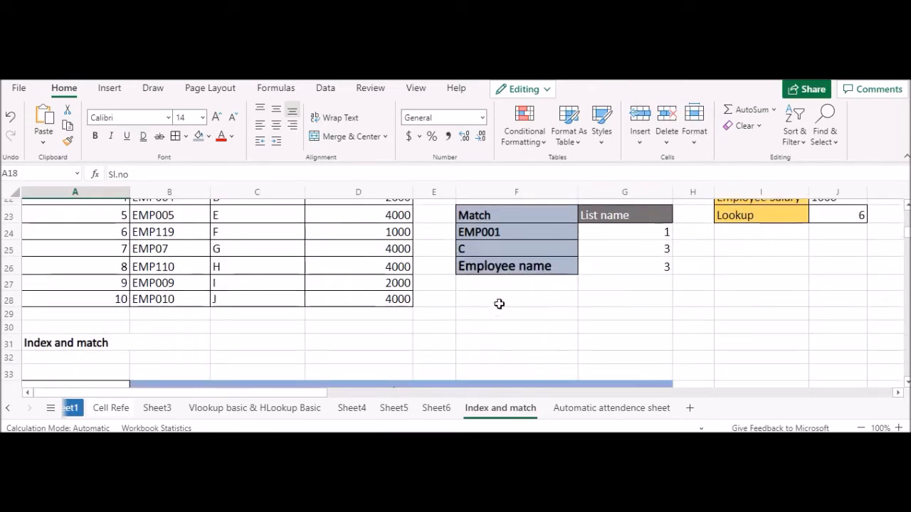
{"action": "left_click", "coordinate": [509, 276]}
{"action": "left_click", "coordinate": [507, 267]}
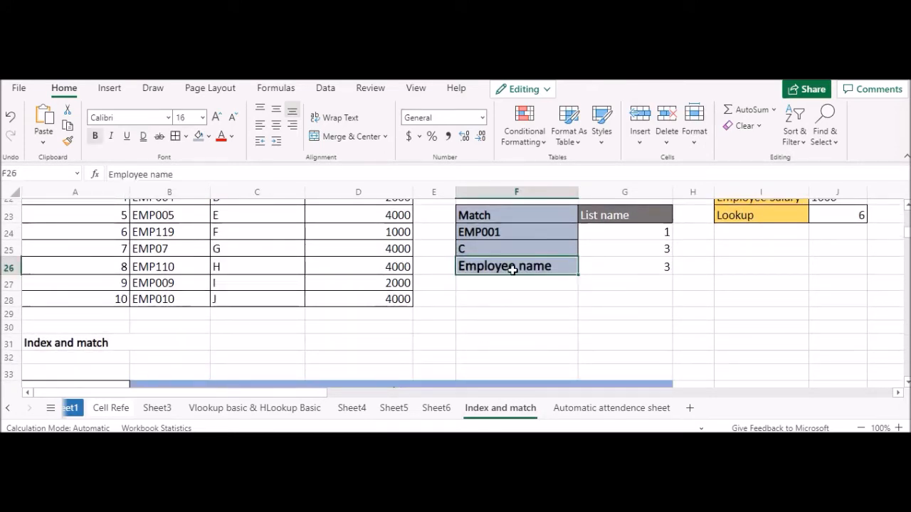
{"action": "key", "text": "ctrl+v"}
{"action": "left_click", "coordinate": [633, 269]}
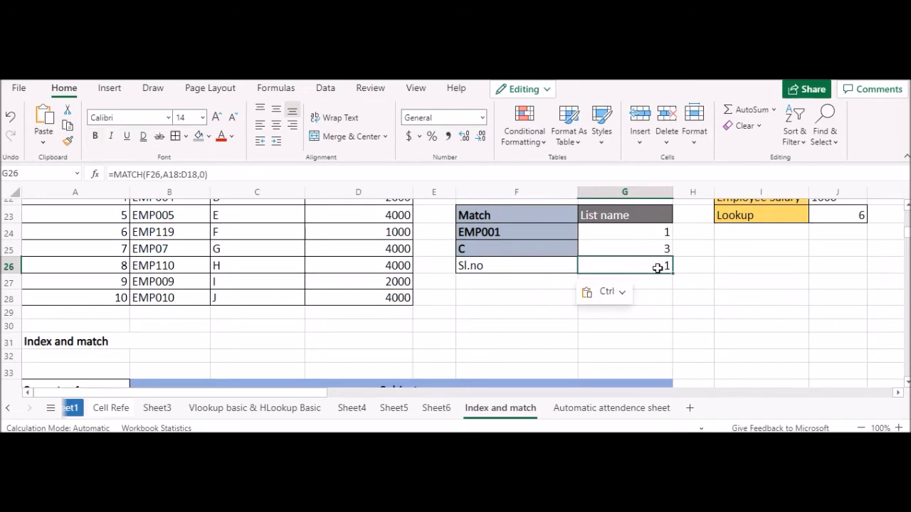
Step: Extend the label in F26 to read "Sl.no which col"
{"action": "scroll", "coordinate": [598, 332], "scroll_direction": "up", "scroll_amount": 2}
{"action": "double_click", "coordinate": [528, 335]}
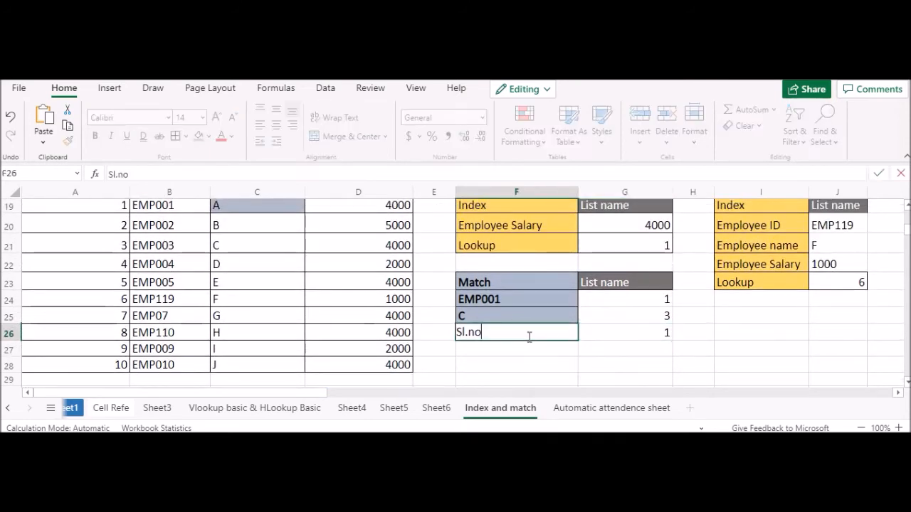
{"action": "type", "text": "which colo"}
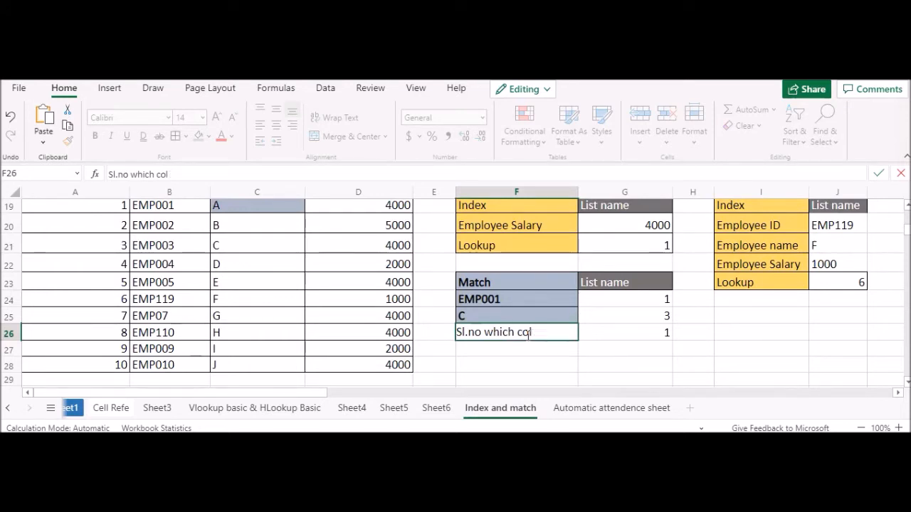
{"action": "key", "text": "Return"}
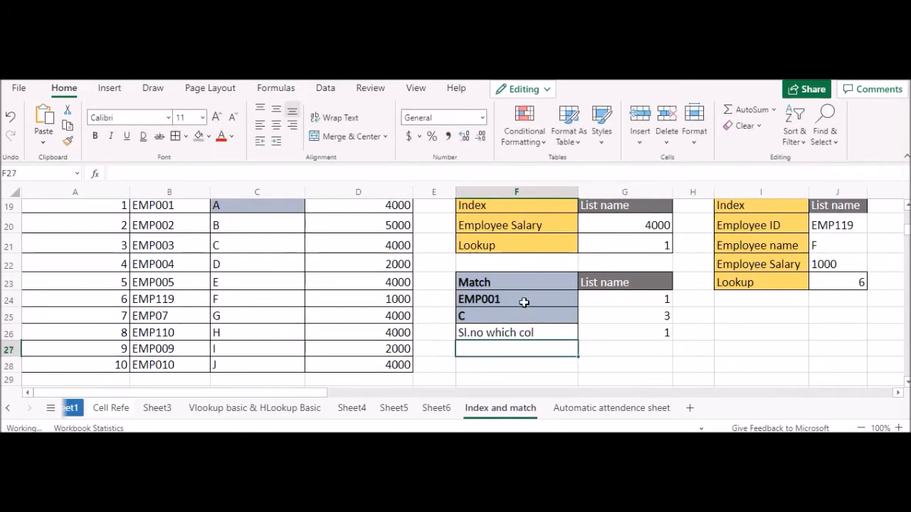
Step: Try to append "which row" to the lookup ID EMP001 in F24
{"action": "double_click", "coordinate": [525, 301]}
{"action": "left_click", "coordinate": [515, 284]}
{"action": "double_click", "coordinate": [515, 297]}
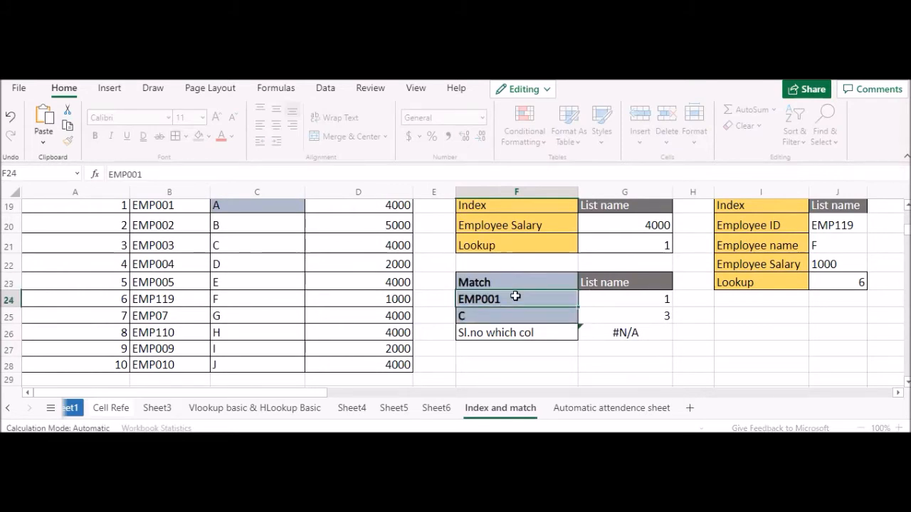
{"action": "type", "text": "which row"}
{"action": "key", "text": "Return"}
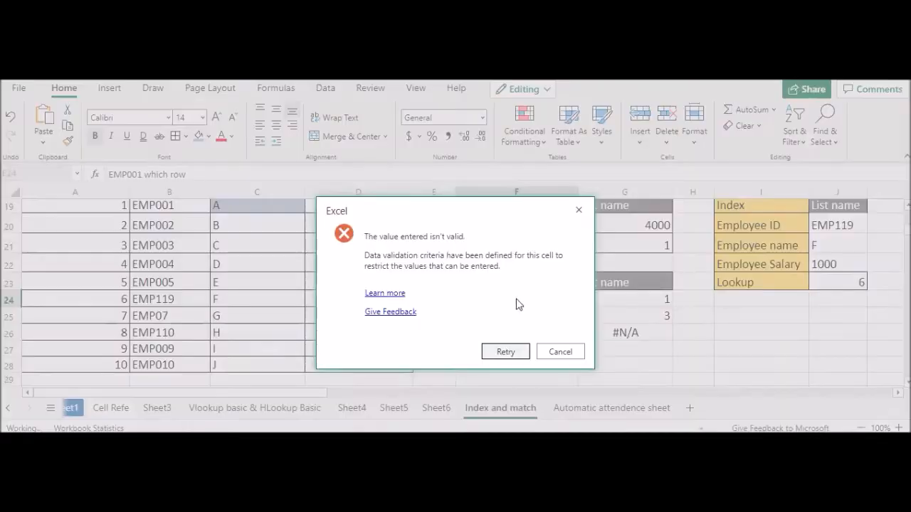
{"action": "left_click", "coordinate": [545, 350]}
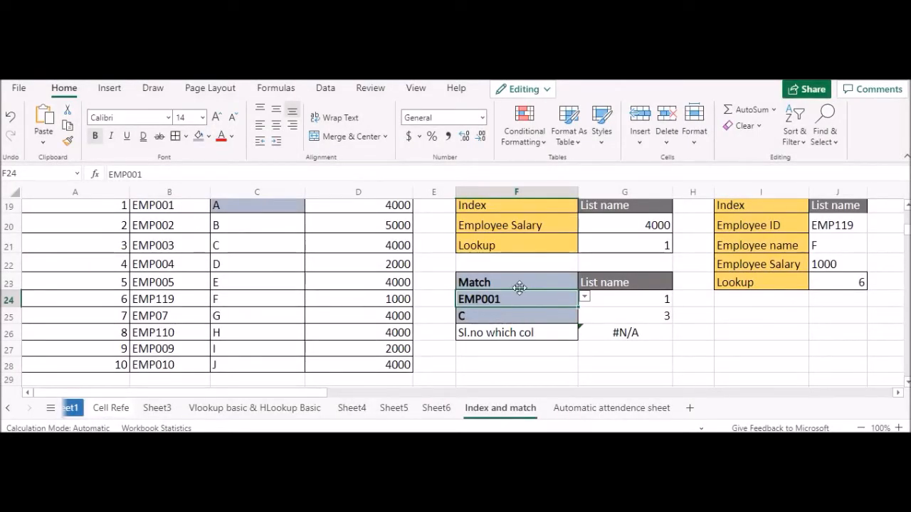
Step: Extend the Match header in F23 to read "Match (which row)"
{"action": "left_click", "coordinate": [518, 284]}
{"action": "double_click", "coordinate": [520, 284]}
{"action": "left_click", "coordinate": [521, 285]}
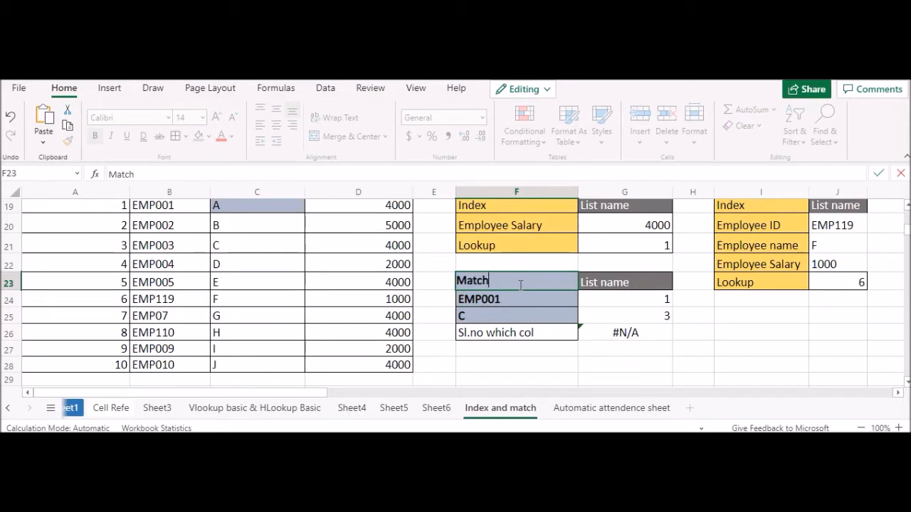
{"action": "type", "text": "(which row"}
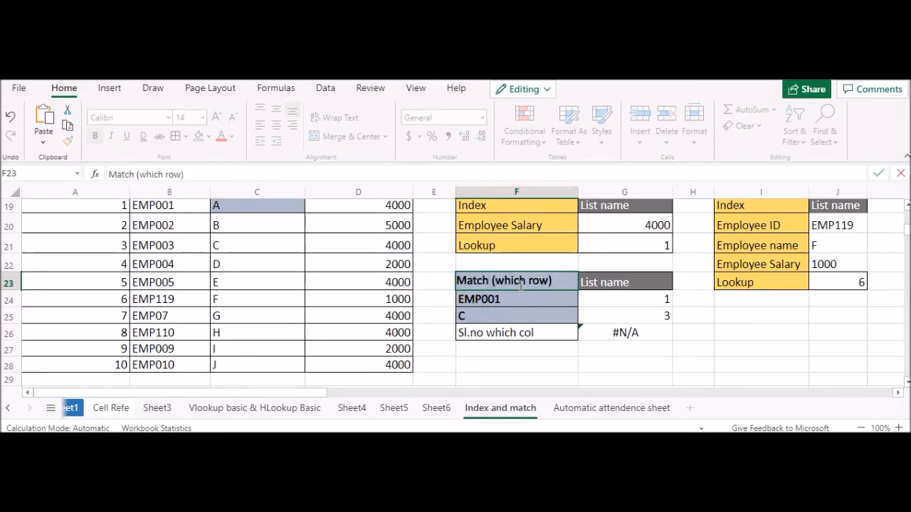
{"action": "key", "text": "Return"}
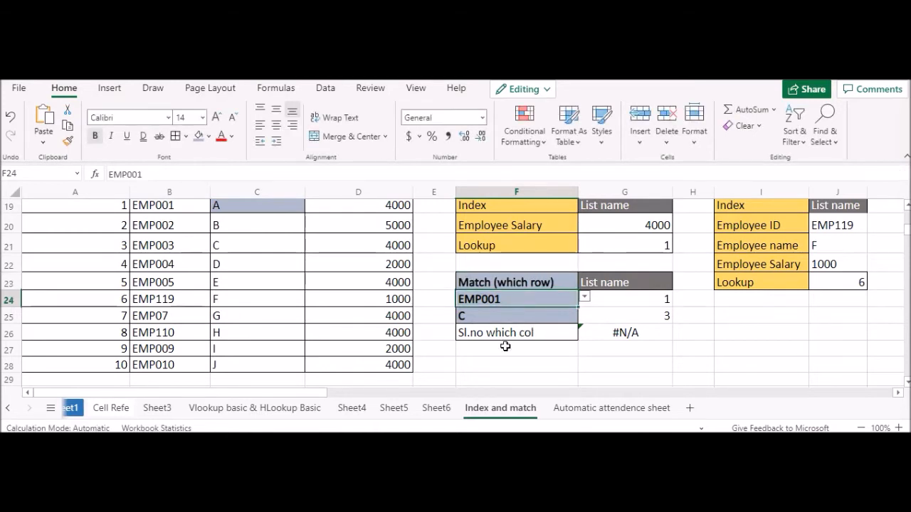
Step: Remove the words "which col" from the label in F26, keeping only Sl.no
{"action": "double_click", "coordinate": [527, 332]}
{"action": "left_click_drag", "start_coordinate": [533, 332], "coordinate": [484, 333]}
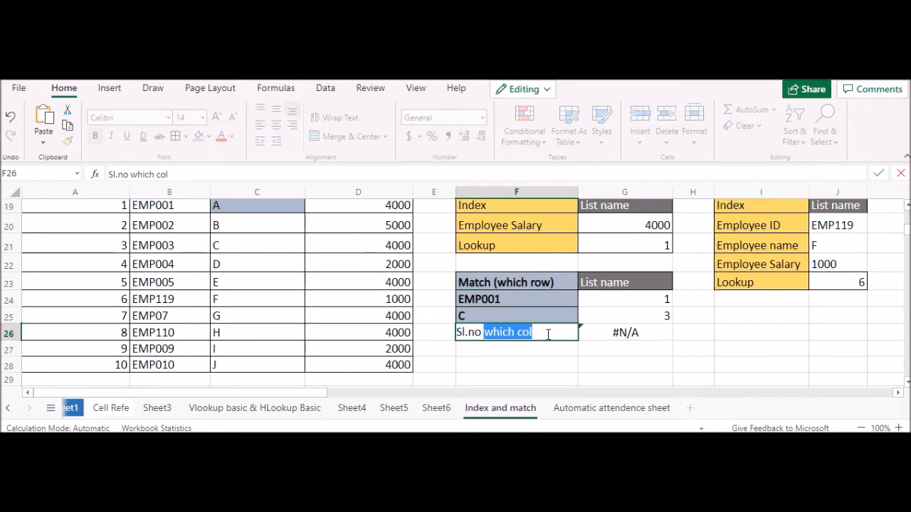
{"action": "triple_click", "coordinate": [550, 282]}
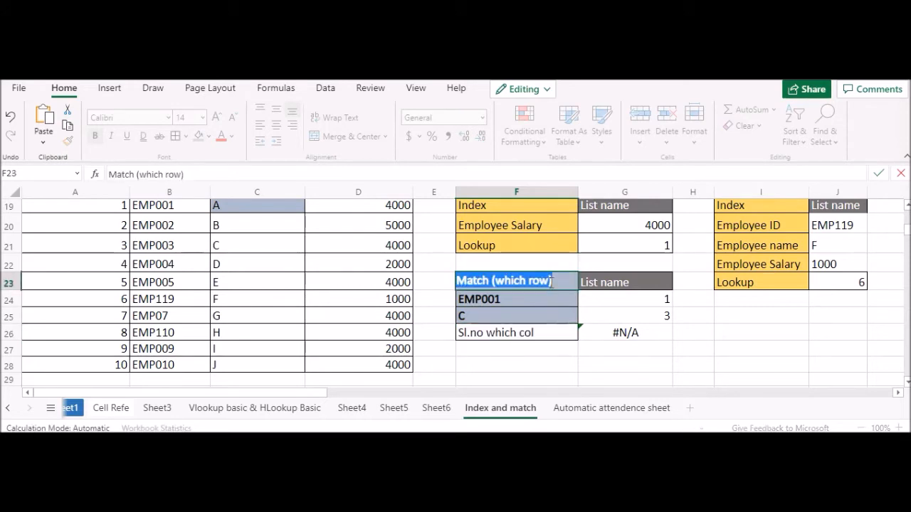
{"action": "left_click", "coordinate": [531, 319]}
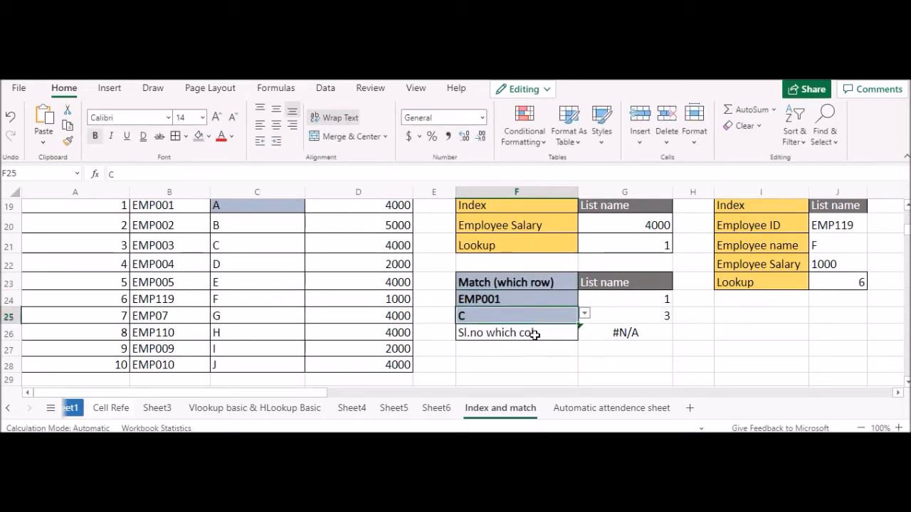
{"action": "double_click", "coordinate": [533, 334]}
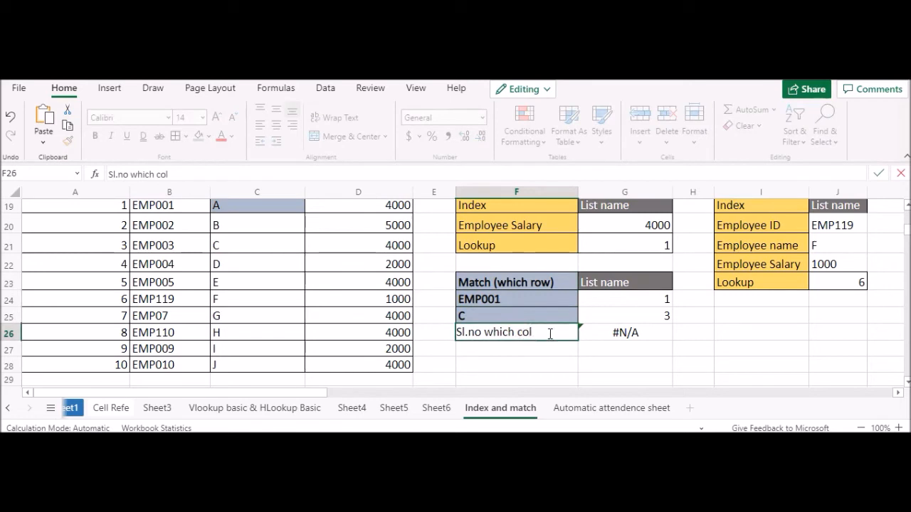
{"action": "left_click_drag", "start_coordinate": [541, 334], "coordinate": [493, 333]}
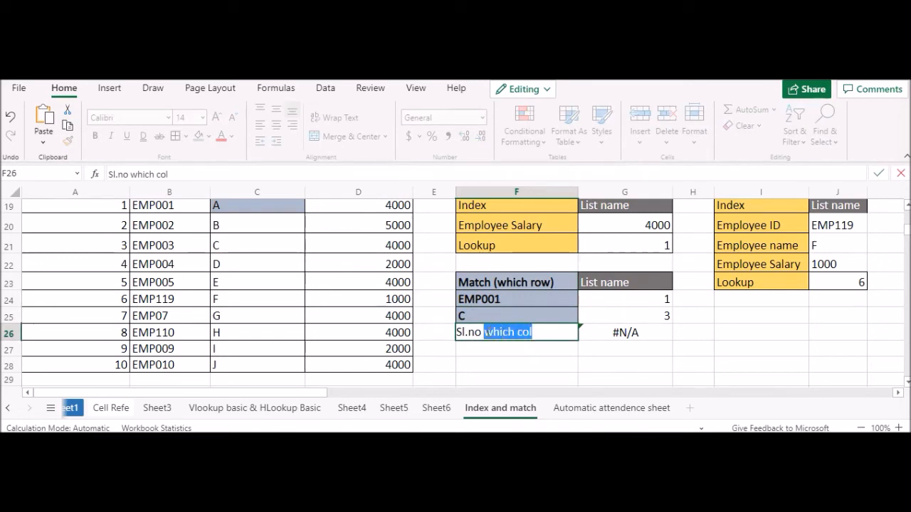
{"action": "key", "text": "BackSpace"}
{"action": "key", "text": "Return"}
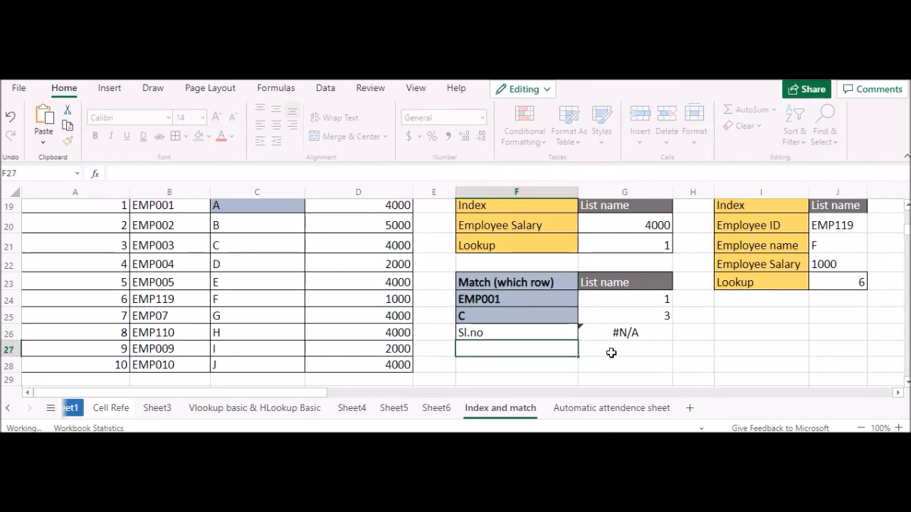
Step: Delete the trailing space after Sl.no in F26 so it matches the table header exactly
{"action": "left_click", "coordinate": [541, 334]}
{"action": "double_click", "coordinate": [503, 333]}
{"action": "left_click_drag", "start_coordinate": [490, 333], "coordinate": [453, 332]}
{"action": "key", "text": "BackSpace"}
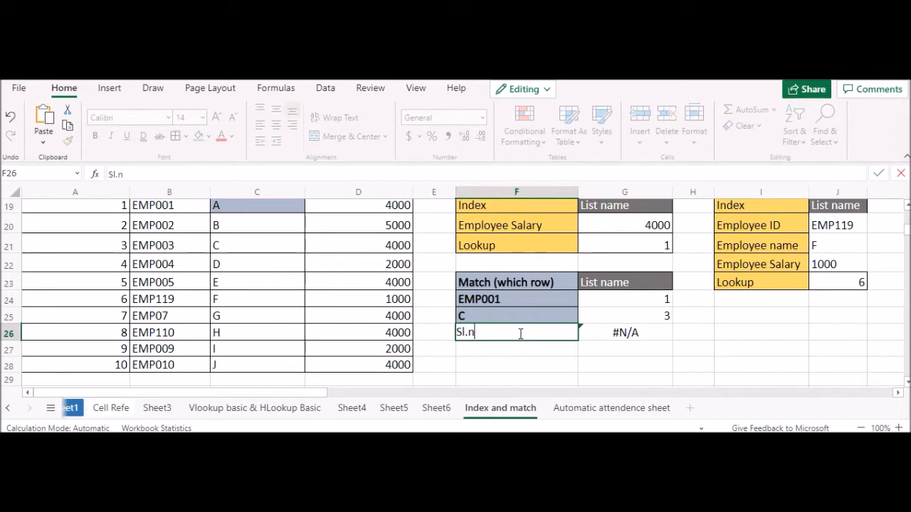
{"action": "key", "text": "Return"}
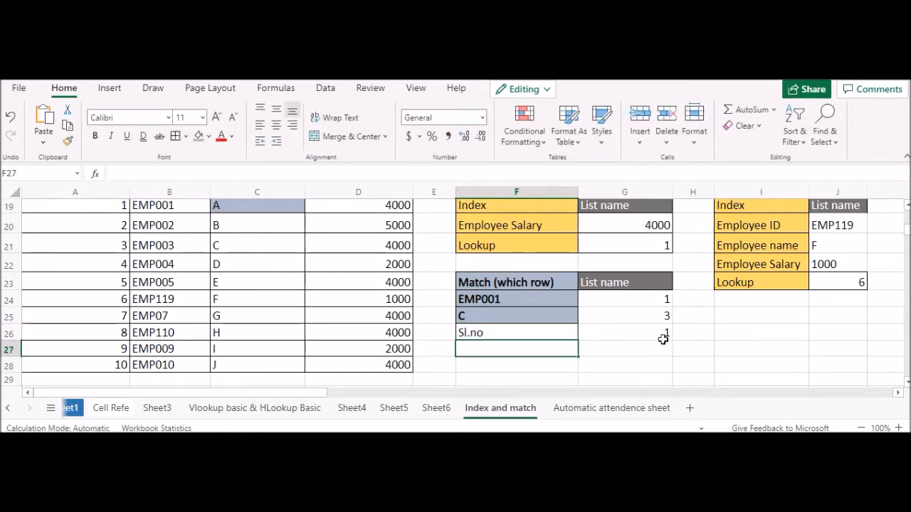
Step: Try to append "(R/C)" to the List name header in G23
{"action": "left_click", "coordinate": [484, 299]}
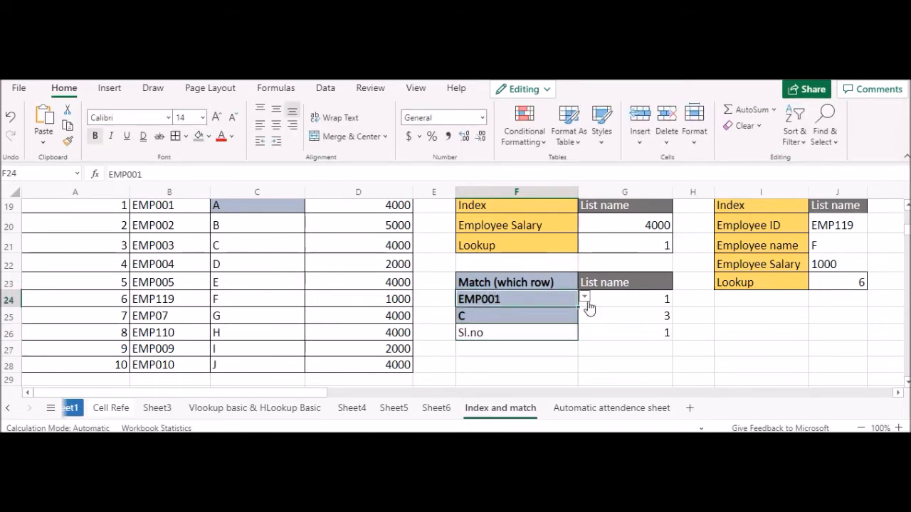
{"action": "double_click", "coordinate": [637, 283]}
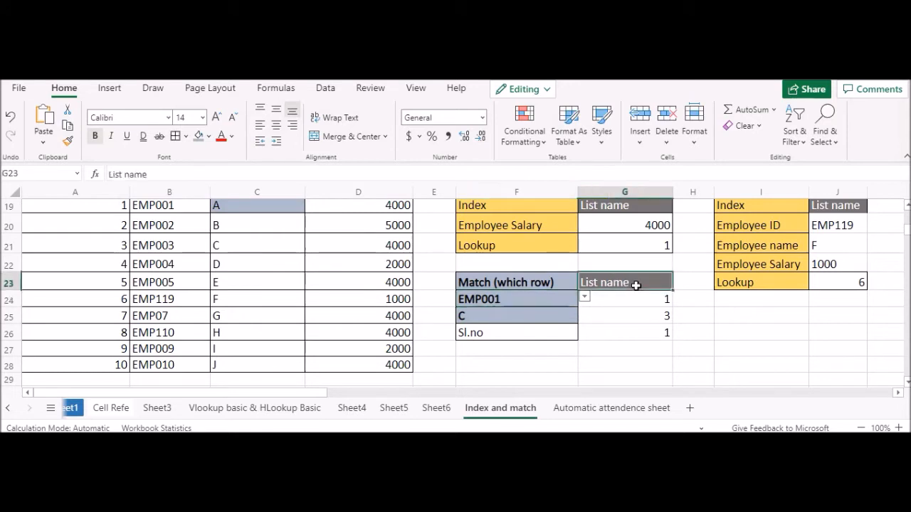
{"action": "type", "text": "Row"}
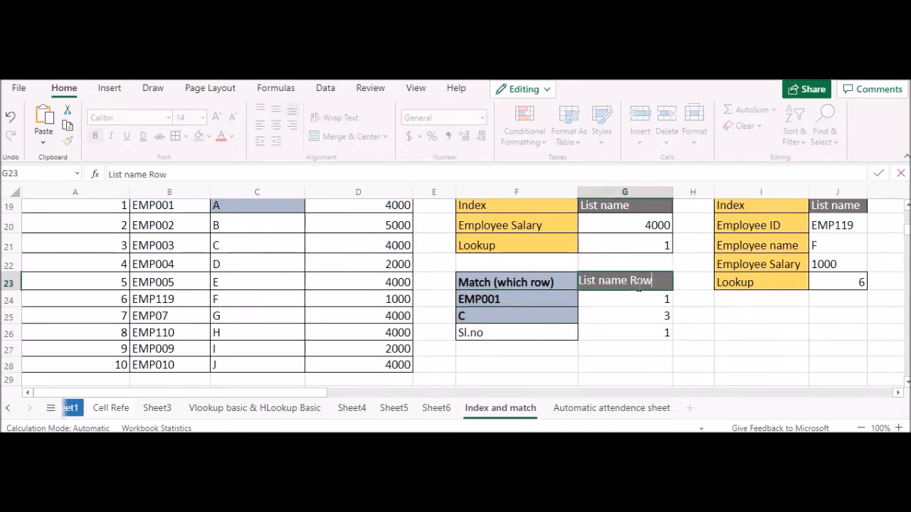
{"action": "type", "text": "(R/C"}
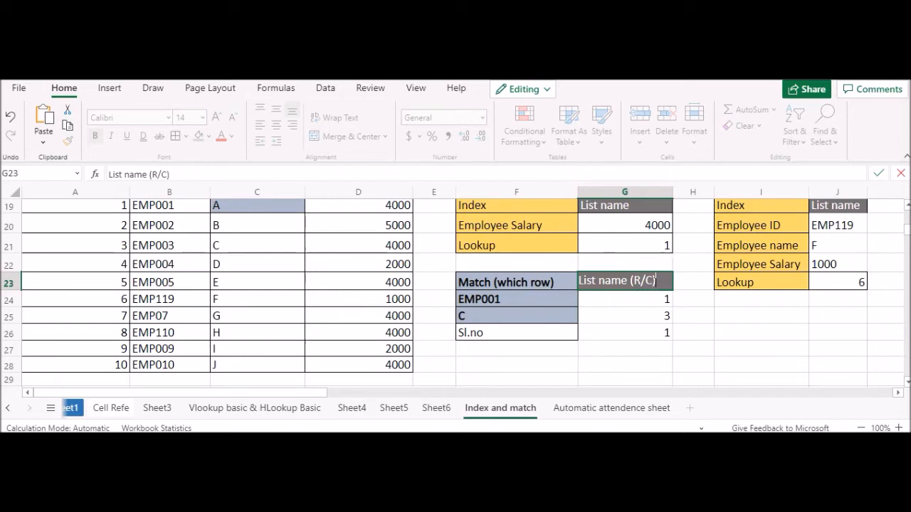
{"action": "key", "text": "BackSpace"}
{"action": "left_click", "coordinate": [541, 303]}
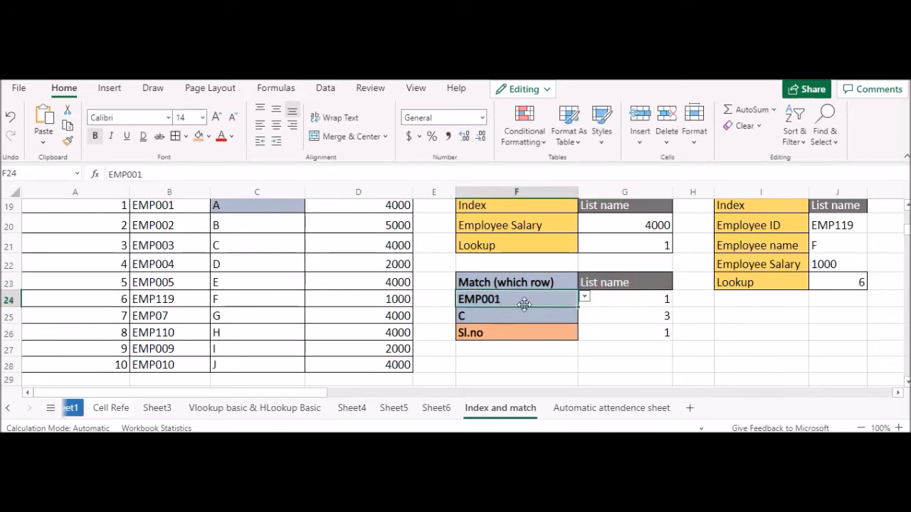
Step: Compare the match lookups in F24:G26 with the EMP001 and EMP002 rows of the employee table
{"action": "left_click", "coordinate": [857, 366]}
{"action": "left_click_drag", "start_coordinate": [562, 306], "coordinate": [655, 338]}
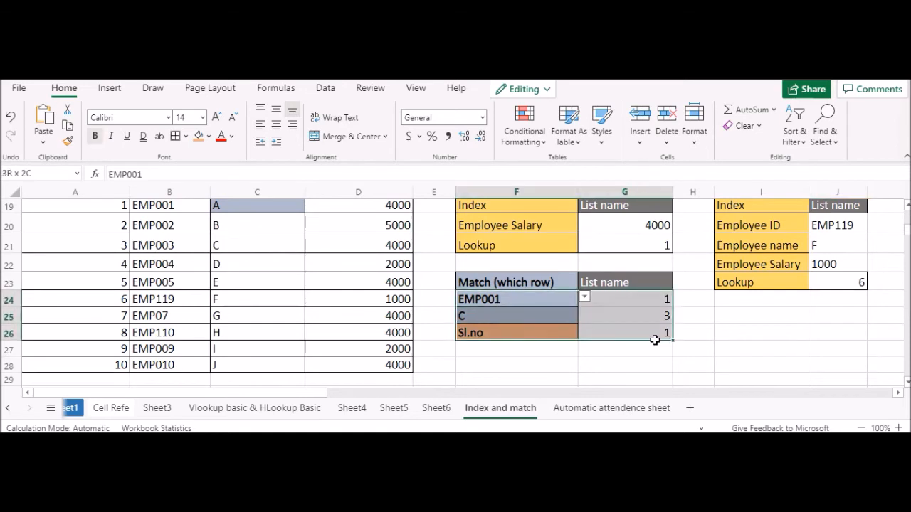
{"action": "left_click", "coordinate": [753, 336]}
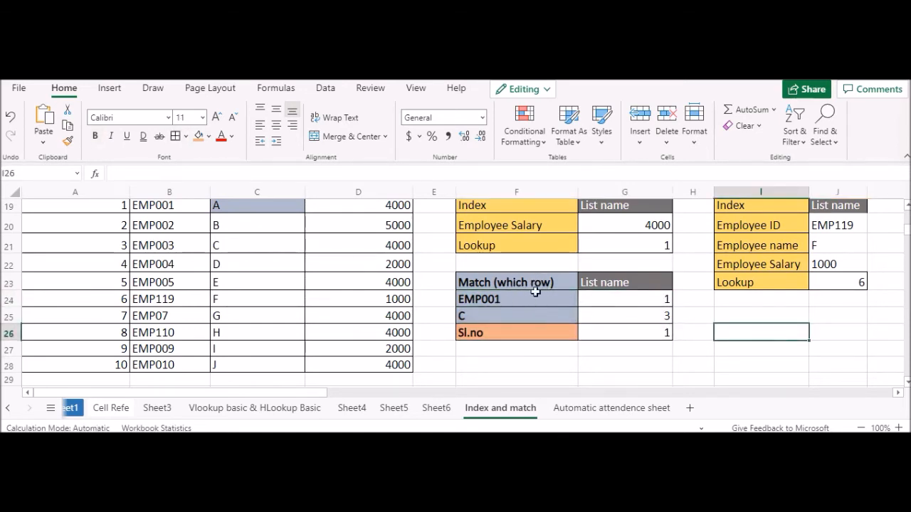
{"action": "left_click_drag", "start_coordinate": [492, 299], "coordinate": [602, 311]}
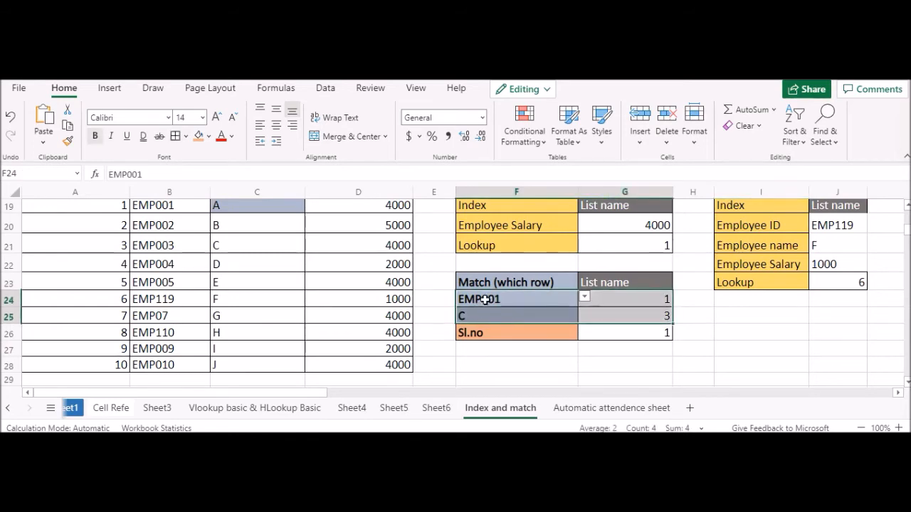
{"action": "scroll", "coordinate": [513, 293], "scroll_direction": "up", "scroll_amount": 1}
{"action": "scroll", "coordinate": [514, 298], "scroll_direction": "down", "scroll_amount": 1}
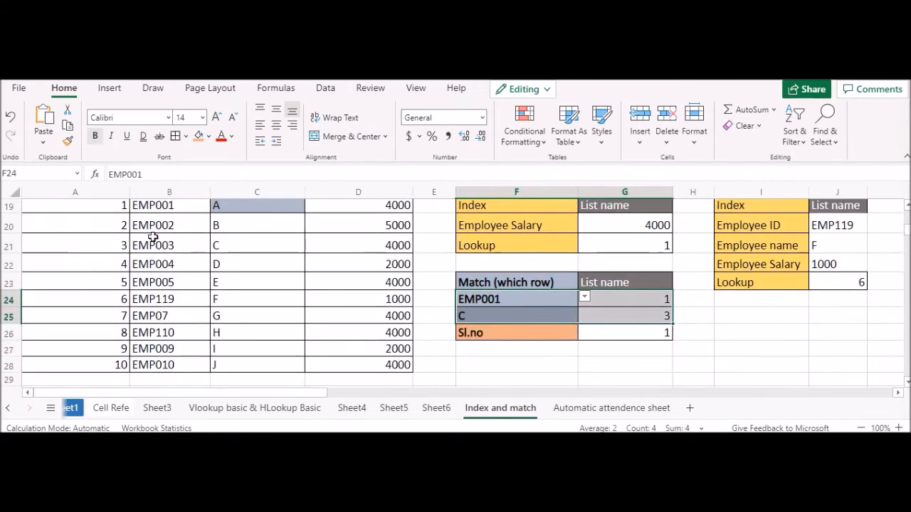
{"action": "scroll", "coordinate": [152, 228], "scroll_direction": "up", "scroll_amount": 1}
{"action": "left_click", "coordinate": [178, 265]}
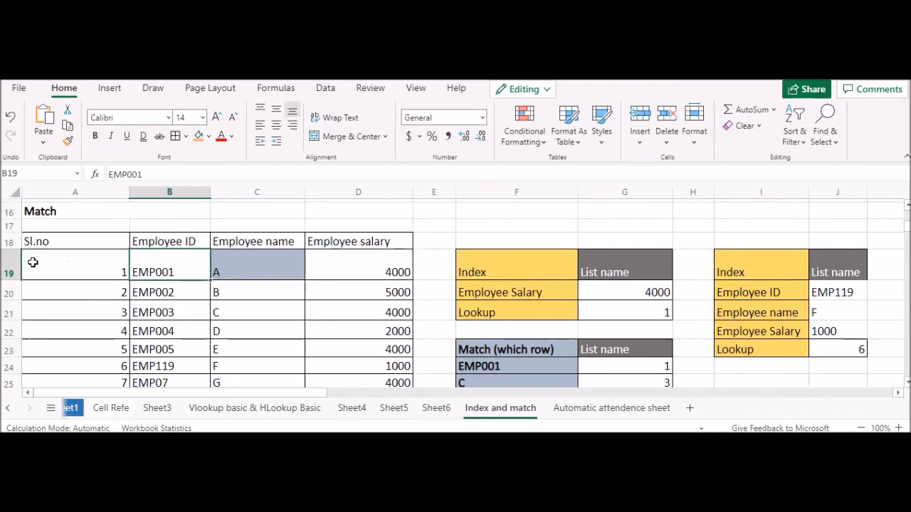
{"action": "scroll", "coordinate": [499, 311], "scroll_direction": "down", "scroll_amount": 1}
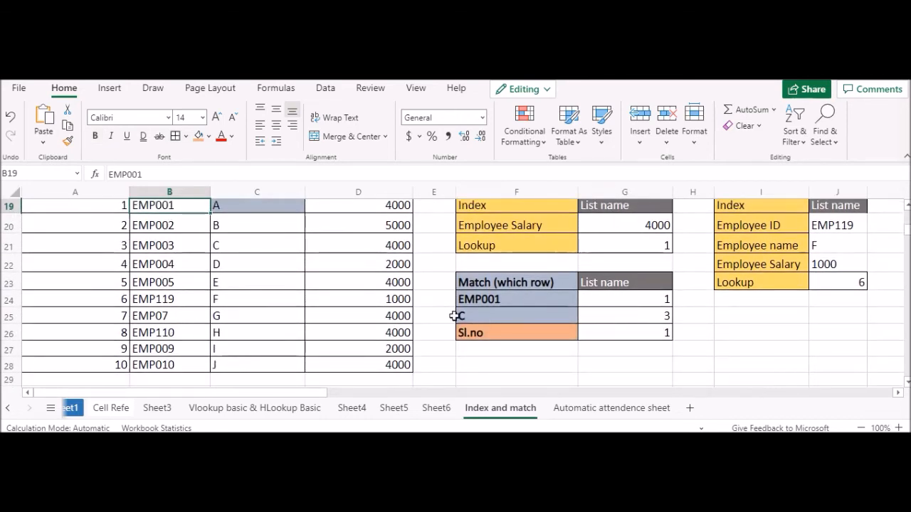
{"action": "scroll", "coordinate": [69, 244], "scroll_direction": "up", "scroll_amount": 1}
{"action": "left_click", "coordinate": [168, 290]}
{"action": "scroll", "coordinate": [346, 319], "scroll_direction": "down", "scroll_amount": 1}
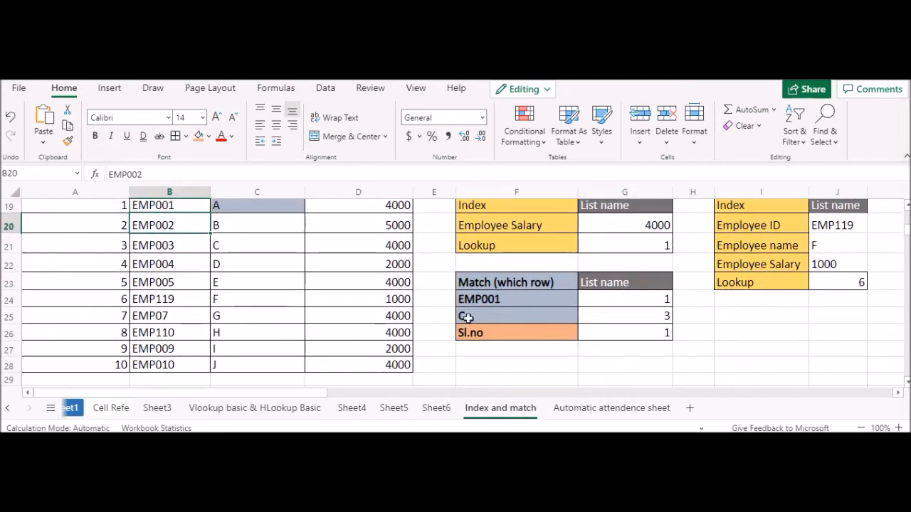
Step: Change the lookup ID in F24 to EMP002 and compare the match with the employee table
{"action": "left_click", "coordinate": [512, 300]}
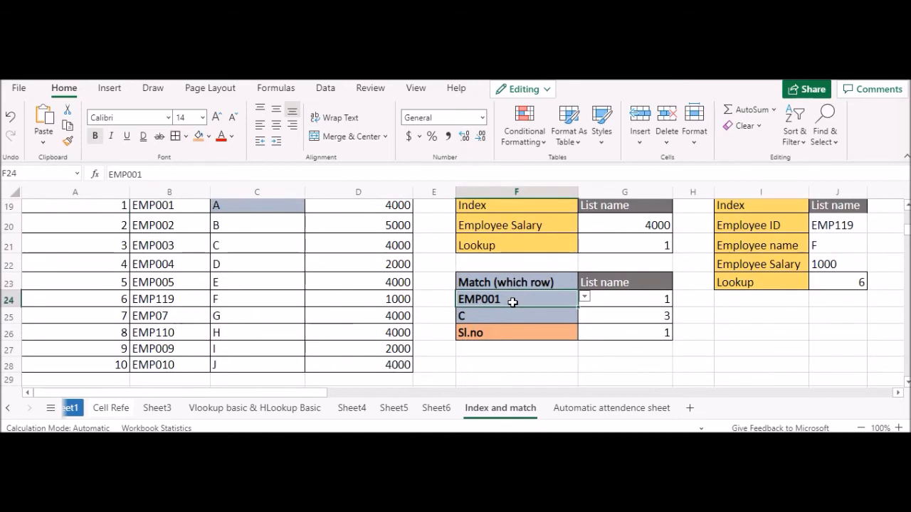
{"action": "double_click", "coordinate": [513, 300]}
{"action": "key", "text": "BackSpace"}
{"action": "key", "text": "BackSpace"}
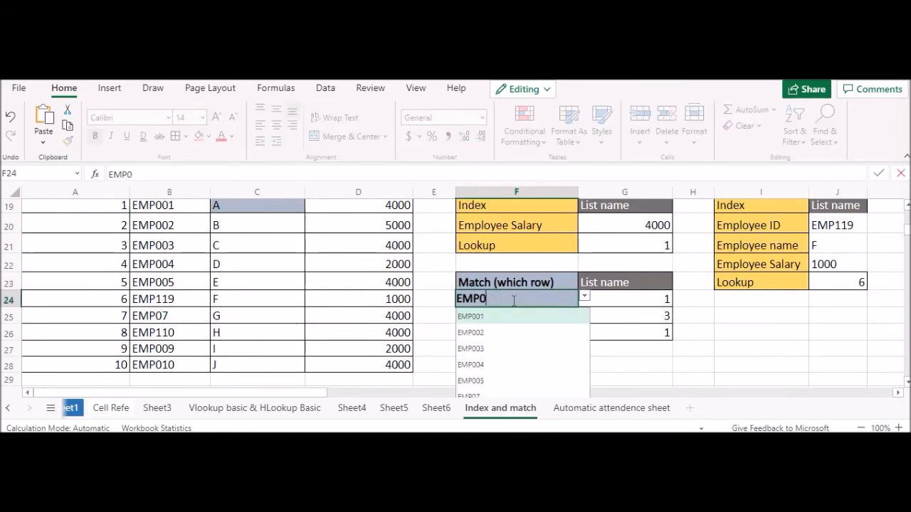
{"action": "type", "text": "02"}
{"action": "key", "text": "ctrl+Return"}
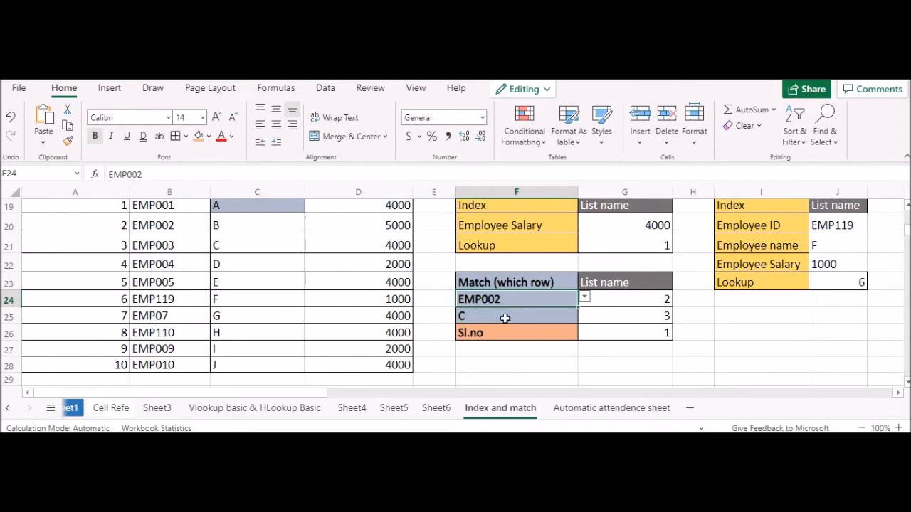
{"action": "scroll", "coordinate": [459, 316], "scroll_direction": "up", "scroll_amount": 1}
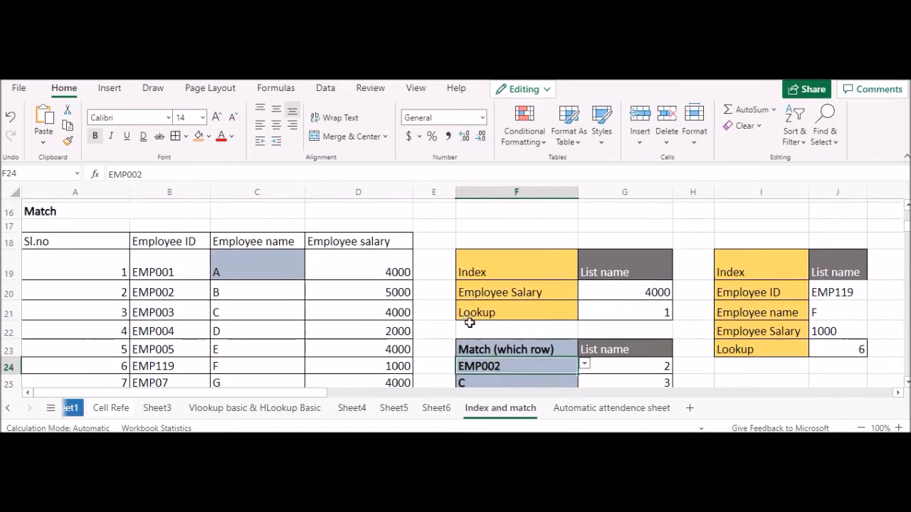
{"action": "scroll", "coordinate": [468, 315], "scroll_direction": "down", "scroll_amount": 1}
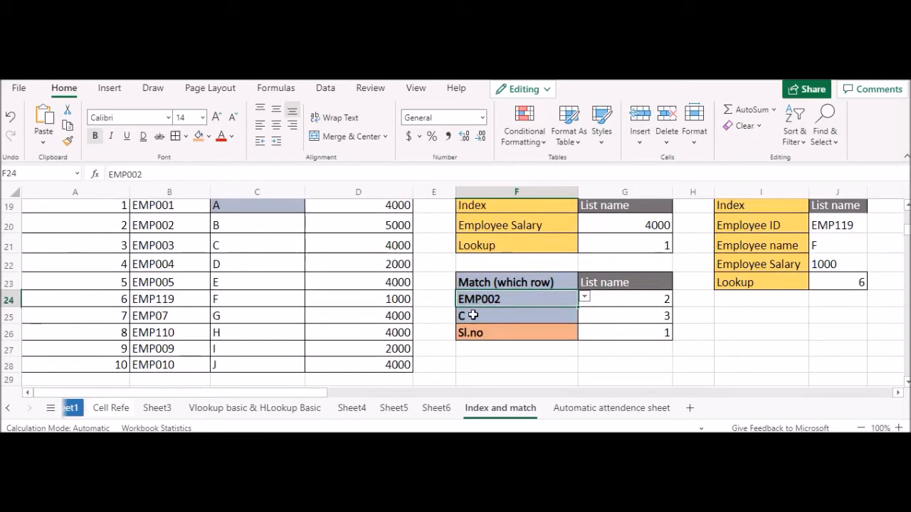
Step: Test the name lookup in F25 with A and set it back to C
{"action": "left_click", "coordinate": [473, 315]}
{"action": "type", "text": "A"}
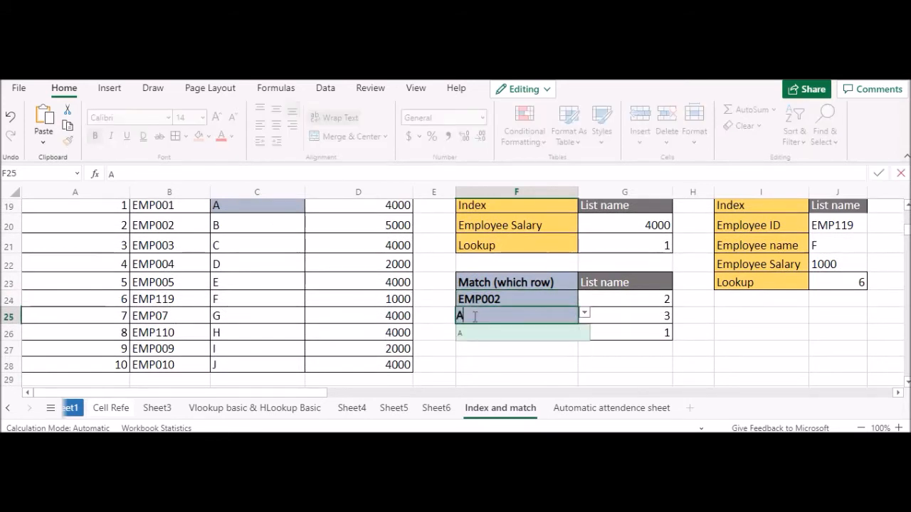
{"action": "key", "text": "Return"}
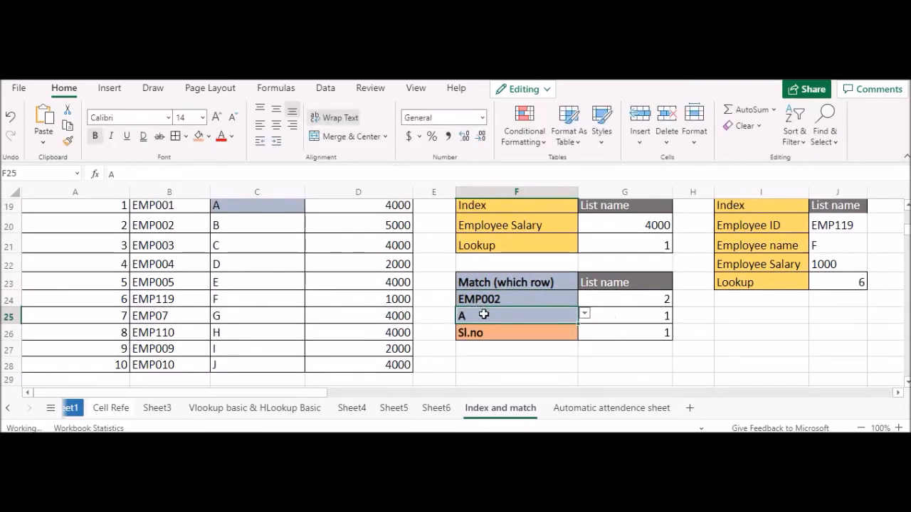
{"action": "type", "text": "C"}
{"action": "key", "text": "Return"}
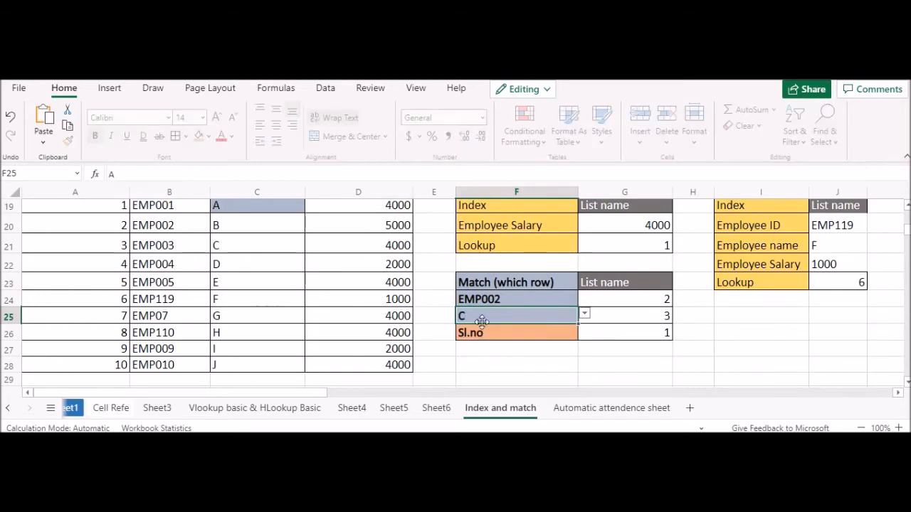
Step: Check the employee table row for name C and compare the header row A18:D18 with the Sl.no lookup in F26
{"action": "left_click", "coordinate": [224, 244]}
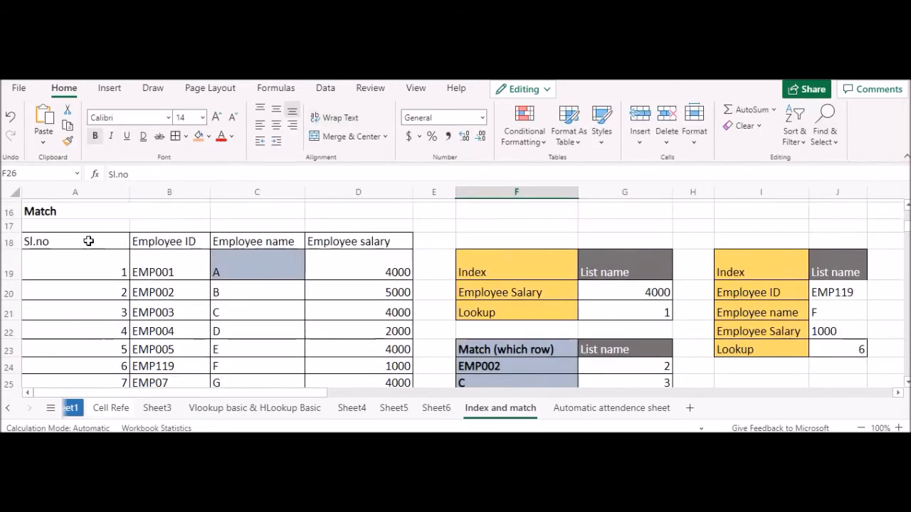
{"action": "left_click_drag", "start_coordinate": [89, 241], "coordinate": [331, 246]}
{"action": "key", "text": "ctrl+c"}
{"action": "scroll", "coordinate": [442, 324], "scroll_direction": "down", "scroll_amount": 1}
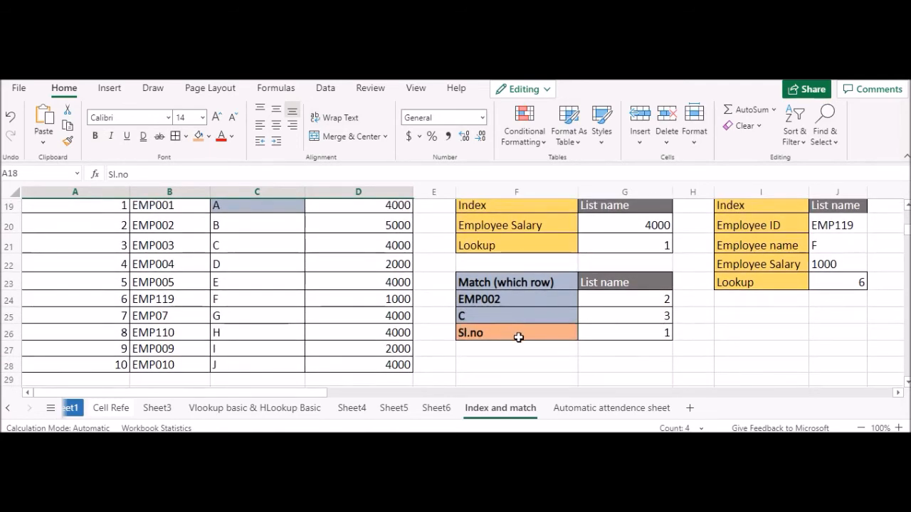
{"action": "left_click", "coordinate": [519, 337]}
{"action": "scroll", "coordinate": [274, 270], "scroll_direction": "up", "scroll_amount": 1}
{"action": "scroll", "coordinate": [477, 375], "scroll_direction": "down", "scroll_amount": 1}
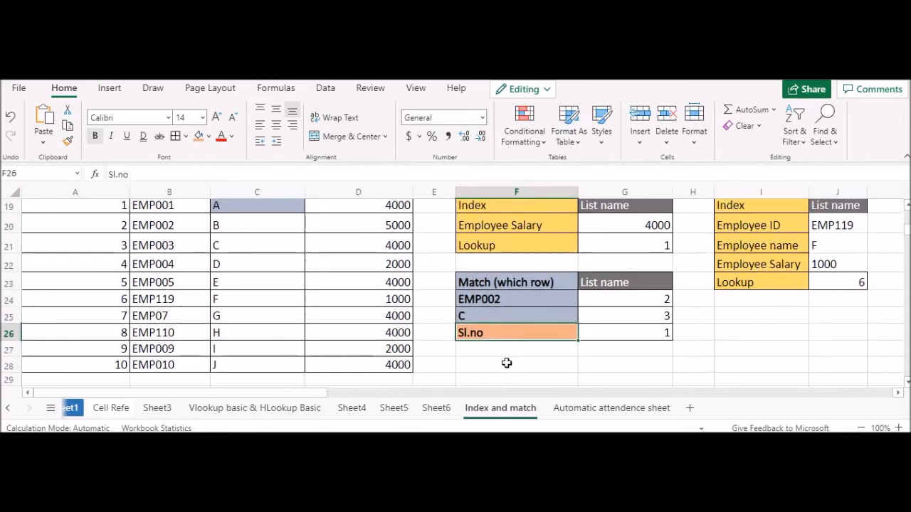
Step: Change the header lookup in F26 to Employee ID
{"action": "double_click", "coordinate": [491, 332]}
{"action": "key", "text": "shift+Left"}
{"action": "key", "text": "shift+Left"}
{"action": "key", "text": "shift+Left"}
{"action": "key", "text": "shift+Left"}
{"action": "key", "text": "shift+Left"}
{"action": "type", "text": "Employee "}
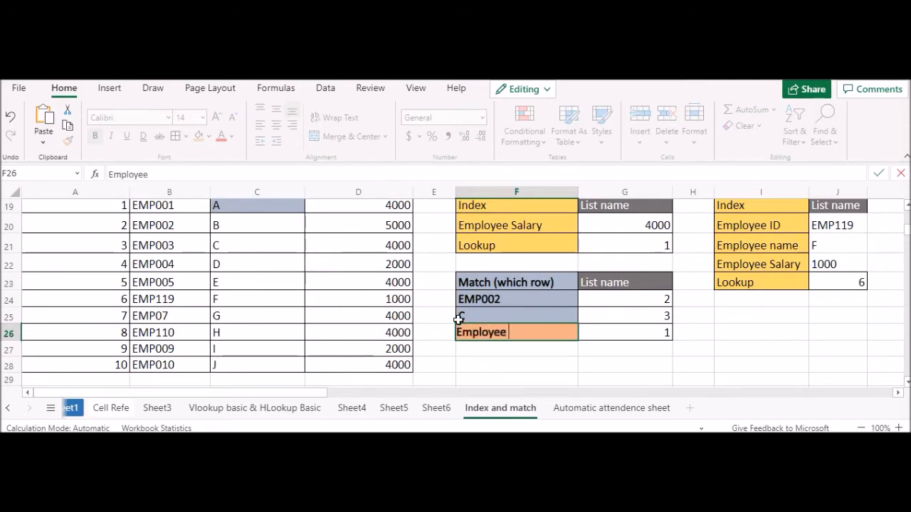
{"action": "type", "text": "ID"}
{"action": "key", "text": "Delete"}
{"action": "key", "text": "Return"}
{"action": "left_click", "coordinate": [615, 353]}
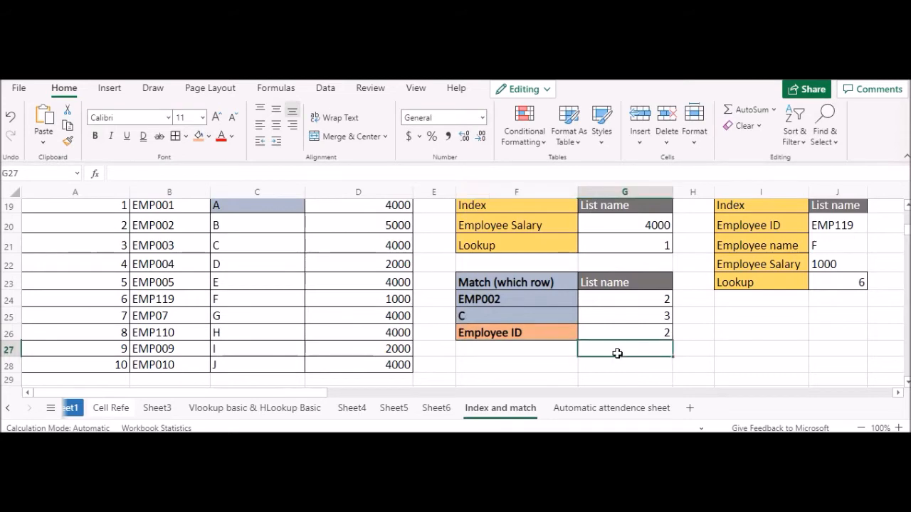
{"action": "scroll", "coordinate": [598, 341], "scroll_direction": "down", "scroll_amount": 2}
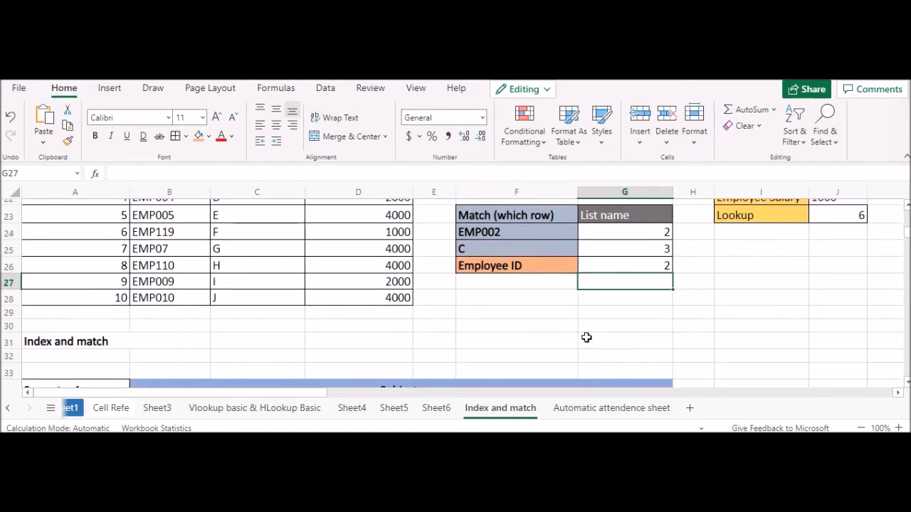
{"action": "scroll", "coordinate": [570, 333], "scroll_direction": "up", "scroll_amount": 2}
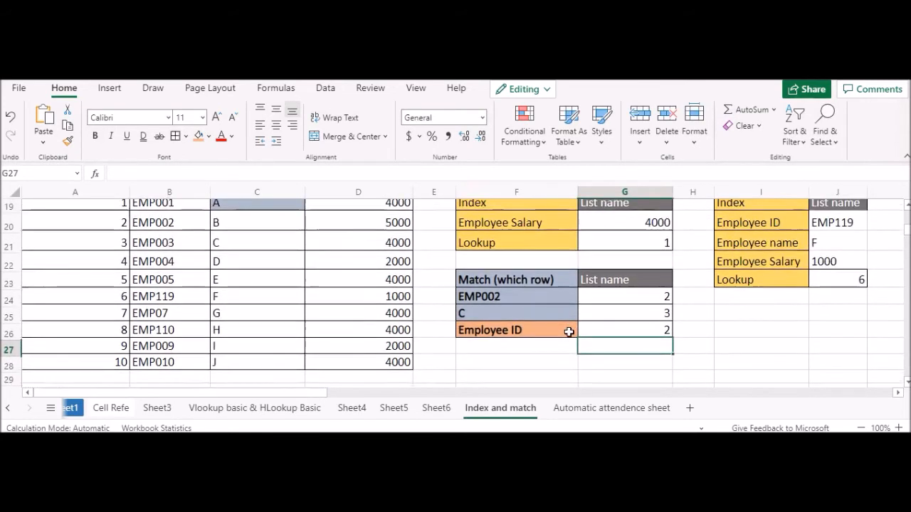
{"action": "scroll", "coordinate": [498, 328], "scroll_direction": "down", "scroll_amount": 4}
{"action": "scroll", "coordinate": [214, 299], "scroll_direction": "down", "scroll_amount": 8}
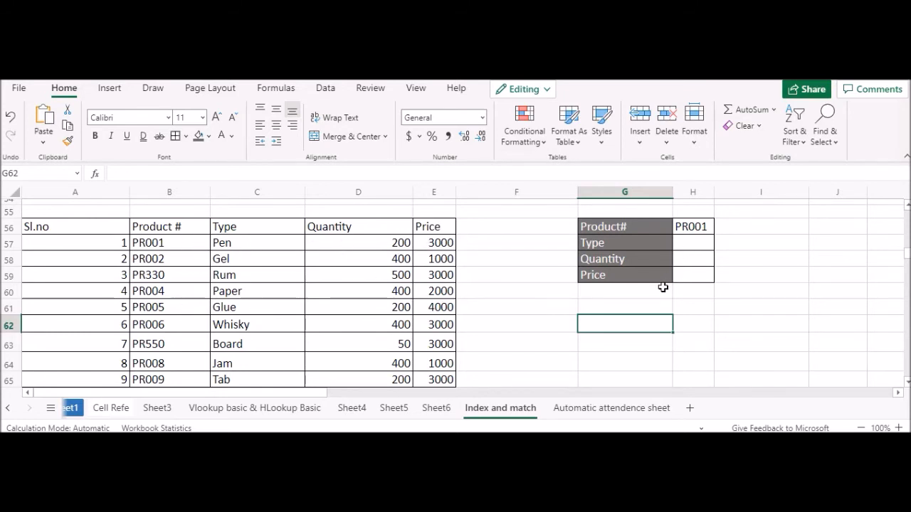
{"action": "double_click", "coordinate": [703, 243]}
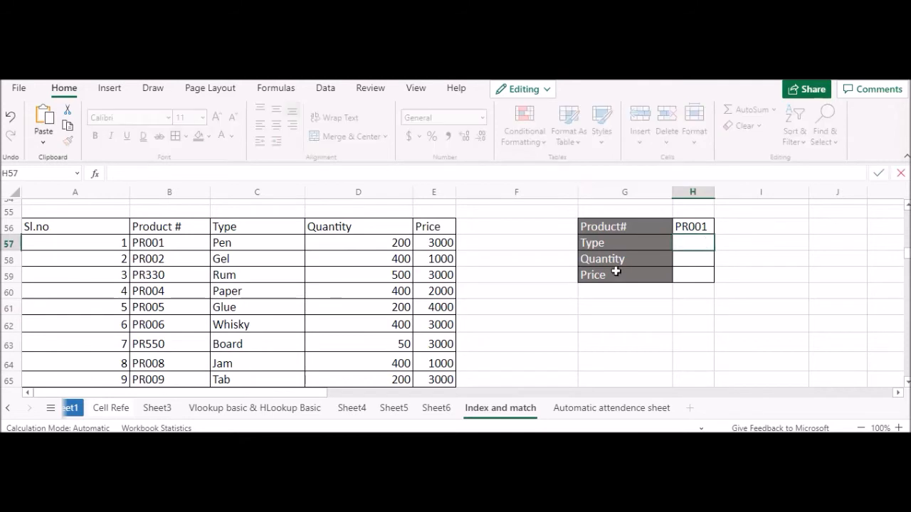
{"action": "type", "text": "=index"}
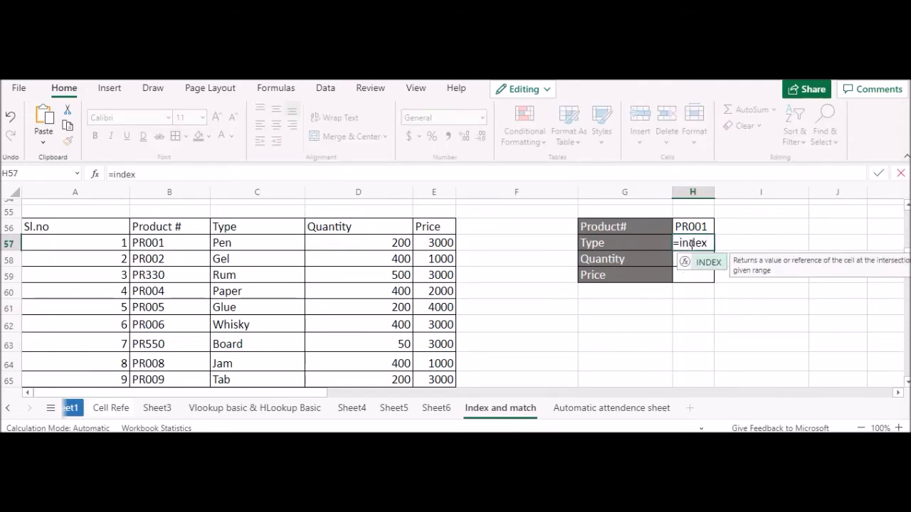
{"action": "left_click_drag", "start_coordinate": [706, 244], "coordinate": [678, 243]}
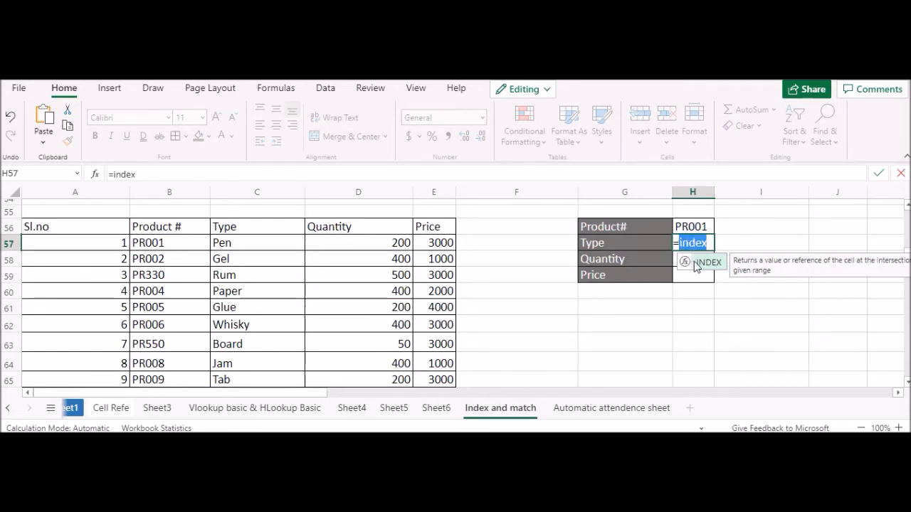
{"action": "key", "text": "BackSpace"}
{"action": "key", "text": "BackSpace"}
Step: Add an Sl.no label in G60 below Price in the product lookup table
{"action": "left_click", "coordinate": [633, 291]}
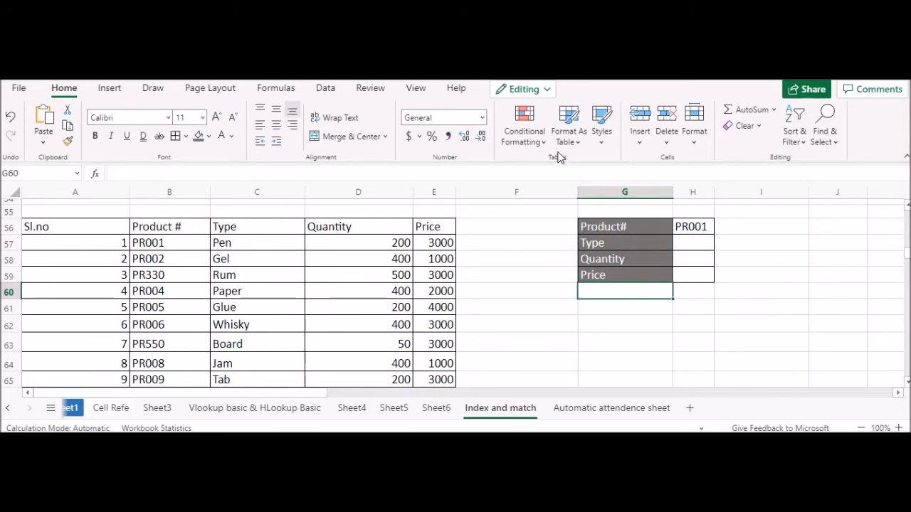
{"action": "type", "text": "Sl.no"}
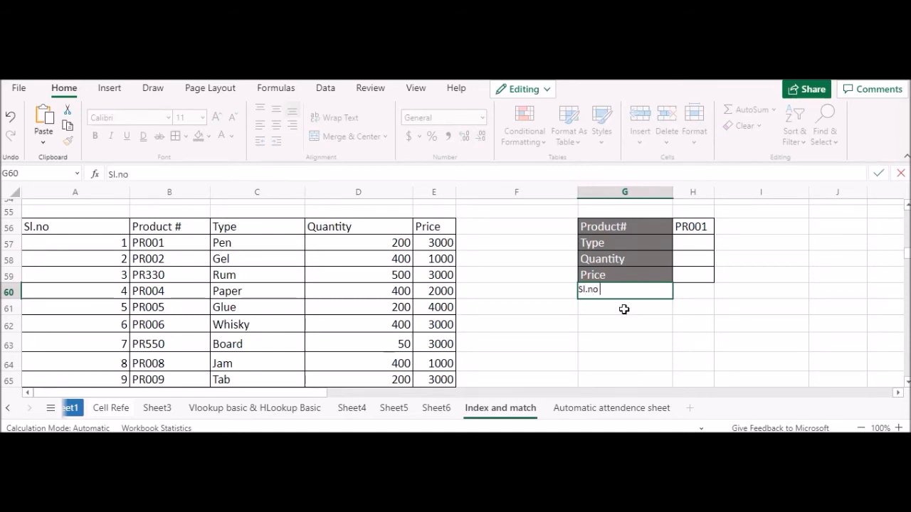
{"action": "left_click", "coordinate": [695, 292]}
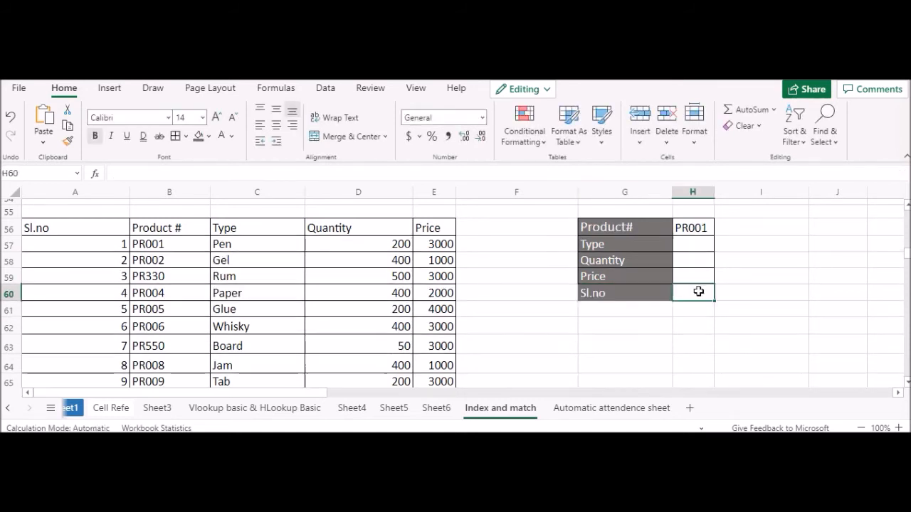
Step: Apply list data validation to H60 with the Sl.no values =$A$57:$A$66 as the source
{"action": "left_click", "coordinate": [325, 88]}
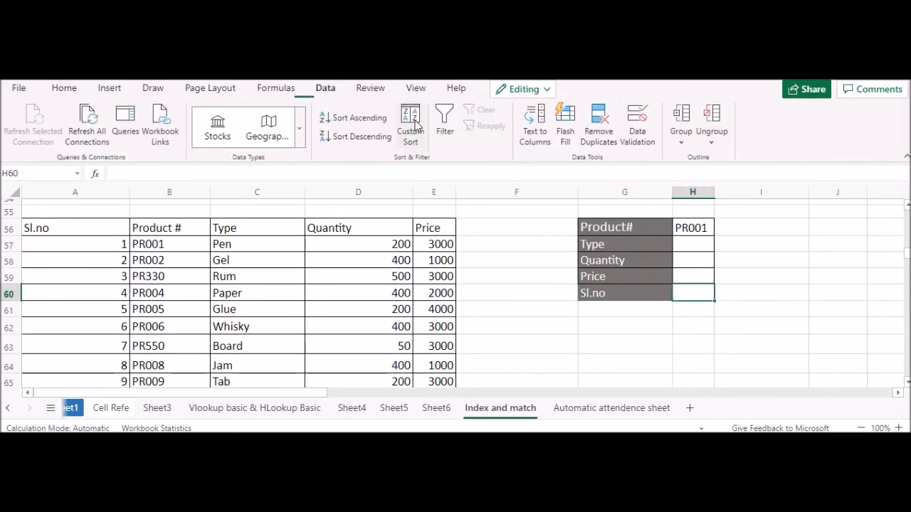
{"action": "left_click", "coordinate": [636, 127]}
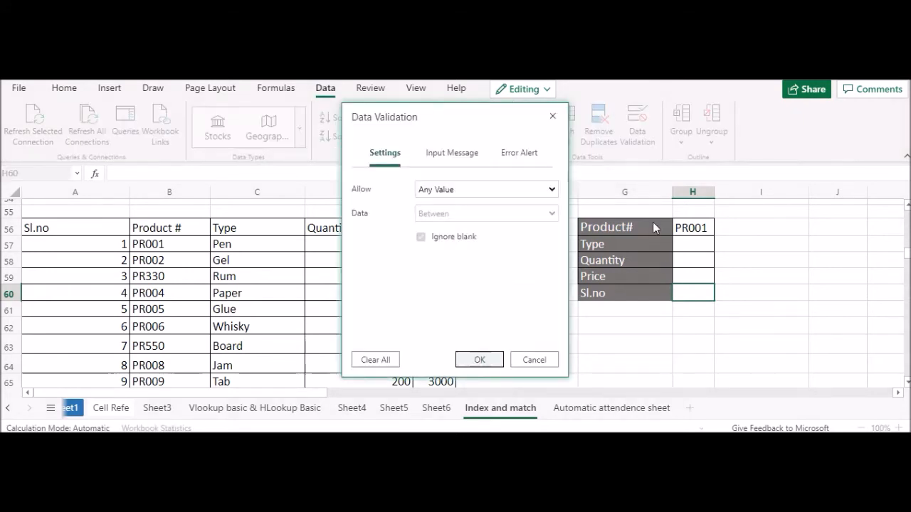
{"action": "left_click", "coordinate": [451, 193]}
{"action": "left_click", "coordinate": [443, 274]}
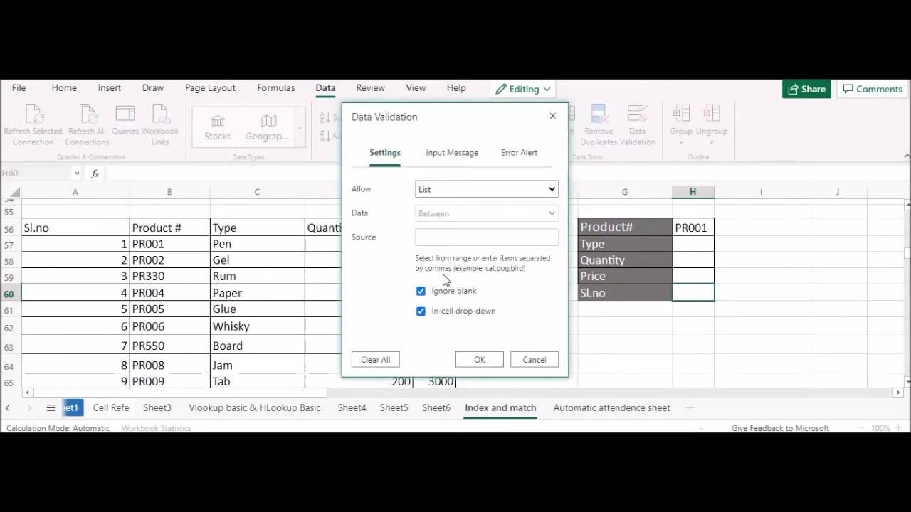
{"action": "left_click", "coordinate": [432, 237]}
{"action": "left_click", "coordinate": [121, 245]}
{"action": "key", "text": "shift+Down"}
{"action": "key", "text": "shift+Down"}
{"action": "key", "text": "shift+Down"}
{"action": "key", "text": "shift+Down"}
{"action": "key", "text": "shift+Down"}
{"action": "key", "text": "shift+Down"}
{"action": "key", "text": "shift+Down"}
{"action": "key", "text": "shift+Down"}
{"action": "key", "text": "shift+Down"}
{"action": "key", "text": "shift+Down"}
{"action": "key", "text": "shift+Down"}
{"action": "key", "text": "shift+Down"}
{"action": "key", "text": "shift+Down"}
{"action": "key", "text": "shift+Down"}
{"action": "key", "text": "shift+Down"}
{"action": "key", "text": "shift+Down"}
{"action": "key", "text": "shift+Down"}
{"action": "key", "text": "shift+Up"}
{"action": "key", "text": "shift+Up"}
{"action": "key", "text": "shift+Up"}
{"action": "key", "text": "shift+Up"}
{"action": "key", "text": "shift+Up"}
{"action": "key", "text": "shift+Up"}
{"action": "key", "text": "shift+Up"}
{"action": "key", "text": "shift+Up"}
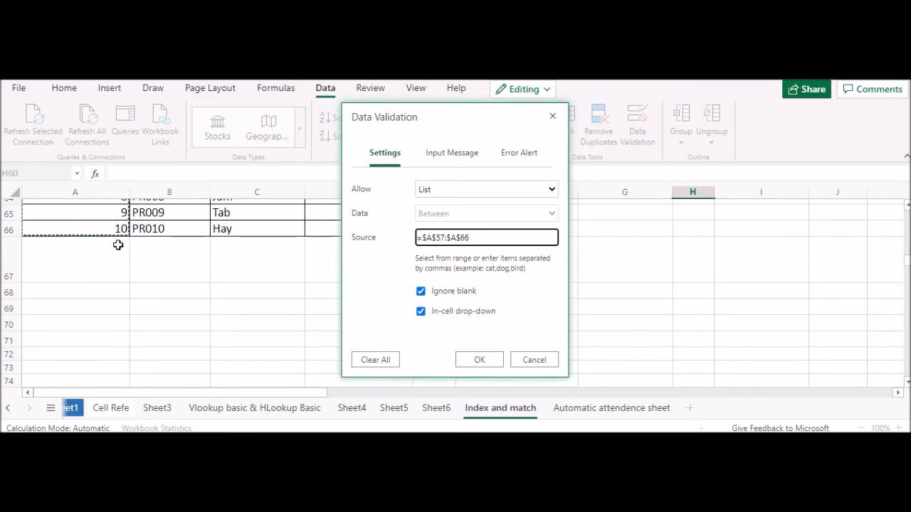
{"action": "key", "text": "Return"}
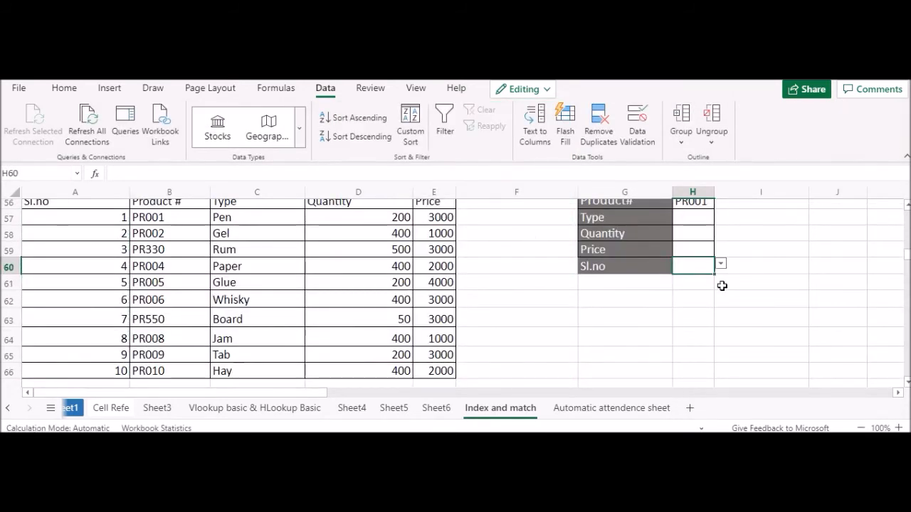
Step: Choose 1 as the Sl.no value in H60
{"action": "left_click", "coordinate": [721, 264]}
{"action": "left_click", "coordinate": [709, 277]}
{"action": "scroll", "coordinate": [708, 283], "scroll_direction": "up", "scroll_amount": 2}
Step: Widen column H slightly and make the product table headers in A56:E56 bold
{"action": "left_click", "coordinate": [686, 285]}
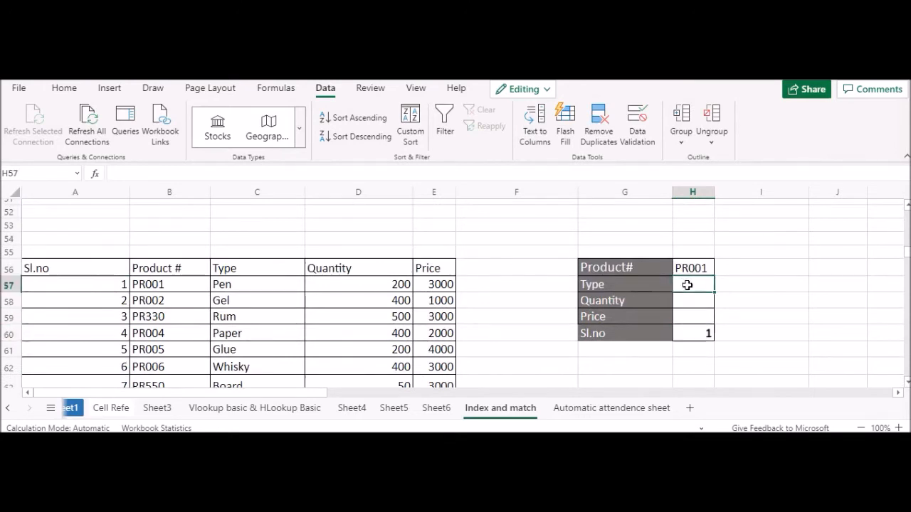
{"action": "left_click_drag", "start_coordinate": [714, 194], "coordinate": [717, 193]}
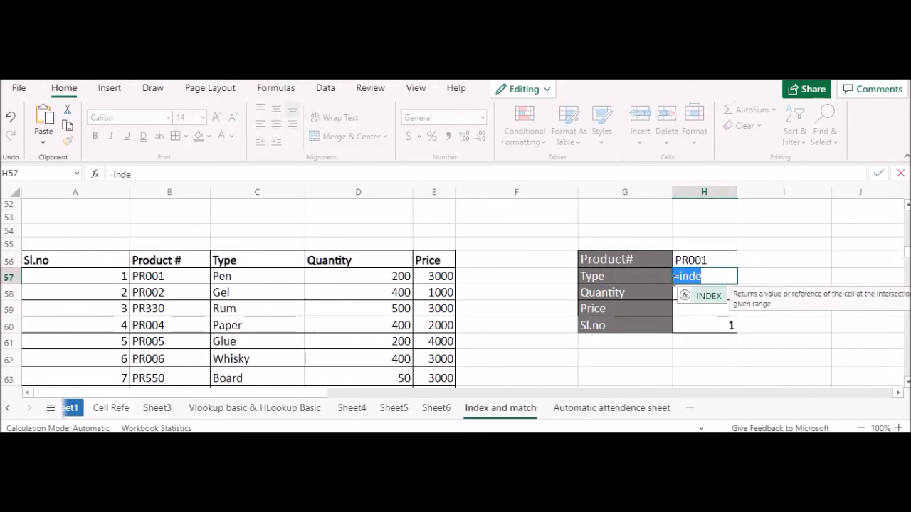
{"action": "key", "text": "Escape"}
Step: Clear the Product# value in H56 and start an INDEX formula there
{"action": "left_click", "coordinate": [707, 259]}
{"action": "key", "text": "Delete"}
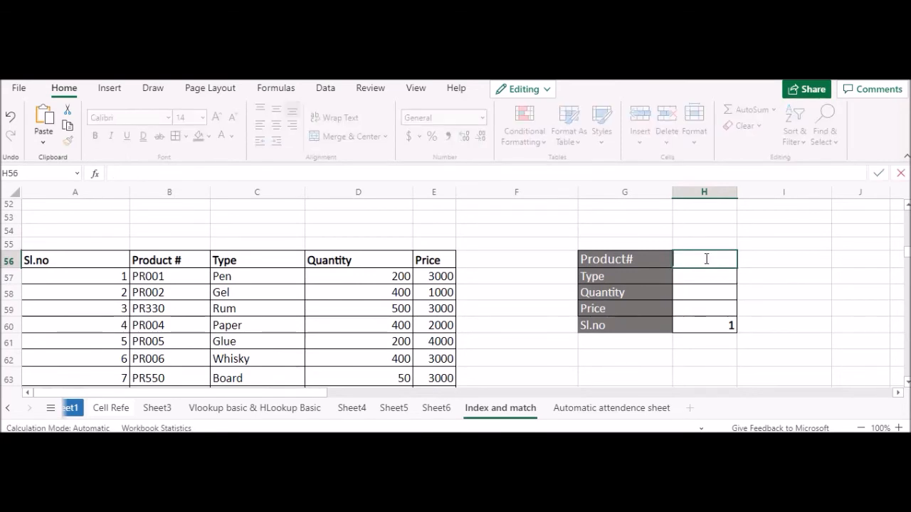
{"action": "type", "text": "=index"}
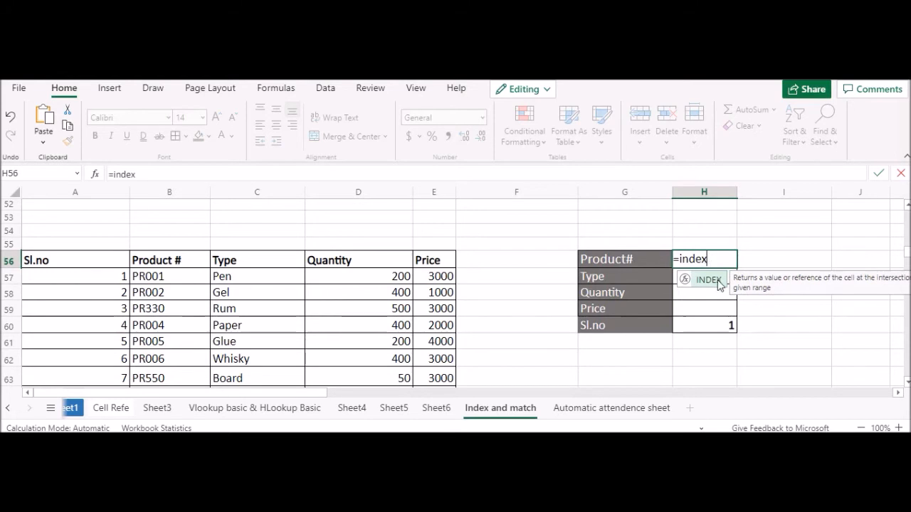
{"action": "double_click", "coordinate": [720, 281]}
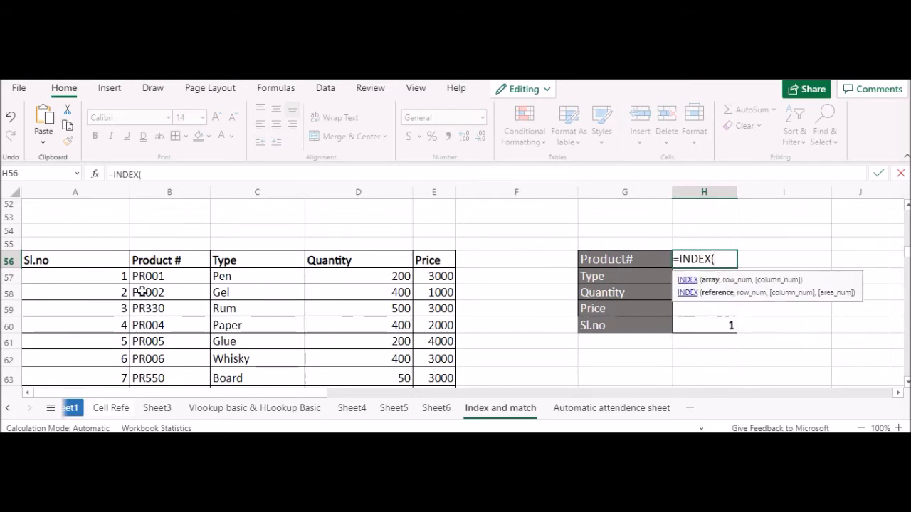
{"action": "left_click_drag", "start_coordinate": [91, 277], "coordinate": [435, 325]}
{"action": "scroll", "coordinate": [145, 296], "scroll_direction": "up", "scroll_amount": 2}
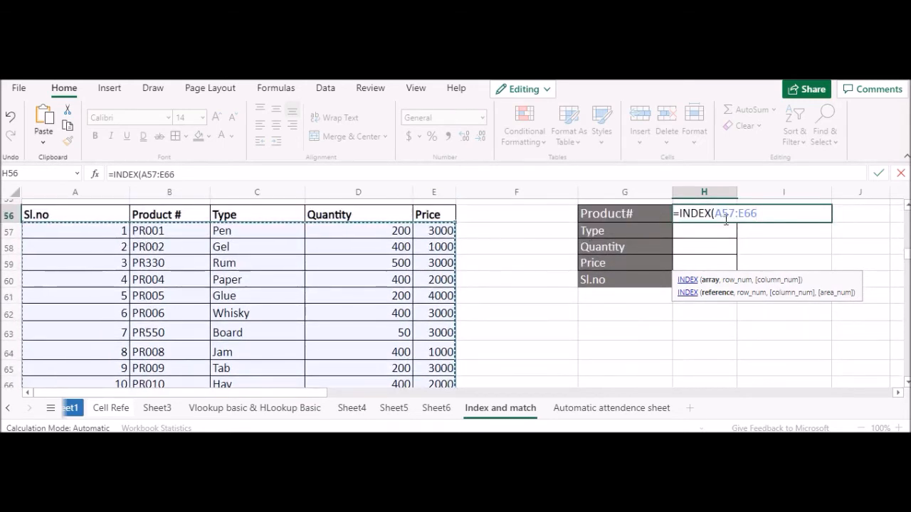
{"action": "left_click_drag", "start_coordinate": [721, 214], "coordinate": [760, 215]}
{"action": "key", "text": "BackSpace"}
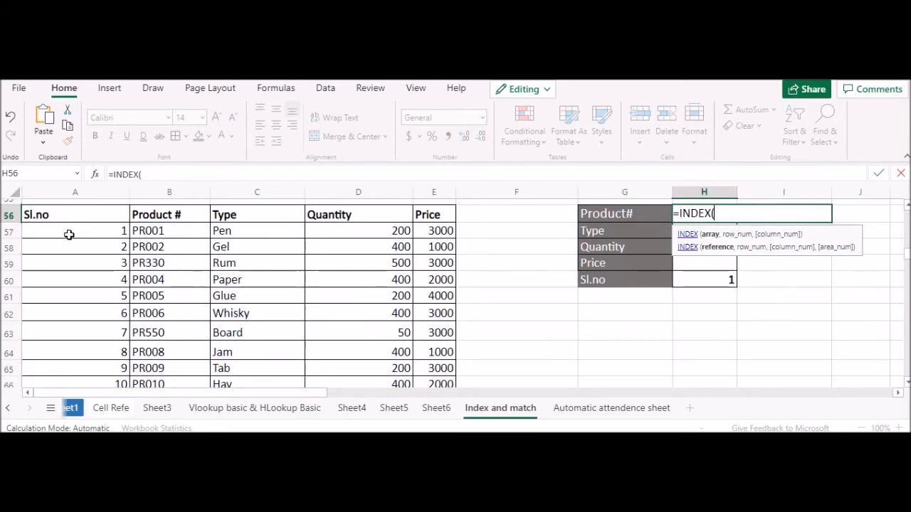
{"action": "scroll", "coordinate": [413, 295], "scroll_direction": "down", "scroll_amount": 2}
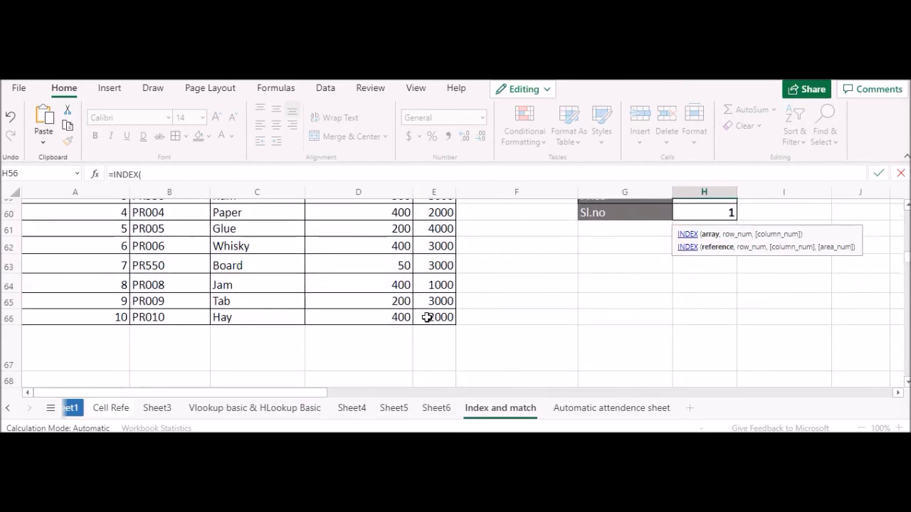
{"action": "scroll", "coordinate": [493, 256], "scroll_direction": "up", "scroll_amount": 3}
{"action": "type", "text": "A57"}
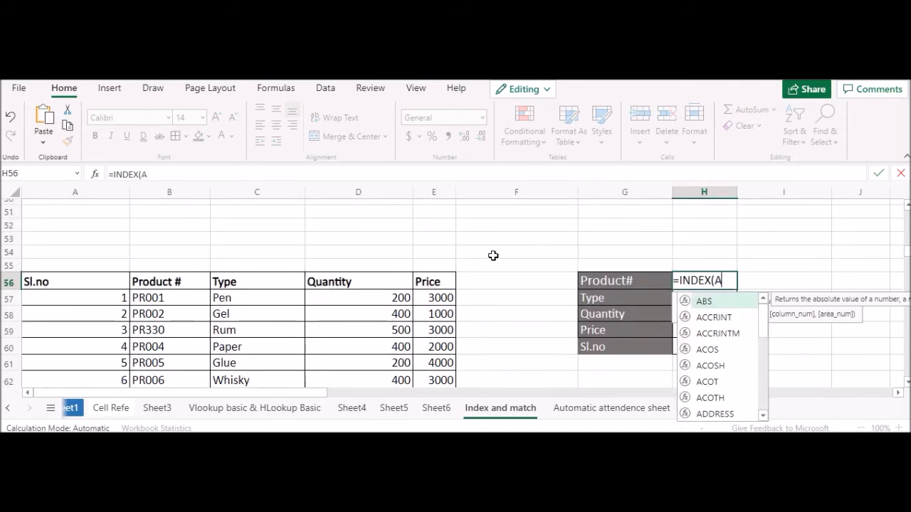
{"action": "key", "text": "BackSpace"}
{"action": "key", "text": "BackSpace"}
{"action": "key", "text": "BackSpace"}
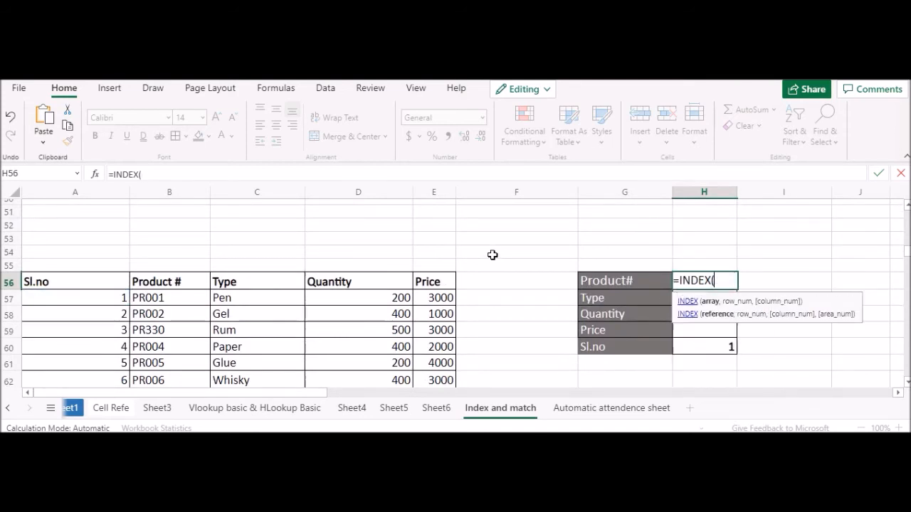
Step: Complete the H56 formula as =INDEX($A$57:$E$66,$H$60,ROW()-54) and copy it down to H59
{"action": "type", "text": "A"}
{"action": "type", "text": "57:E66,"}
{"action": "left_click", "coordinate": [714, 339]}
{"action": "type", "text": ","}
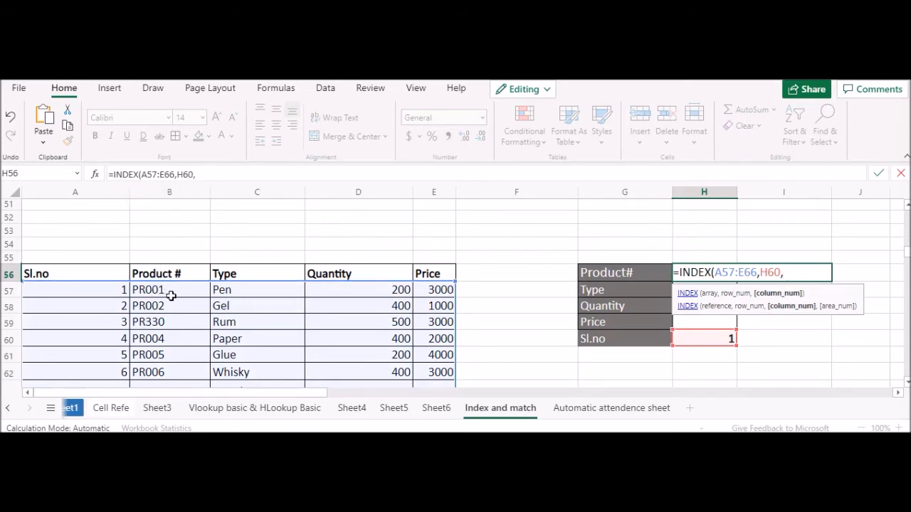
{"action": "type", "text": "ow"}
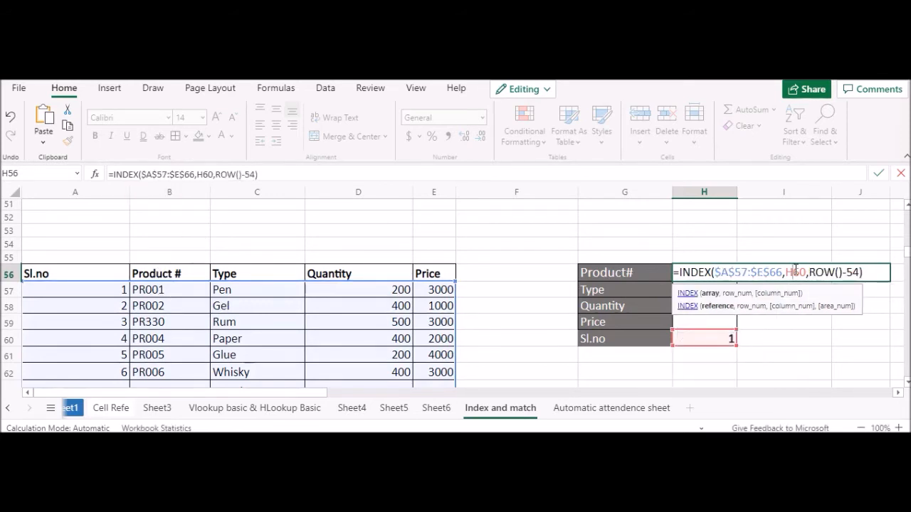
{"action": "key", "text": "F4"}
{"action": "key", "text": "ctrl+Return"}
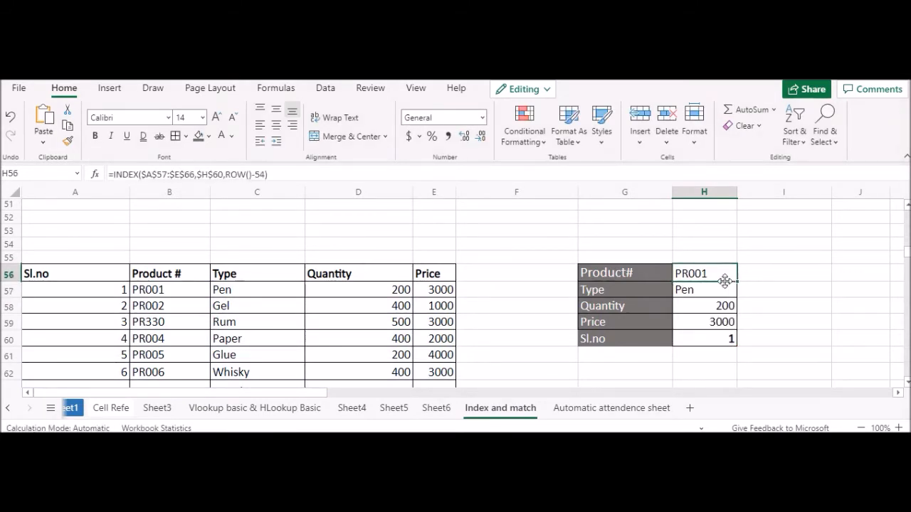
Step: Left-align the lookup results in H56:H59
{"action": "left_click_drag", "start_coordinate": [719, 276], "coordinate": [721, 321]}
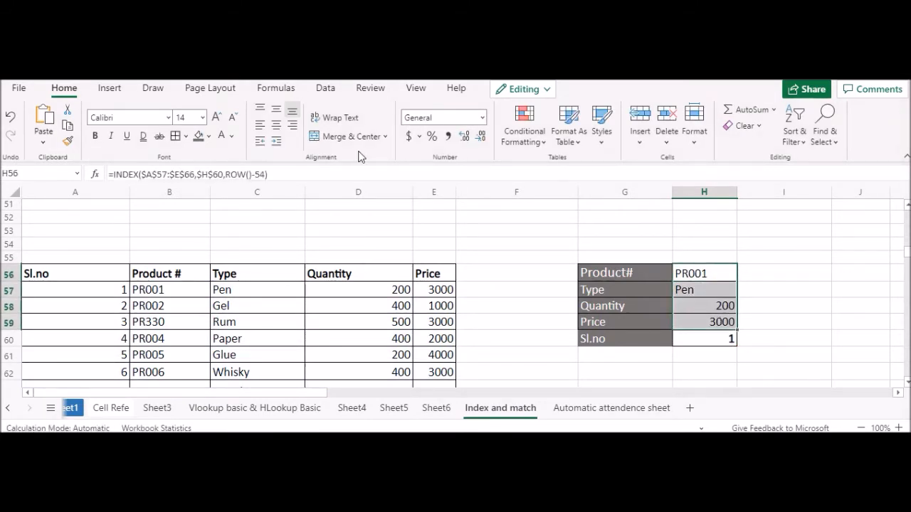
{"action": "left_click", "coordinate": [263, 125]}
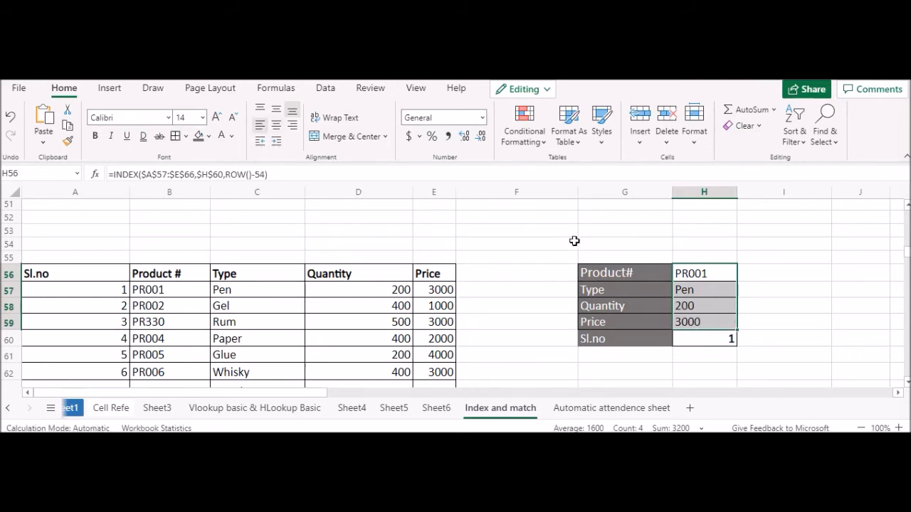
Step: Review the array, row and column arguments of the INDEX formula in H56 and its copies in H57:H59
{"action": "left_click", "coordinate": [694, 277]}
{"action": "key", "text": "F2"}
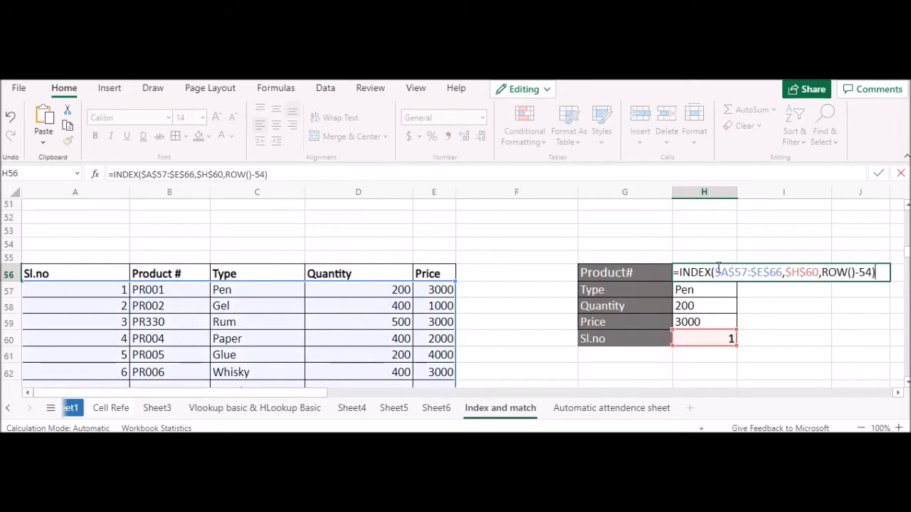
{"action": "key", "text": "Return"}
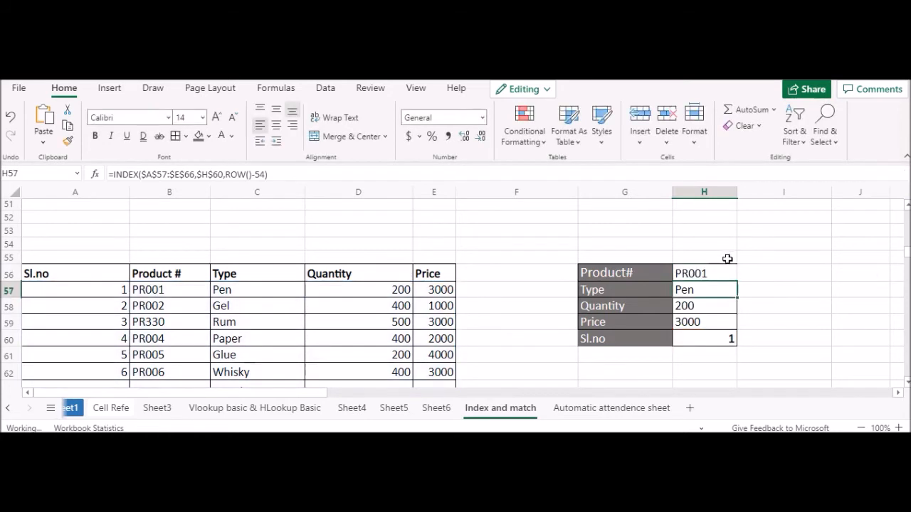
{"action": "double_click", "coordinate": [711, 273]}
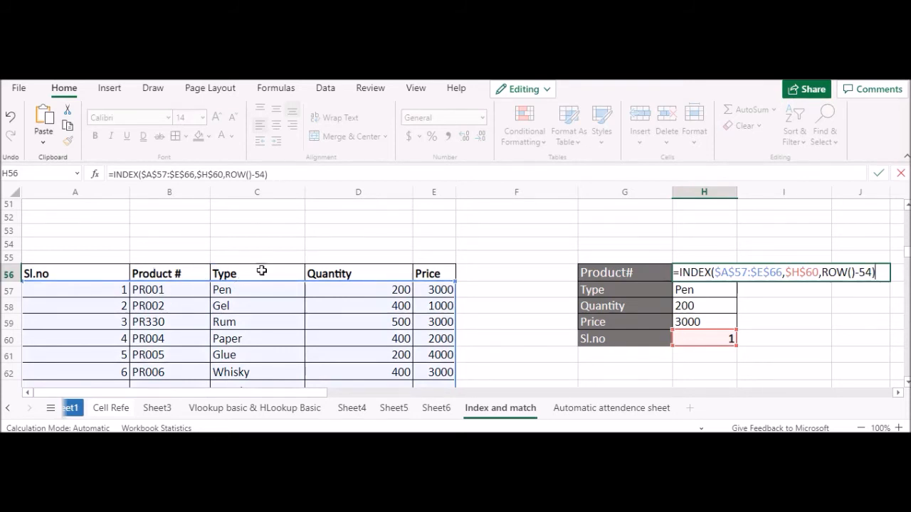
{"action": "key", "text": "Return"}
{"action": "left_click", "coordinate": [707, 274]}
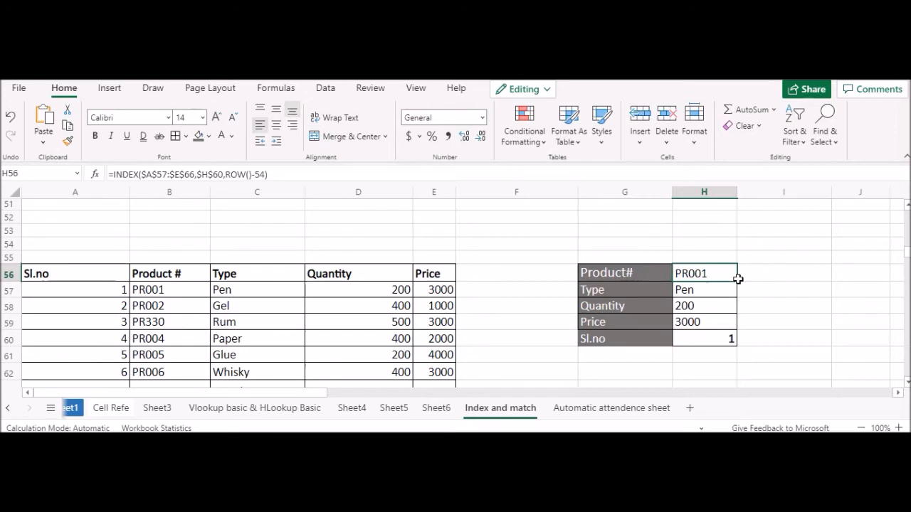
{"action": "left_click_drag", "start_coordinate": [731, 289], "coordinate": [728, 321]}
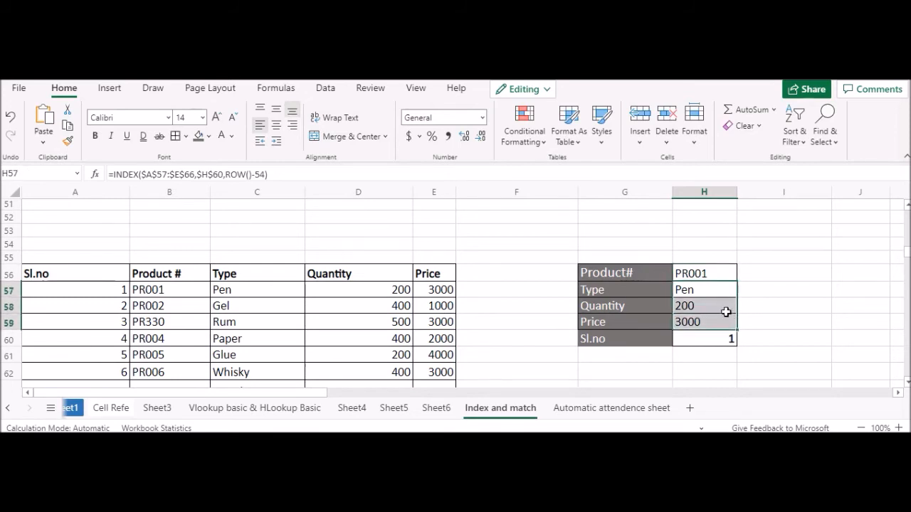
Step: Choose Sl.no 2 from the drop-down list in H60 and check the lookup results against the product table
{"action": "left_click", "coordinate": [728, 339]}
{"action": "left_click", "coordinate": [742, 339]}
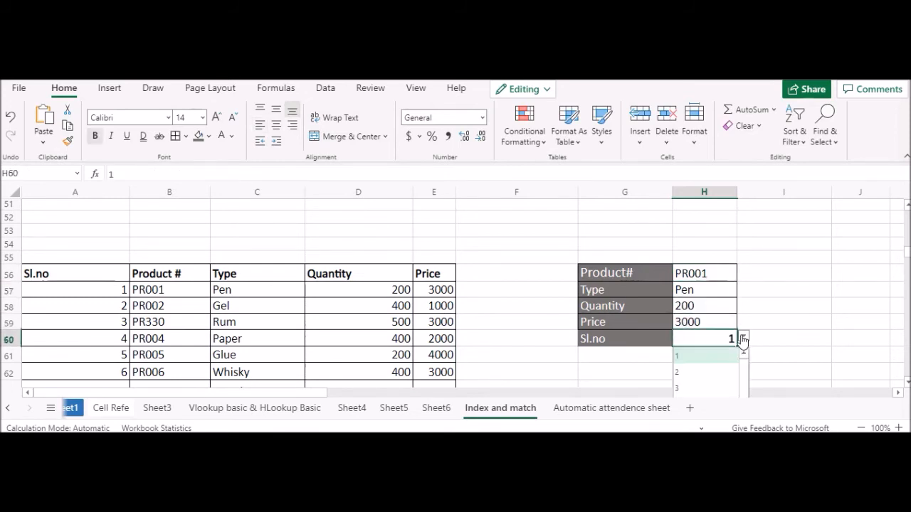
{"action": "left_click", "coordinate": [690, 372]}
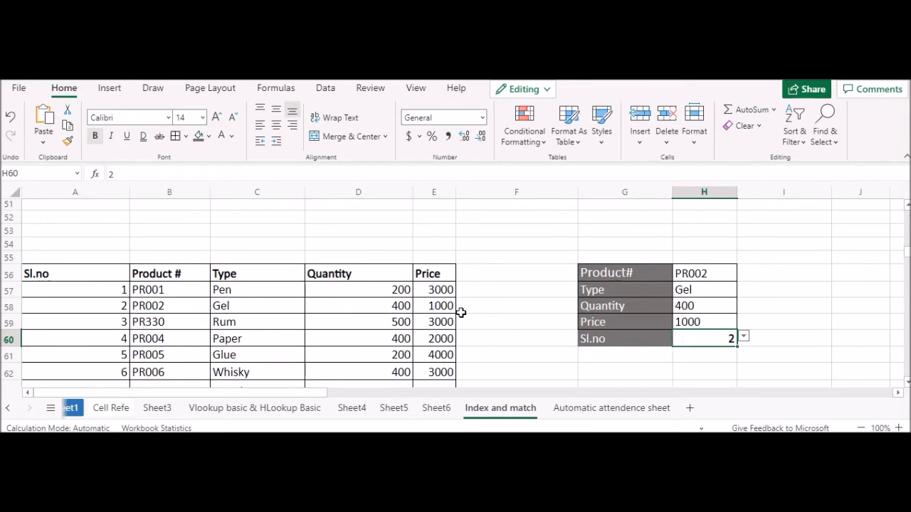
{"action": "scroll", "coordinate": [708, 306], "scroll_direction": "down", "scroll_amount": 2}
{"action": "scroll", "coordinate": [402, 292], "scroll_direction": "up", "scroll_amount": 2}
{"action": "key", "text": "Up"}
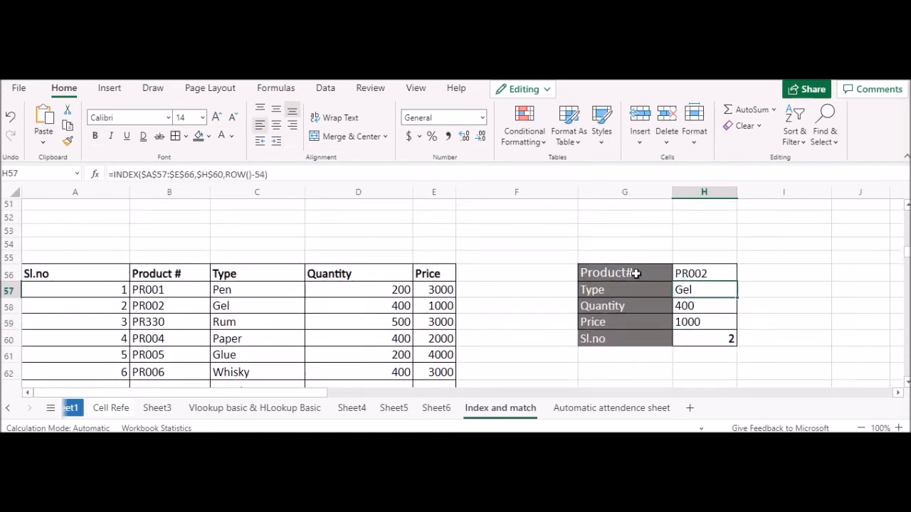
Step: Make the lookup results in H56:H59 bold
{"action": "left_click", "coordinate": [637, 272]}
{"action": "left_click_drag", "start_coordinate": [685, 273], "coordinate": [693, 306]}
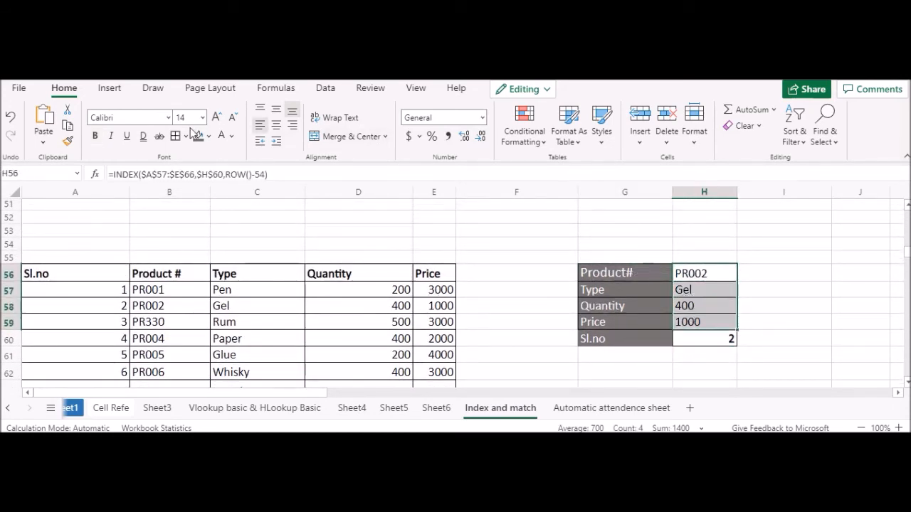
{"action": "left_click", "coordinate": [94, 136]}
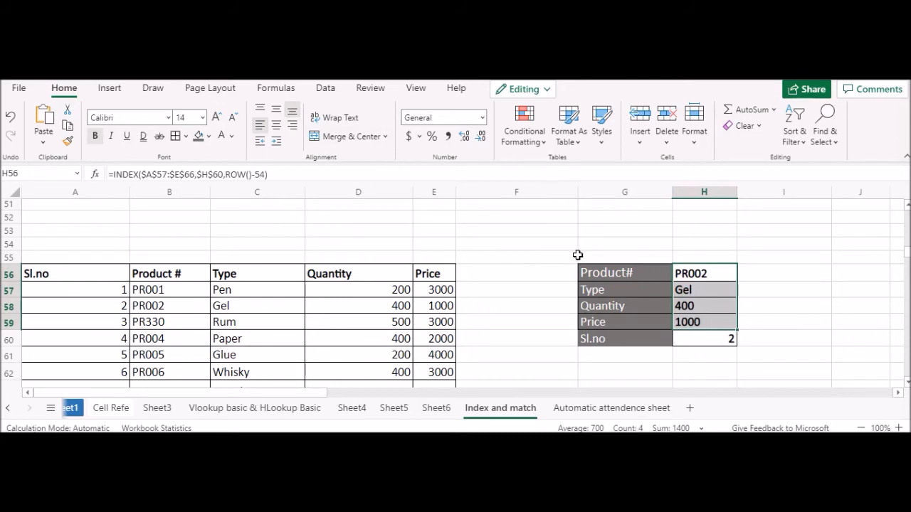
Step: Left-align the lookup results and the Sl.no value in H56:H60
{"action": "left_click_drag", "start_coordinate": [709, 285], "coordinate": [712, 324]}
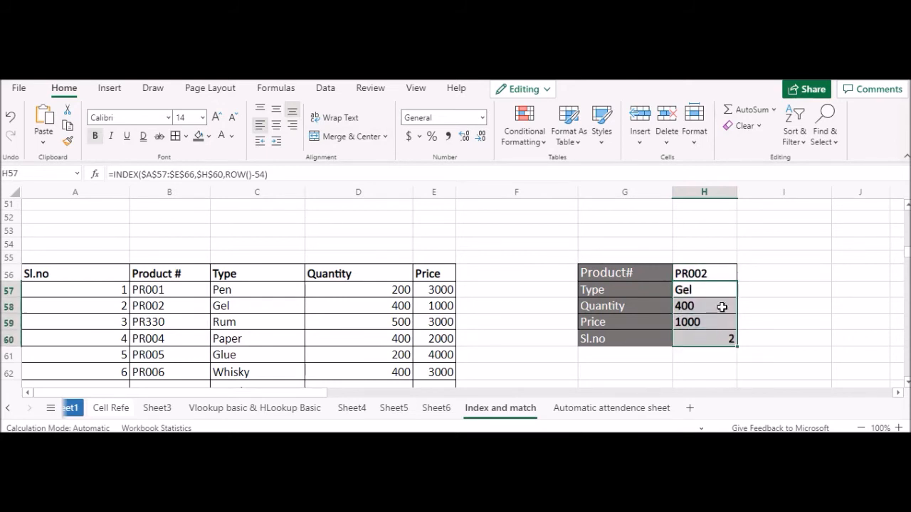
{"action": "left_click_drag", "start_coordinate": [721, 271], "coordinate": [724, 336]}
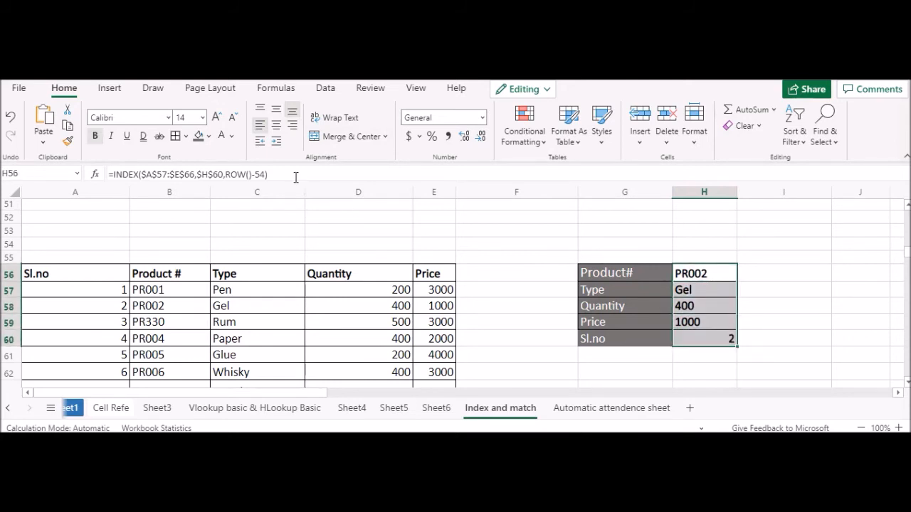
{"action": "left_click", "coordinate": [262, 131]}
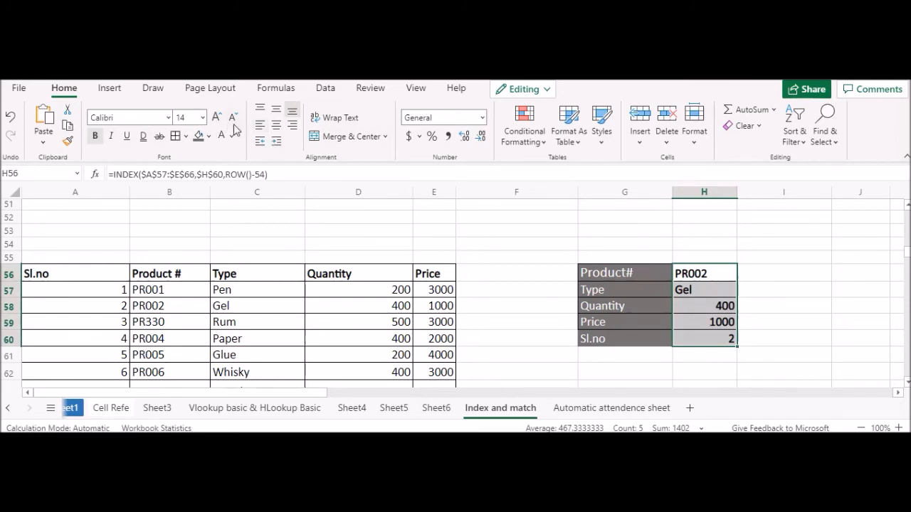
{"action": "left_click", "coordinate": [256, 128]}
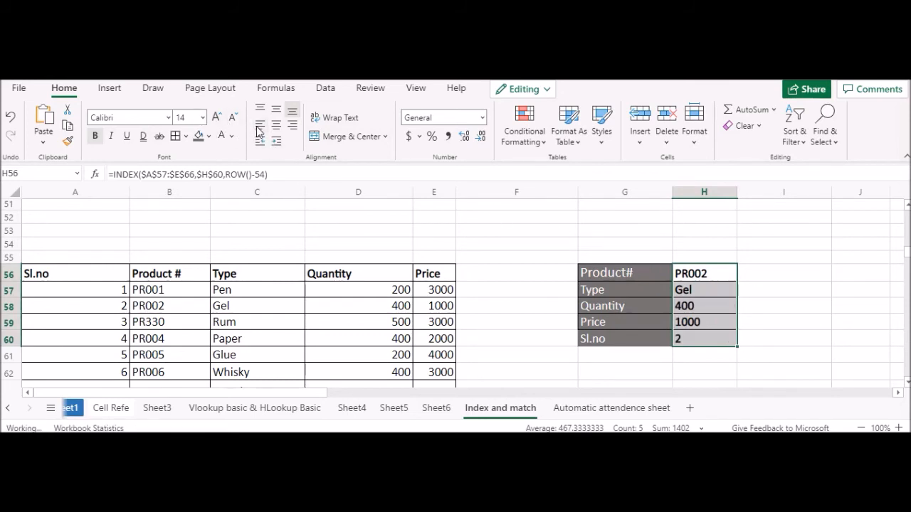
Step: Set the Sl.no value in H60 to 4
{"action": "left_click", "coordinate": [753, 276]}
{"action": "left_click", "coordinate": [707, 327]}
{"action": "left_click", "coordinate": [707, 339]}
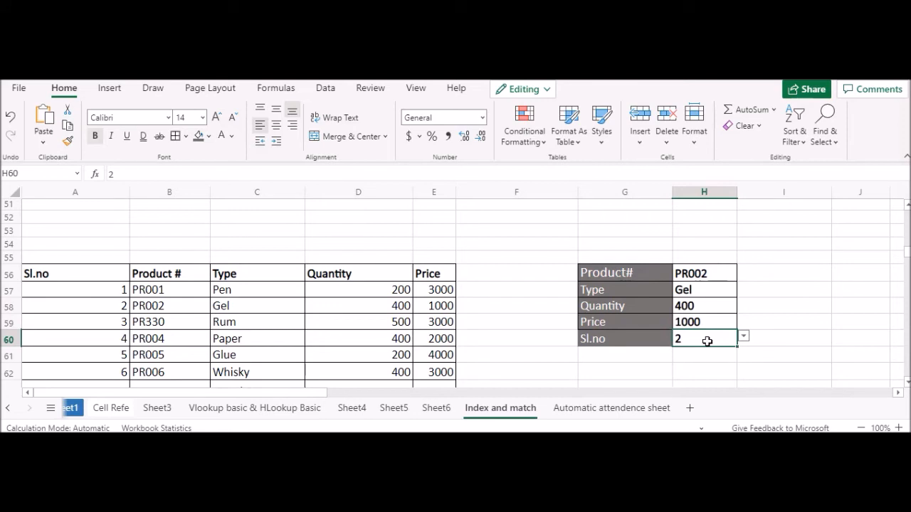
{"action": "scroll", "coordinate": [214, 320], "scroll_direction": "down", "scroll_amount": 2}
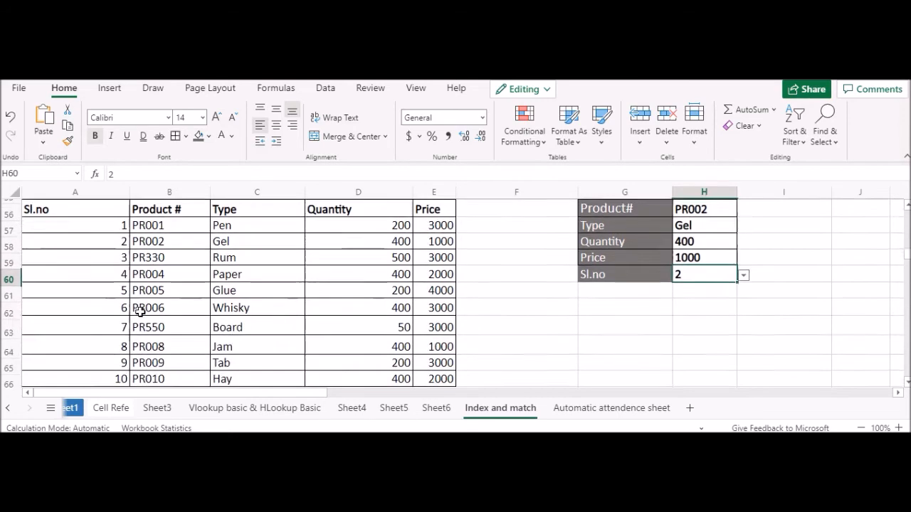
{"action": "scroll", "coordinate": [122, 335], "scroll_direction": "down", "scroll_amount": 1}
{"action": "scroll", "coordinate": [153, 311], "scroll_direction": "up", "scroll_amount": 1}
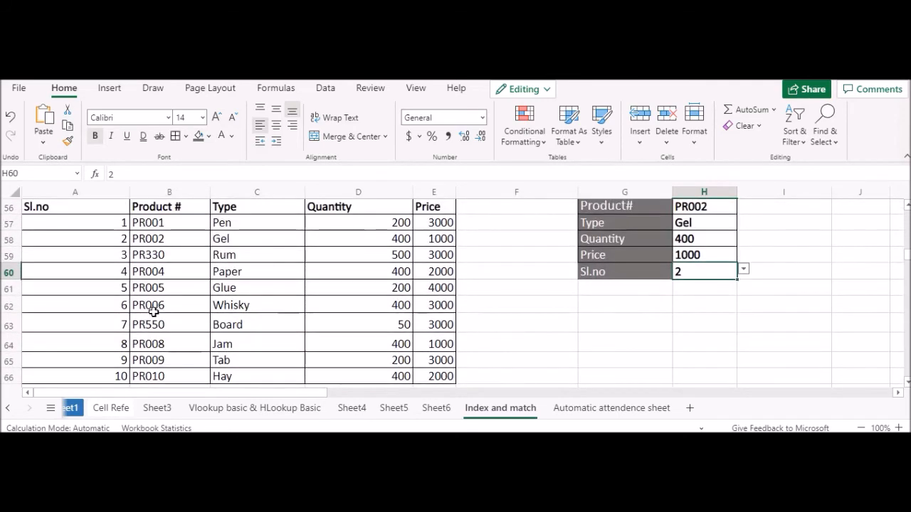
{"action": "type", "text": "4"}
{"action": "key", "text": "Return"}
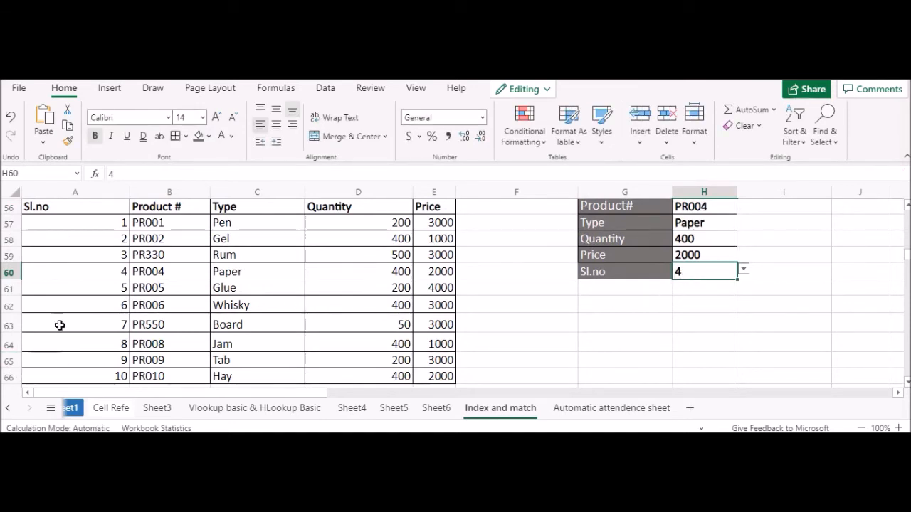
Step: Select row 60 of the product table to compare the Sl.no 4 record with the lookup results
{"action": "left_click", "coordinate": [88, 275]}
{"action": "scroll", "coordinate": [758, 264], "scroll_direction": "up", "scroll_amount": 2}
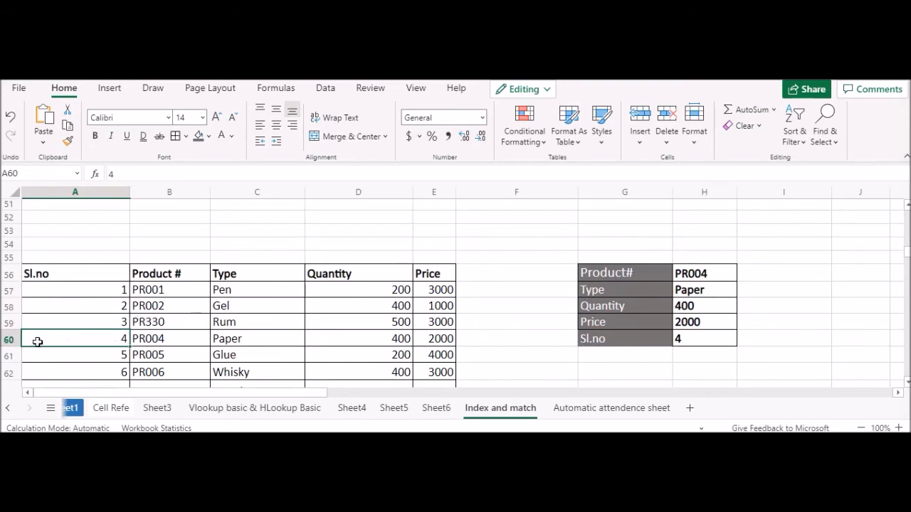
{"action": "left_click", "coordinate": [12, 340]}
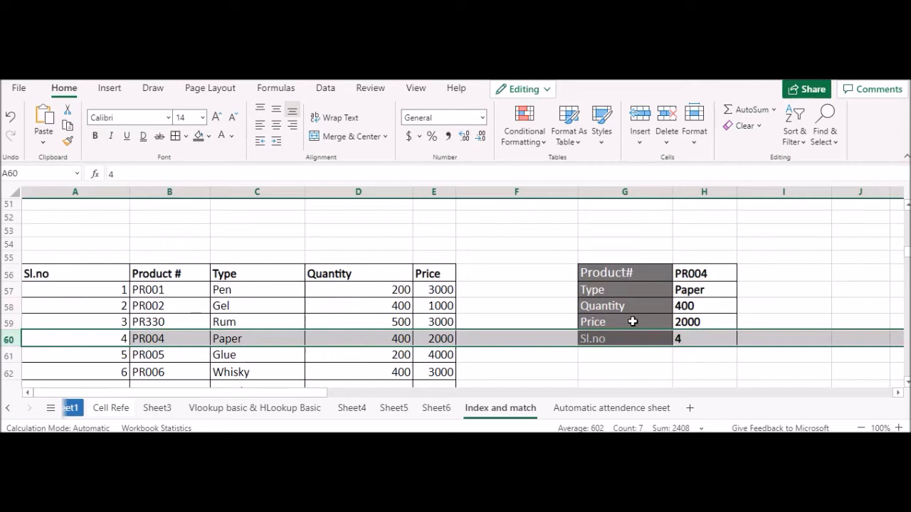
Step: Clear the contents and formatting of G63:G65 under the Match (which row) heading
{"action": "scroll", "coordinate": [634, 326], "scroll_direction": "down", "scroll_amount": 2}
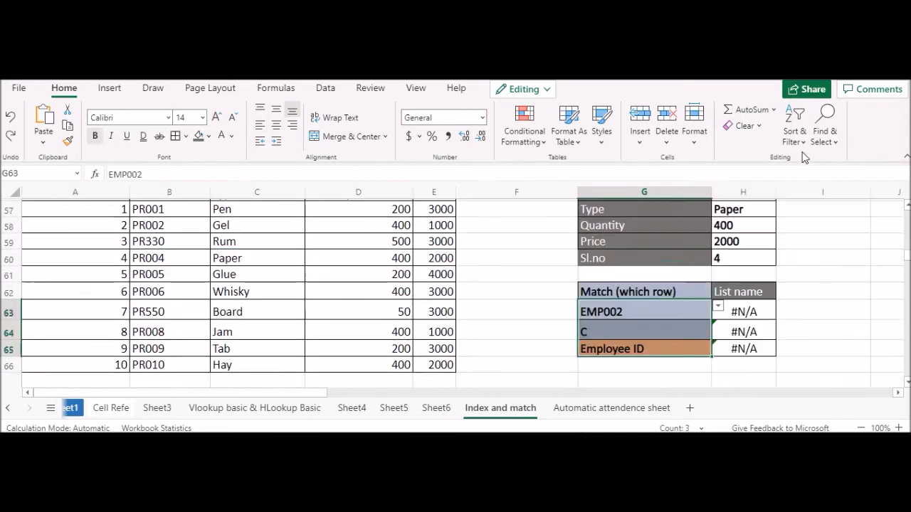
{"action": "left_click", "coordinate": [752, 128]}
{"action": "left_click", "coordinate": [760, 144]}
{"action": "left_click", "coordinate": [661, 315]}
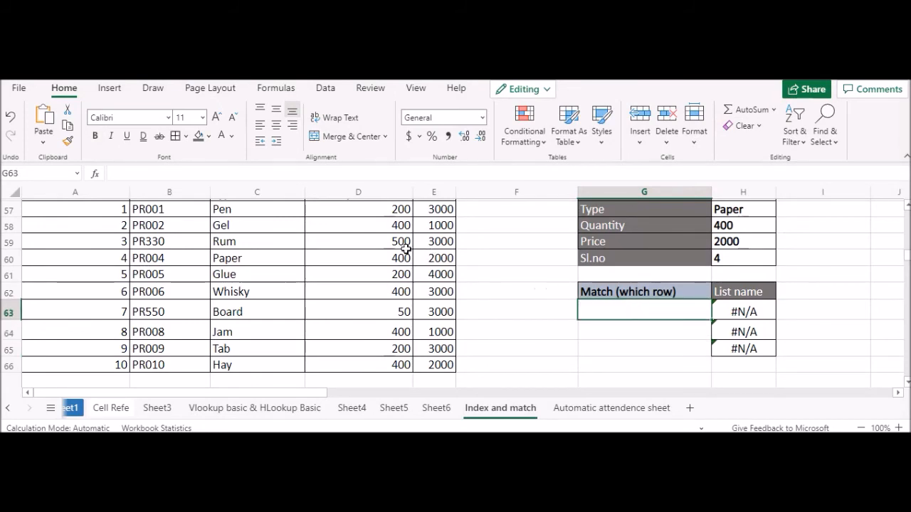
Step: Add a List data validation to G63 using the Product # values starting at B57 as the source
{"action": "scroll", "coordinate": [405, 247], "scroll_direction": "up", "scroll_amount": 2}
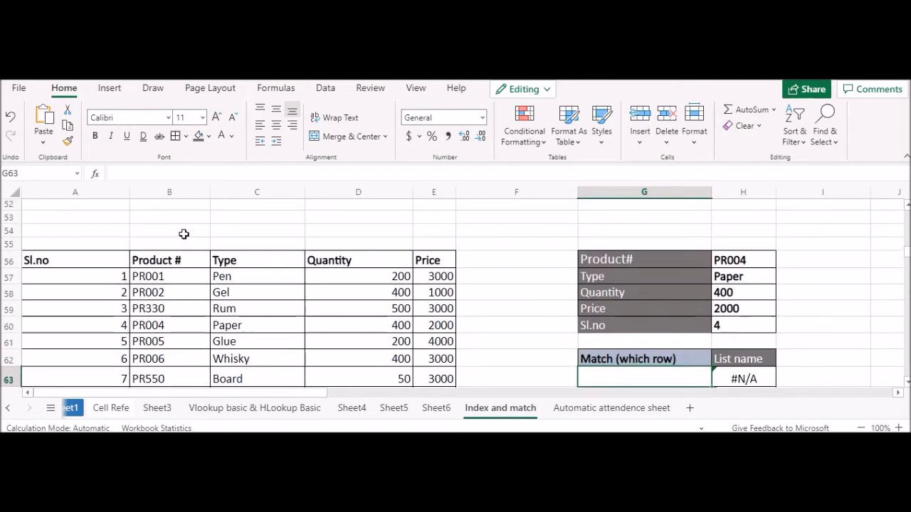
{"action": "left_click", "coordinate": [325, 89]}
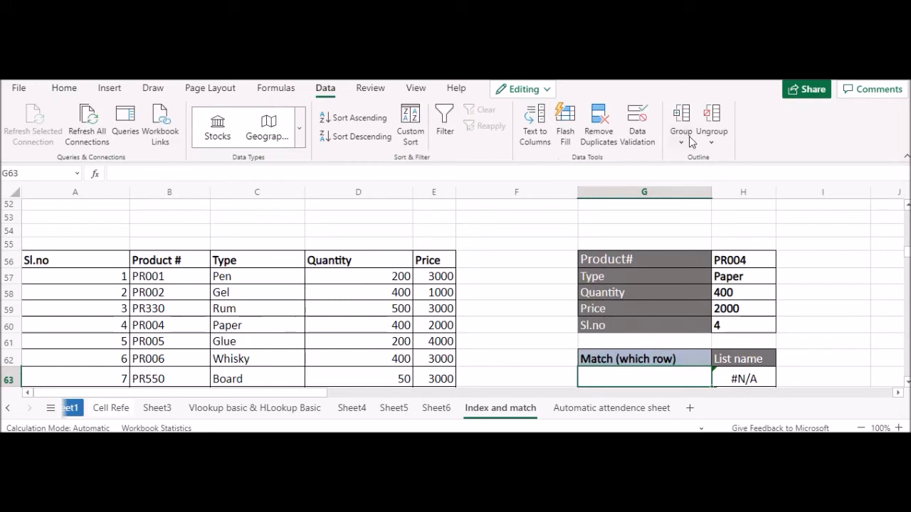
{"action": "left_click", "coordinate": [643, 135]}
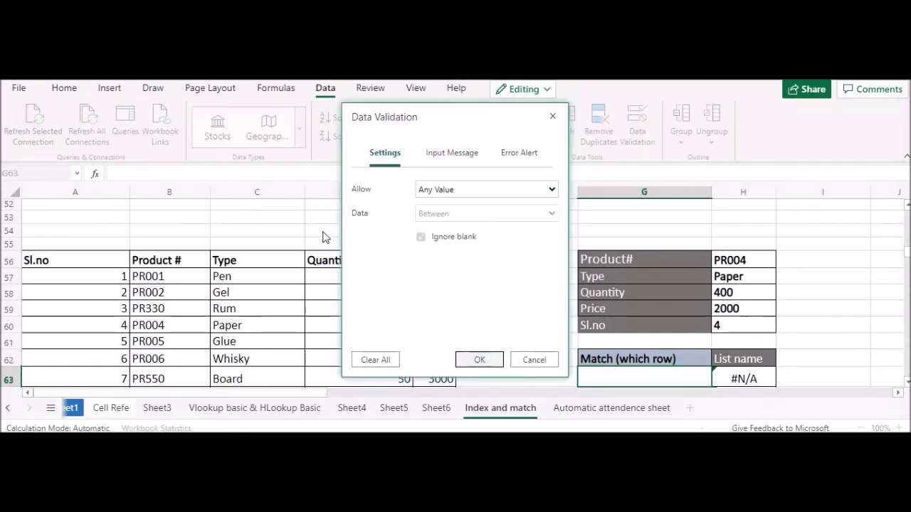
{"action": "left_click", "coordinate": [470, 190]}
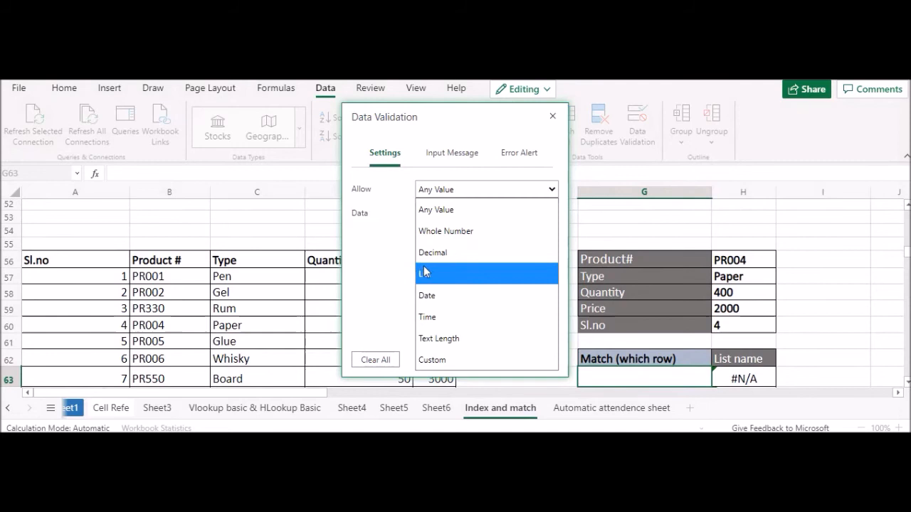
{"action": "left_click", "coordinate": [466, 267]}
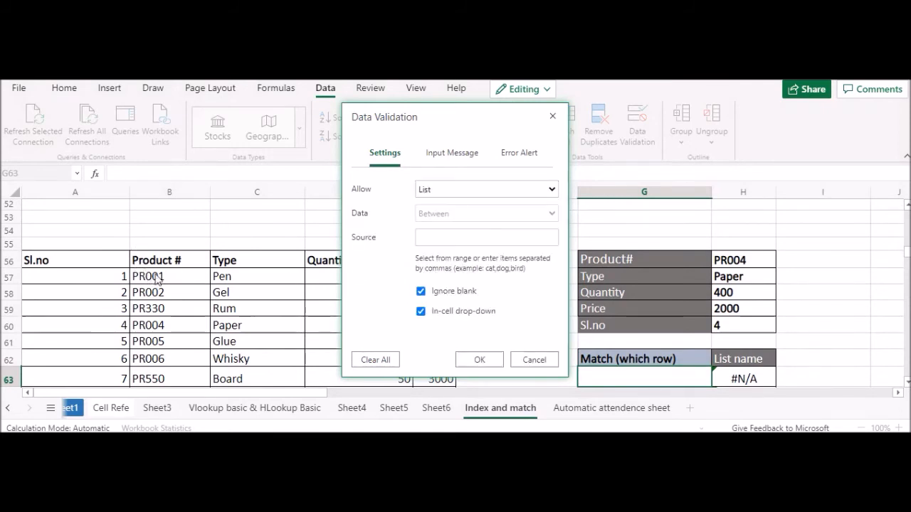
{"action": "left_click", "coordinate": [420, 240]}
{"action": "left_click", "coordinate": [170, 279]}
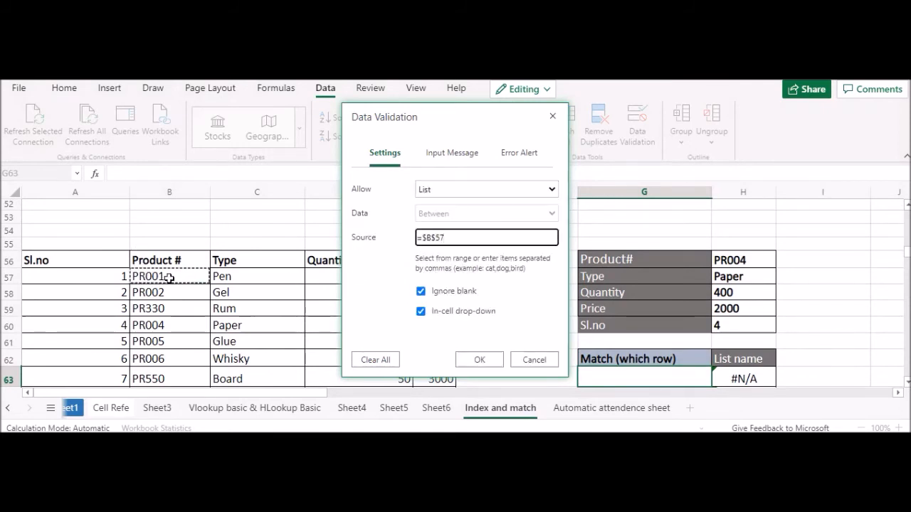
{"action": "key", "text": "shift+Down"}
{"action": "key", "text": "shift+Down"}
{"action": "key", "text": "shift+Down"}
{"action": "key", "text": "shift+Down"}
{"action": "key", "text": "shift+Down"}
{"action": "key", "text": "shift+Down"}
{"action": "key", "text": "shift+Down"}
{"action": "key", "text": "shift+Down"}
{"action": "key", "text": "shift+Down"}
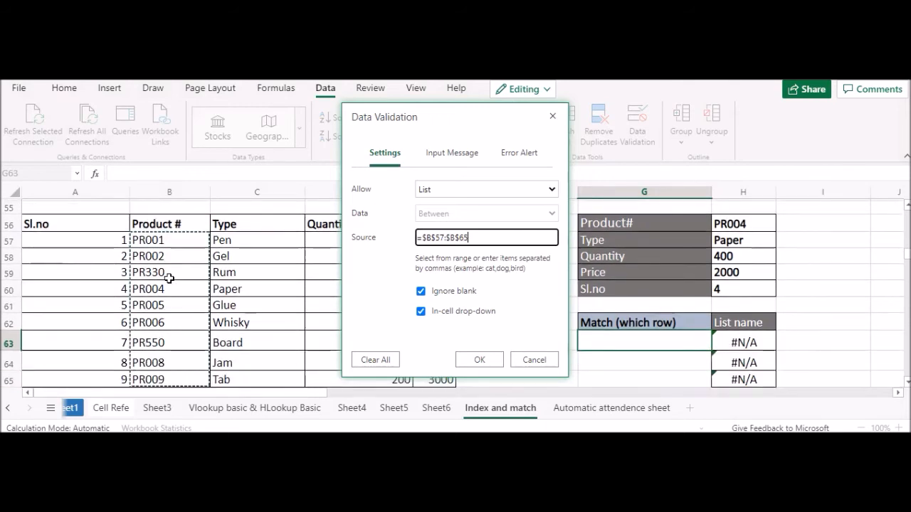
{"action": "key", "text": "Return"}
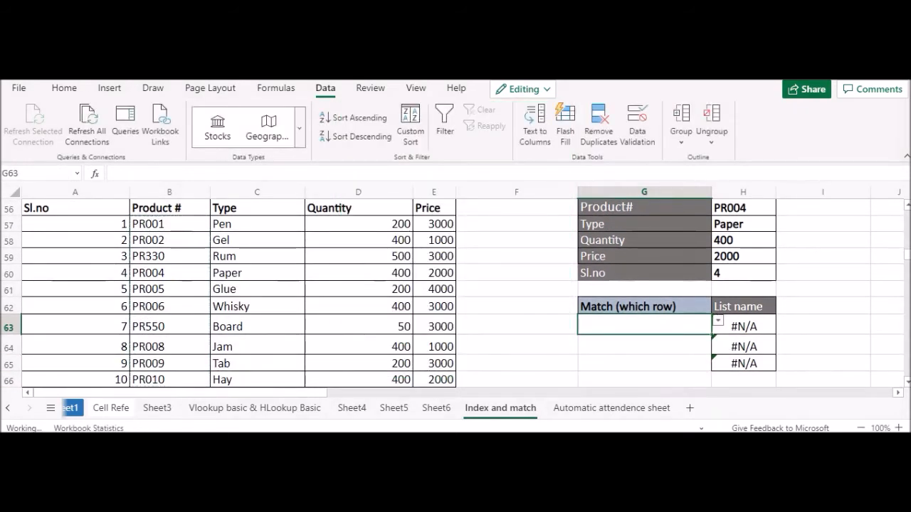
Step: Choose PR001 from the drop-down list in G63
{"action": "left_click", "coordinate": [717, 324]}
{"action": "mouse_move", "coordinate": [696, 325]}
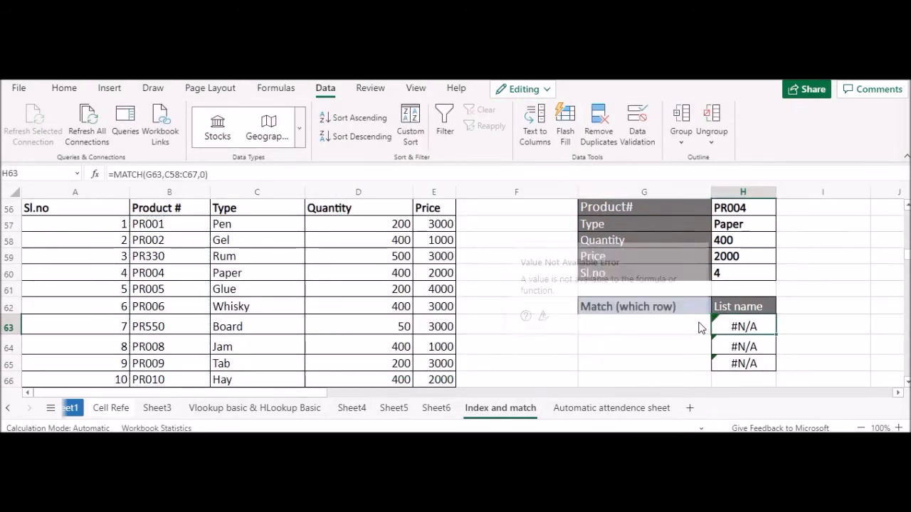
{"action": "left_click", "coordinate": [617, 340]}
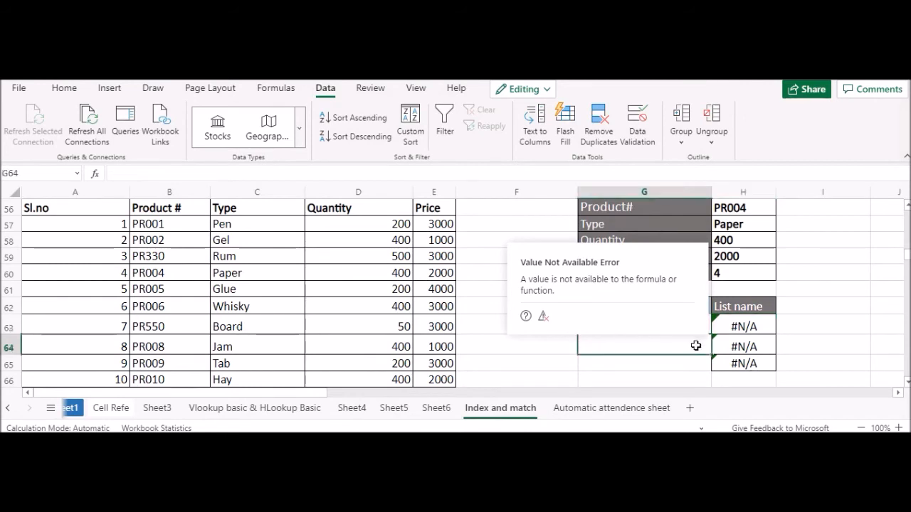
{"action": "left_click", "coordinate": [785, 333]}
{"action": "left_click", "coordinate": [642, 327]}
{"action": "left_click", "coordinate": [717, 321]}
{"action": "left_click", "coordinate": [617, 348]}
{"action": "left_click_drag", "start_coordinate": [617, 329], "coordinate": [620, 354]}
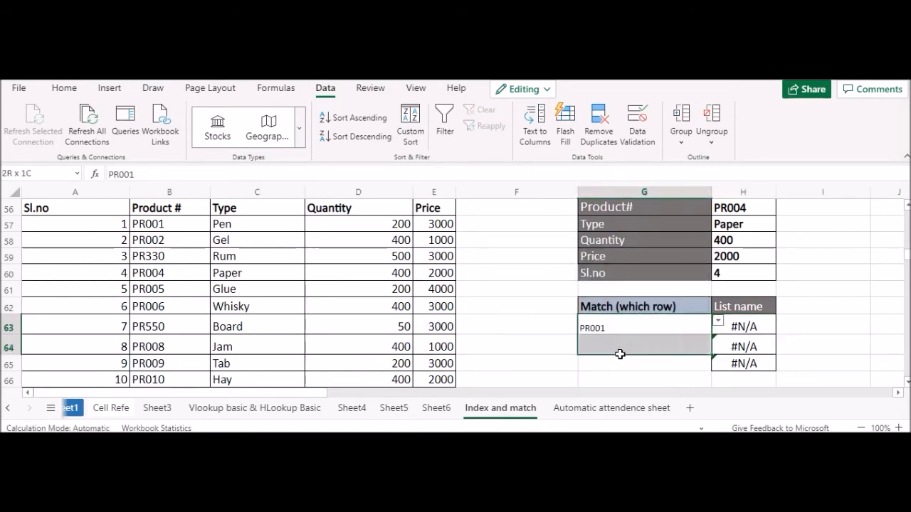
Step: Set the data validation of G64 under the Match (which row) heading to allow a List
{"action": "left_click", "coordinate": [639, 341]}
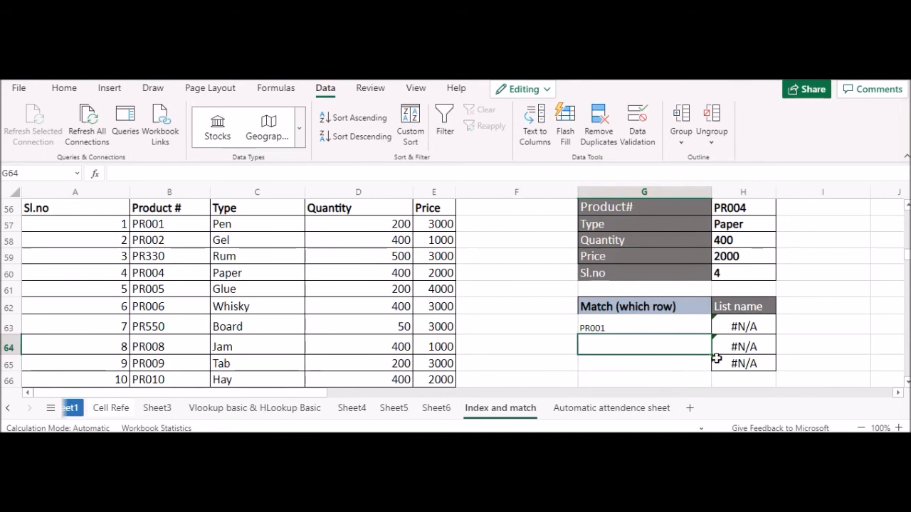
{"action": "scroll", "coordinate": [671, 346], "scroll_direction": "down", "scroll_amount": 2}
{"action": "scroll", "coordinate": [651, 329], "scroll_direction": "up", "scroll_amount": 2}
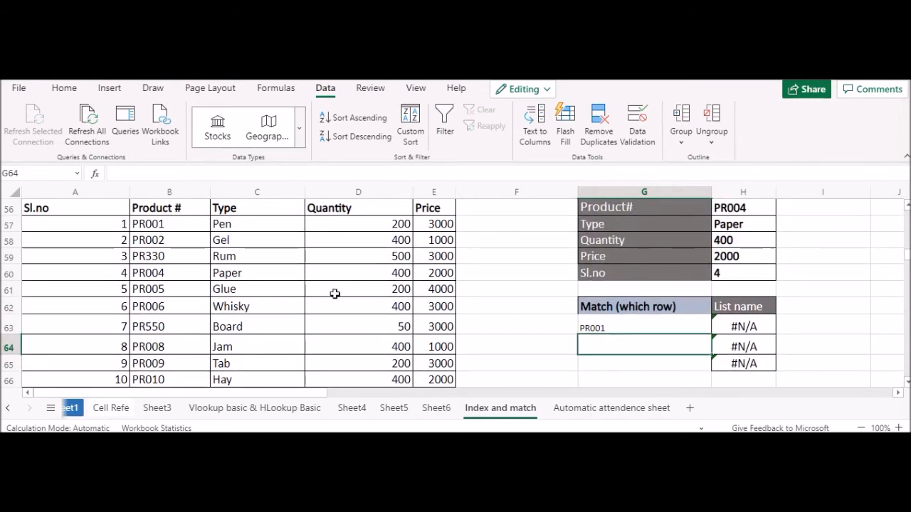
{"action": "scroll", "coordinate": [661, 326], "scroll_direction": "down", "scroll_amount": 2}
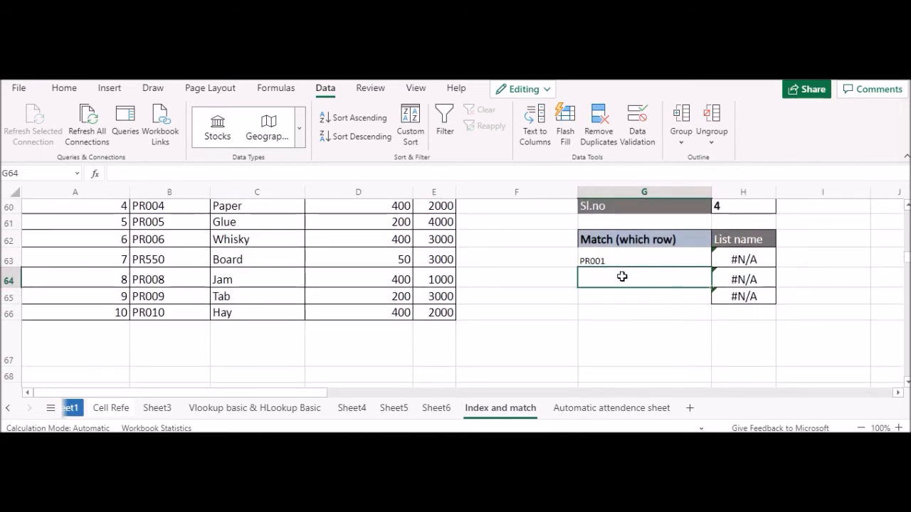
{"action": "scroll", "coordinate": [622, 276], "scroll_direction": "up", "scroll_amount": 2}
{"action": "scroll", "coordinate": [623, 245], "scroll_direction": "down", "scroll_amount": 2}
{"action": "scroll", "coordinate": [610, 271], "scroll_direction": "up", "scroll_amount": 2}
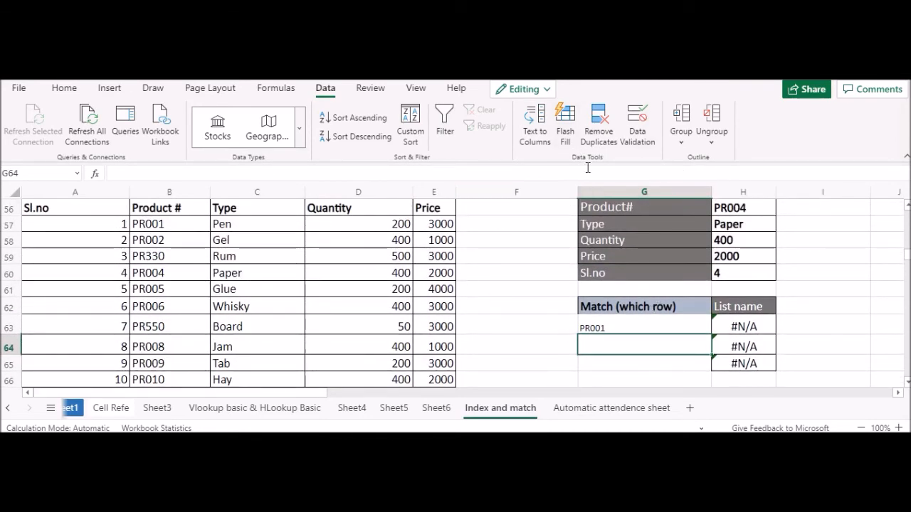
{"action": "left_click", "coordinate": [623, 143]}
{"action": "left_click", "coordinate": [451, 191]}
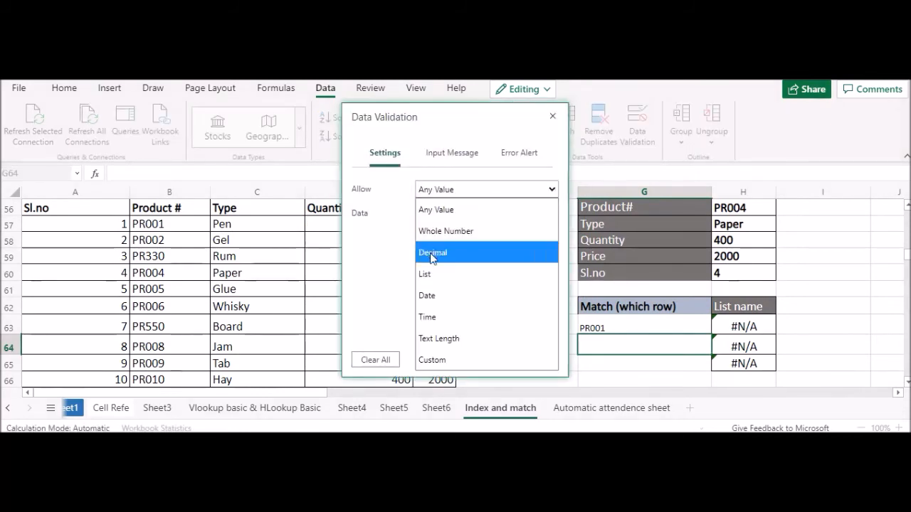
{"action": "left_click", "coordinate": [427, 275]}
Step: Use the Type values in C57:C66 as G64's list source, apply the validation, and choose Pen from its drop-down list
{"action": "left_click", "coordinate": [454, 237]}
{"action": "left_click", "coordinate": [265, 227]}
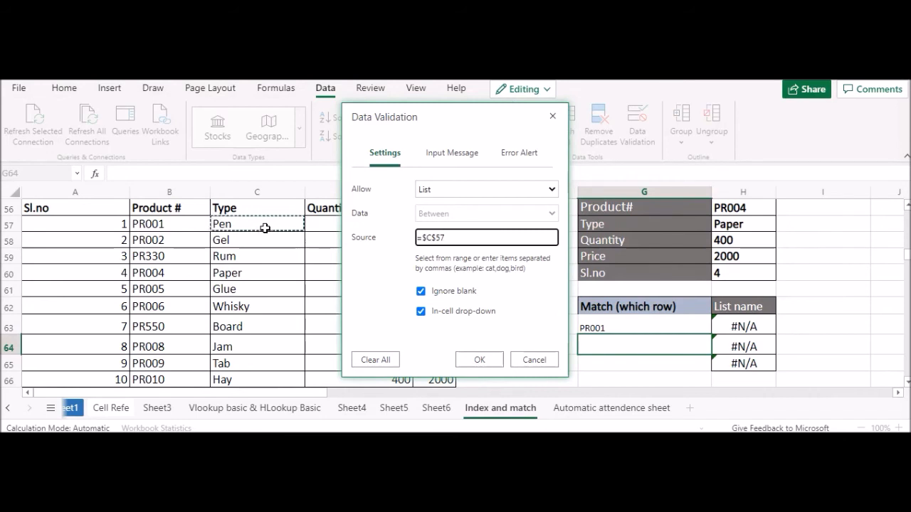
{"action": "key", "text": "shift+Down"}
{"action": "key", "text": "shift+Down"}
{"action": "key", "text": "shift+Down"}
{"action": "key", "text": "shift+Down"}
{"action": "key", "text": "shift+Down"}
{"action": "key", "text": "shift+Down"}
{"action": "key", "text": "shift+Down"}
{"action": "key", "text": "shift+Down"}
{"action": "scroll", "coordinate": [265, 228], "scroll_direction": "down", "scroll_amount": 1}
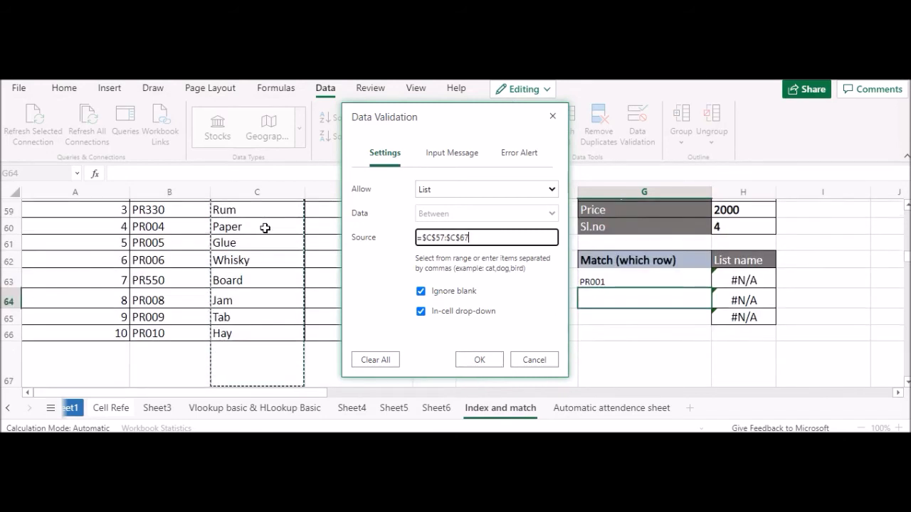
{"action": "key", "text": "shift+Down"}
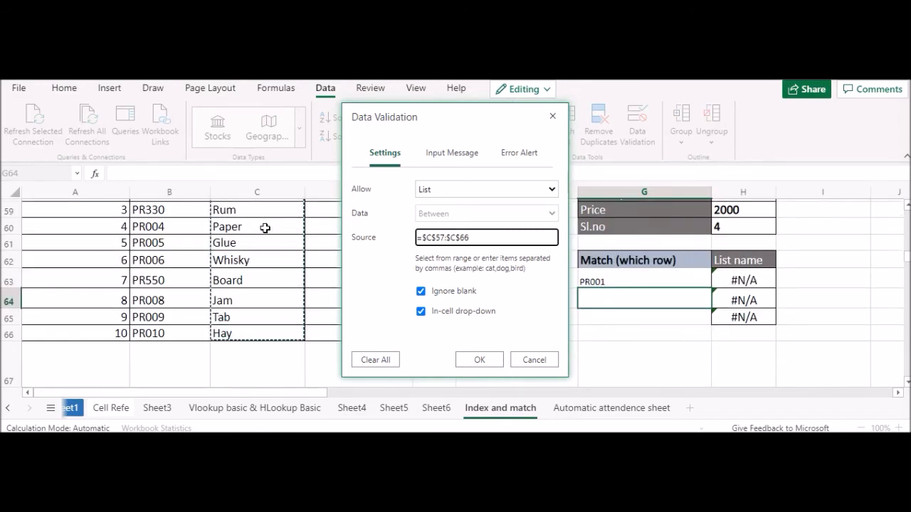
{"action": "scroll", "coordinate": [265, 228], "scroll_direction": "up", "scroll_amount": 1}
{"action": "key", "text": "Return"}
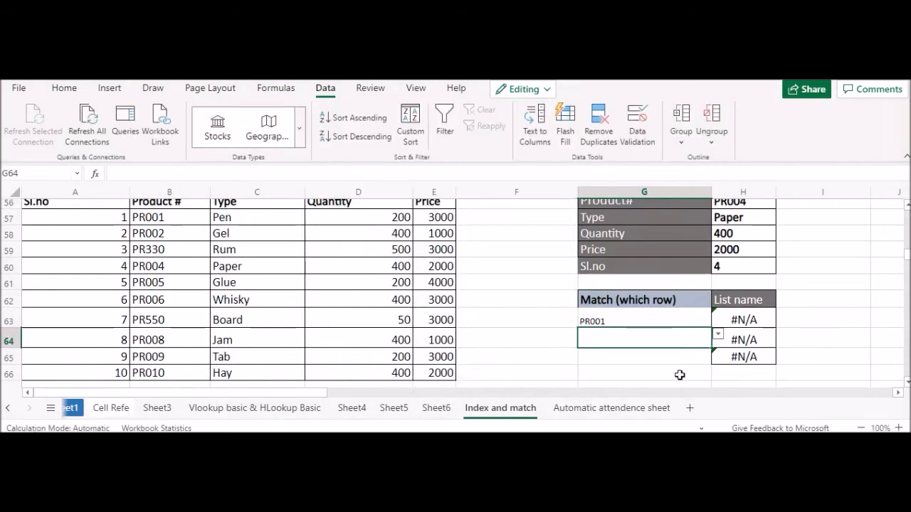
{"action": "left_click", "coordinate": [718, 335]}
{"action": "left_click", "coordinate": [683, 358]}
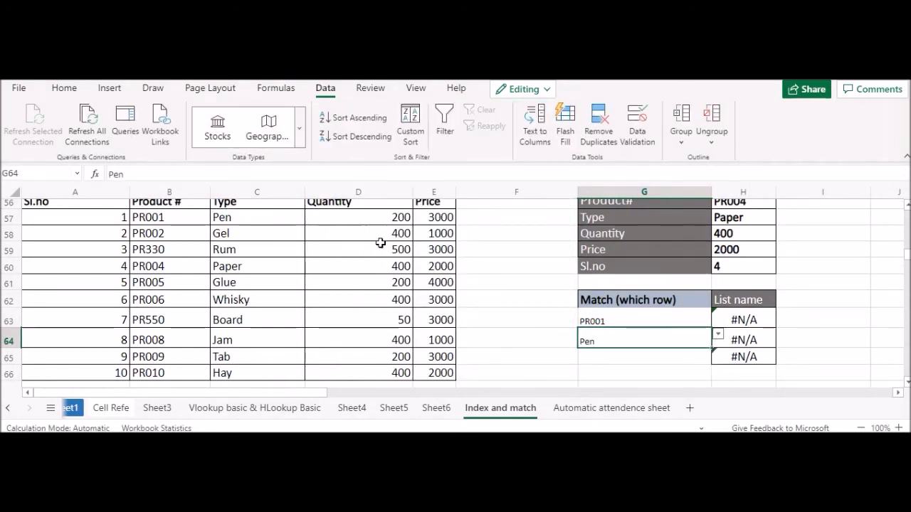
Step: Add a List data validation to G65 using the product table headers A56:E56 as the source
{"action": "left_click", "coordinate": [590, 359]}
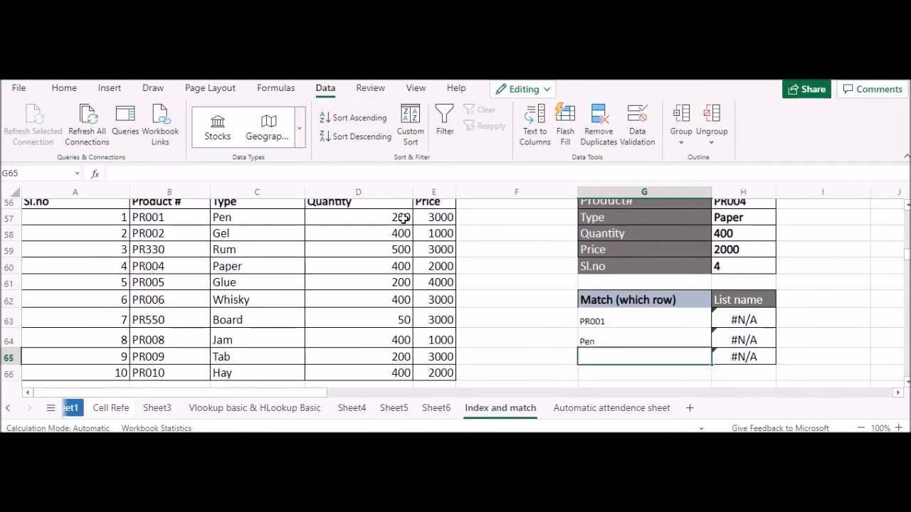
{"action": "scroll", "coordinate": [125, 224], "scroll_direction": "up", "scroll_amount": 2}
{"action": "left_click_drag", "start_coordinate": [100, 268], "coordinate": [420, 268]}
{"action": "scroll", "coordinate": [541, 314], "scroll_direction": "down", "scroll_amount": 2}
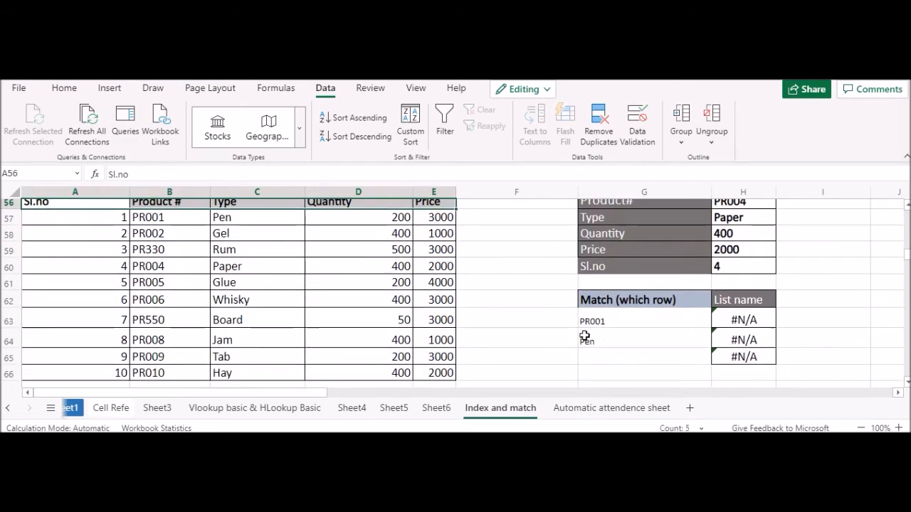
{"action": "left_click", "coordinate": [597, 360]}
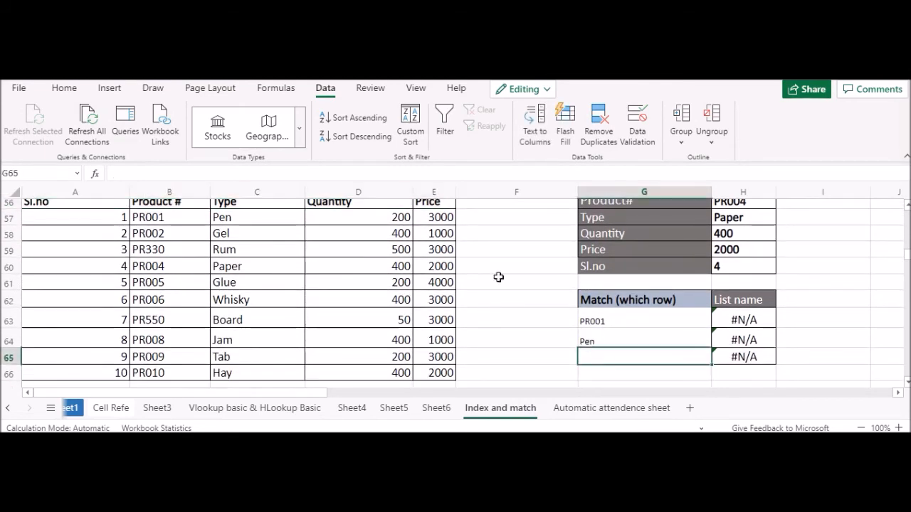
{"action": "left_click", "coordinate": [634, 139]}
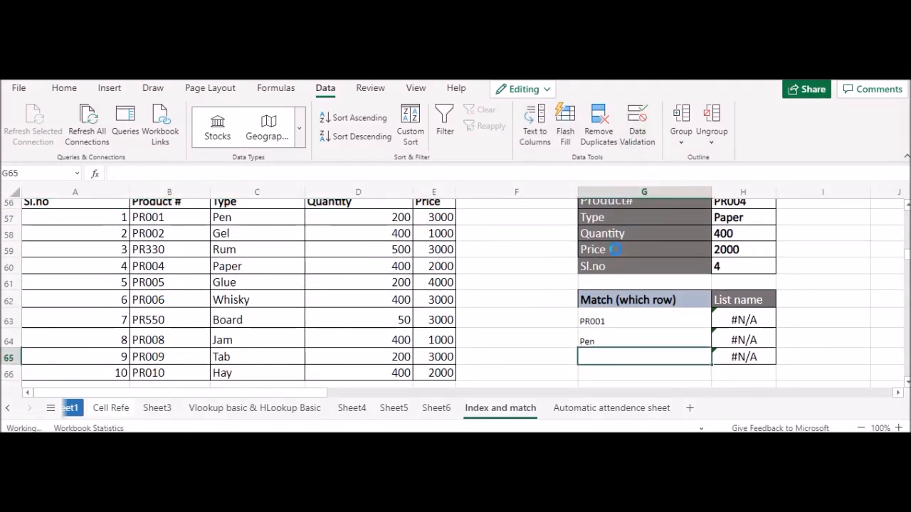
{"action": "left_click", "coordinate": [475, 194]}
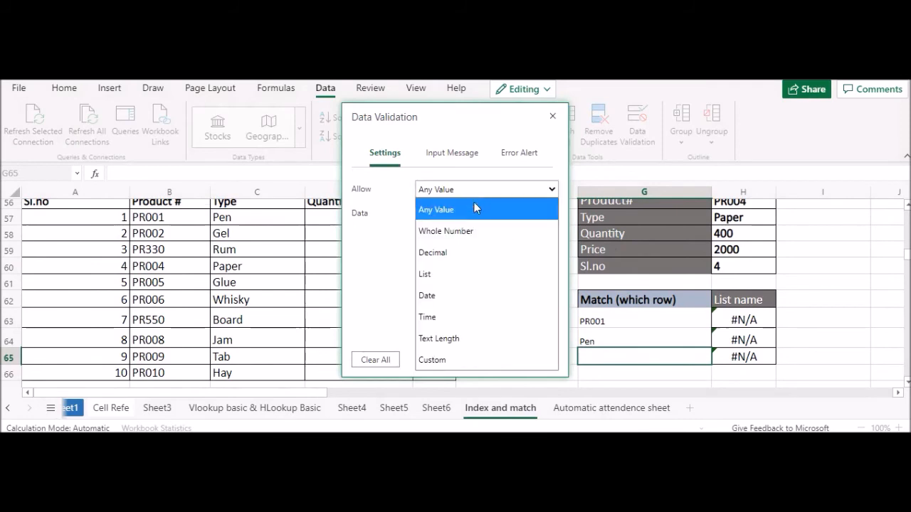
{"action": "left_click", "coordinate": [448, 274]}
{"action": "left_click", "coordinate": [458, 237]}
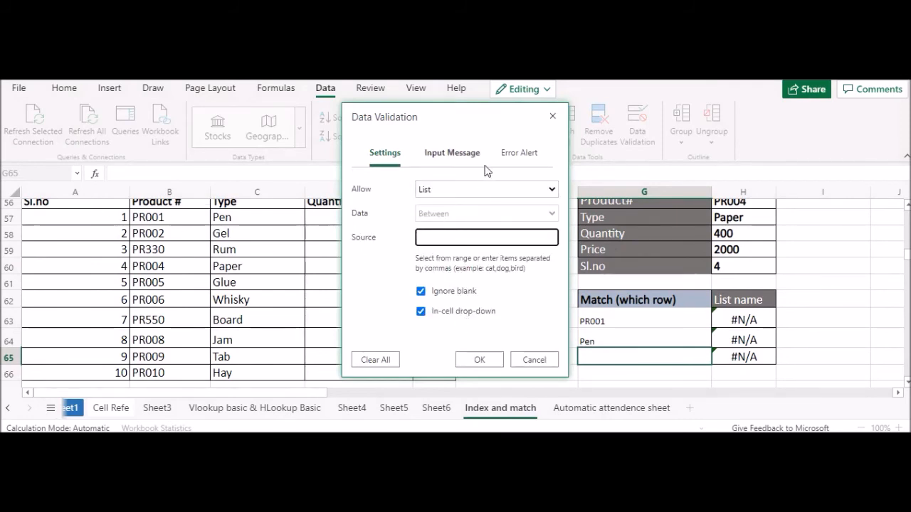
{"action": "left_click_drag", "start_coordinate": [484, 121], "coordinate": [663, 133]}
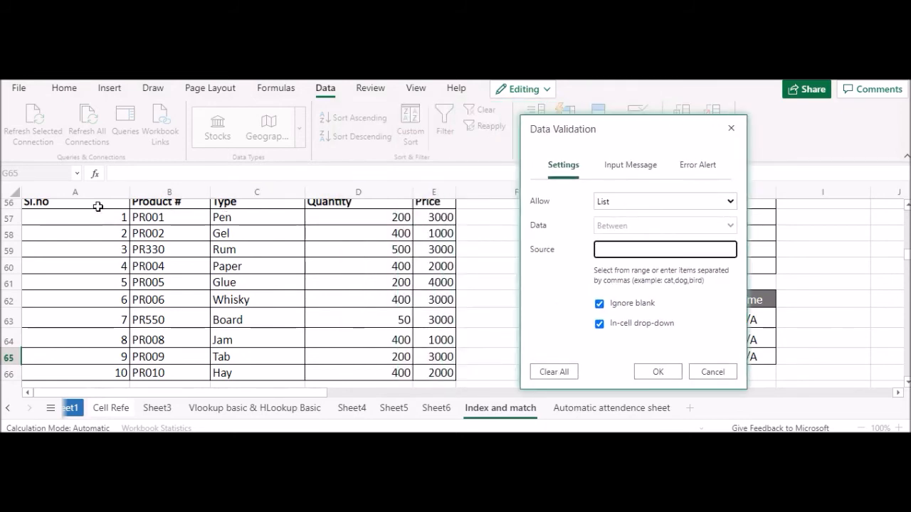
{"action": "scroll", "coordinate": [107, 225], "scroll_direction": "up", "scroll_amount": 2}
{"action": "left_click_drag", "start_coordinate": [95, 267], "coordinate": [433, 268]}
{"action": "left_click", "coordinate": [656, 371]}
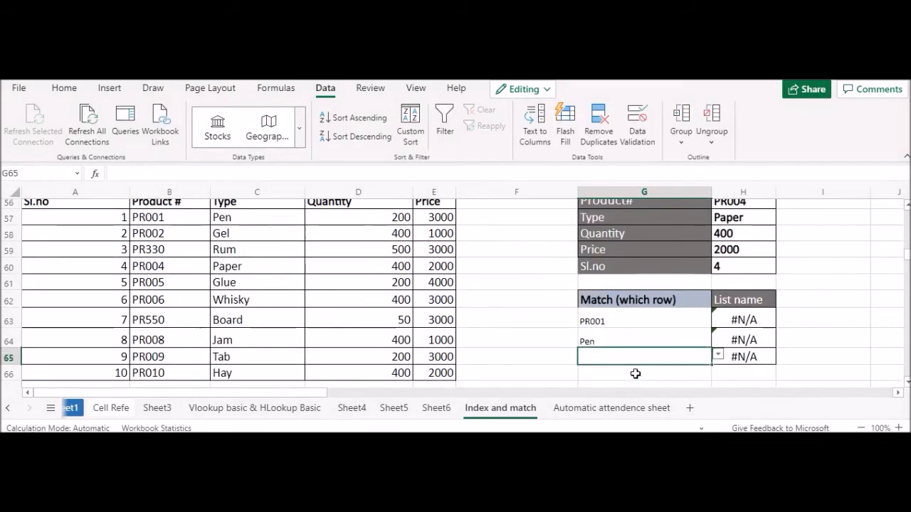
Step: Format G63:G65 with a dark grey fill and white 14-point text, and choose Sl.no in G65
{"action": "left_click_drag", "start_coordinate": [624, 325], "coordinate": [627, 353]}
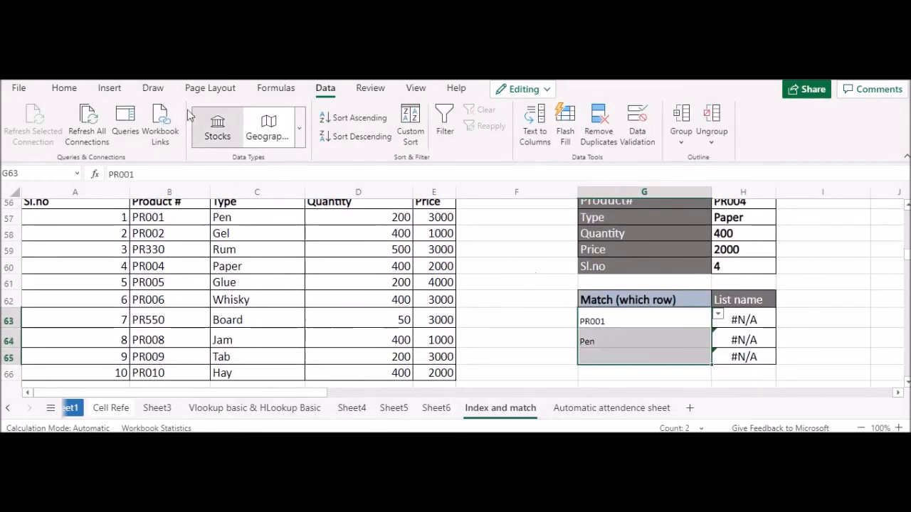
{"action": "left_click", "coordinate": [64, 88]}
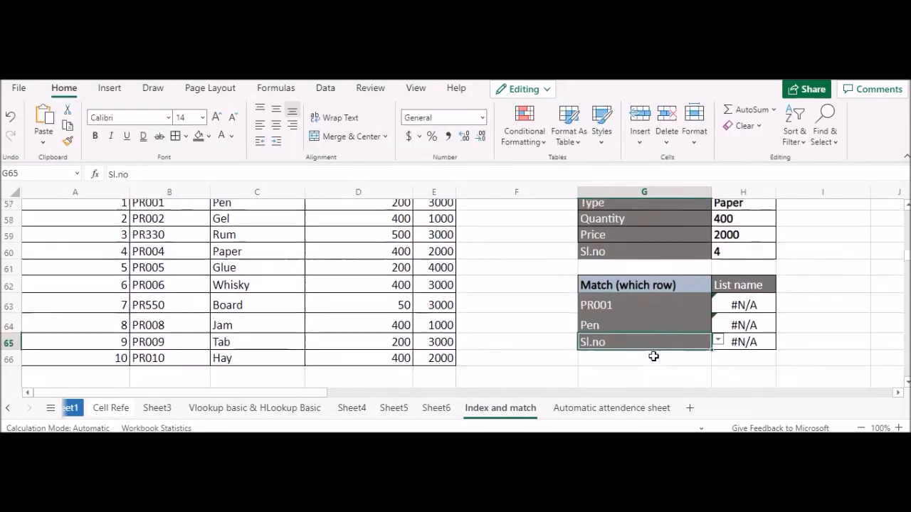
Step: Delete the old MATCH formulas from H63:H65 under the List name heading
{"action": "scroll", "coordinate": [653, 356], "scroll_direction": "down", "scroll_amount": 1}
{"action": "left_click_drag", "start_coordinate": [744, 254], "coordinate": [744, 288]}
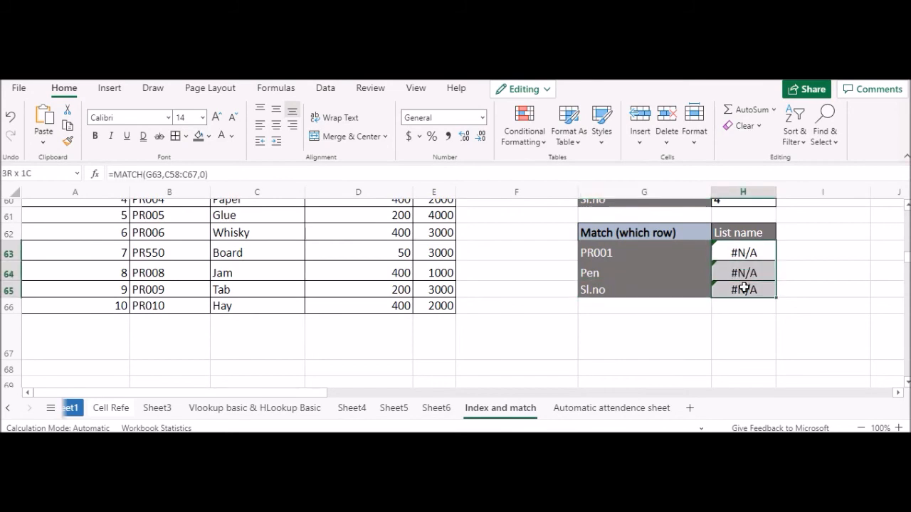
{"action": "key", "text": "Delete"}
{"action": "left_click", "coordinate": [744, 328]}
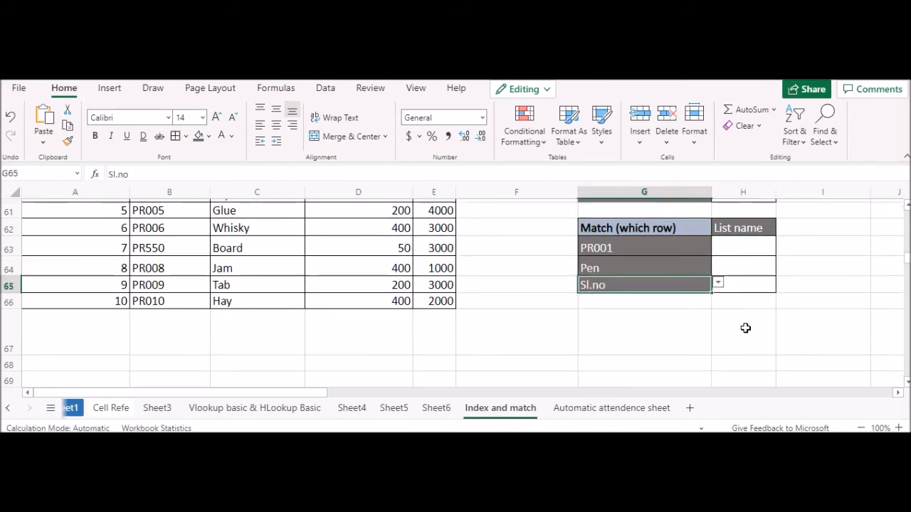
Step: Enter =MATCH(G63,B57:B66,0) in H63 to find the row position of the chosen product number
{"action": "left_click", "coordinate": [747, 251]}
{"action": "scroll", "coordinate": [751, 253], "scroll_direction": "up", "scroll_amount": 3}
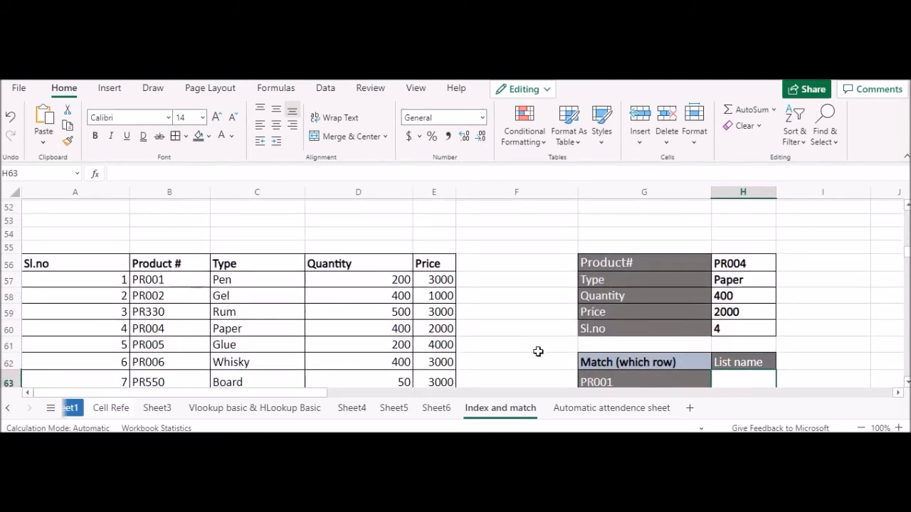
{"action": "scroll", "coordinate": [633, 348], "scroll_direction": "down", "scroll_amount": 2}
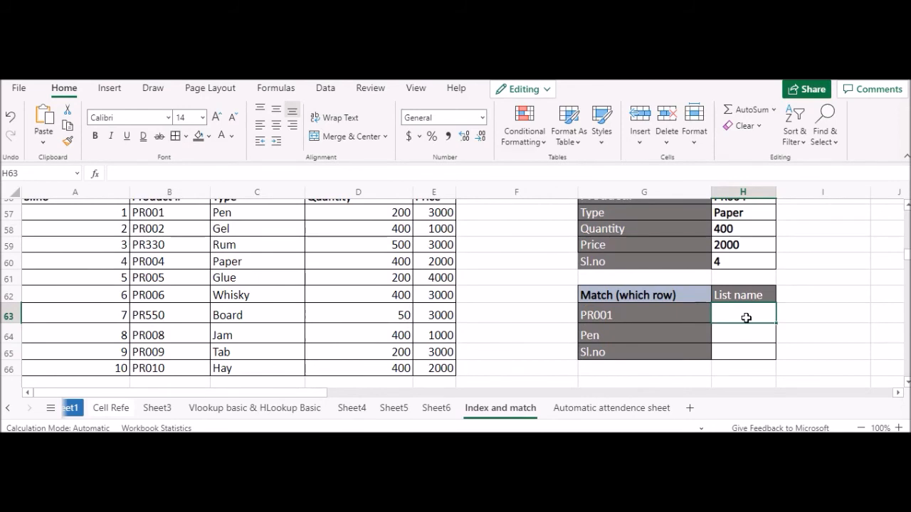
{"action": "type", "text": "=matc"}
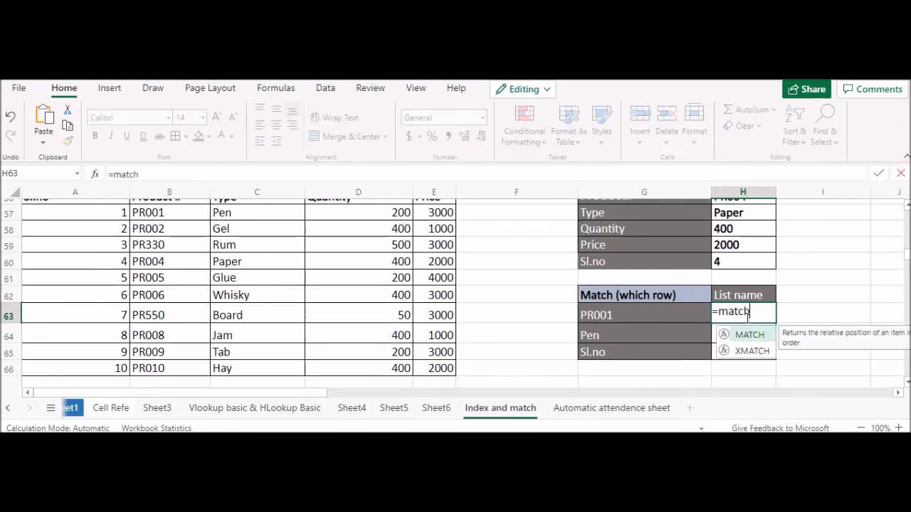
{"action": "type", "text": "h"}
{"action": "double_click", "coordinate": [750, 333]}
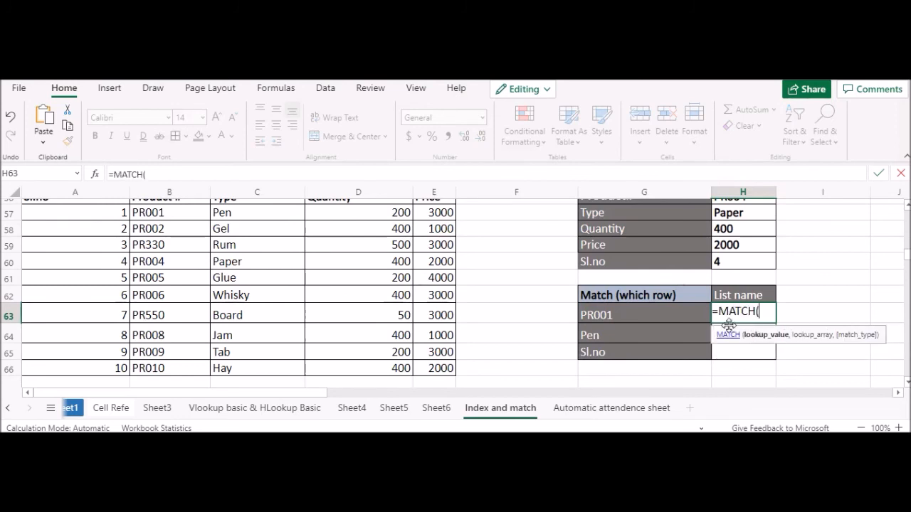
{"action": "left_click", "coordinate": [620, 319]}
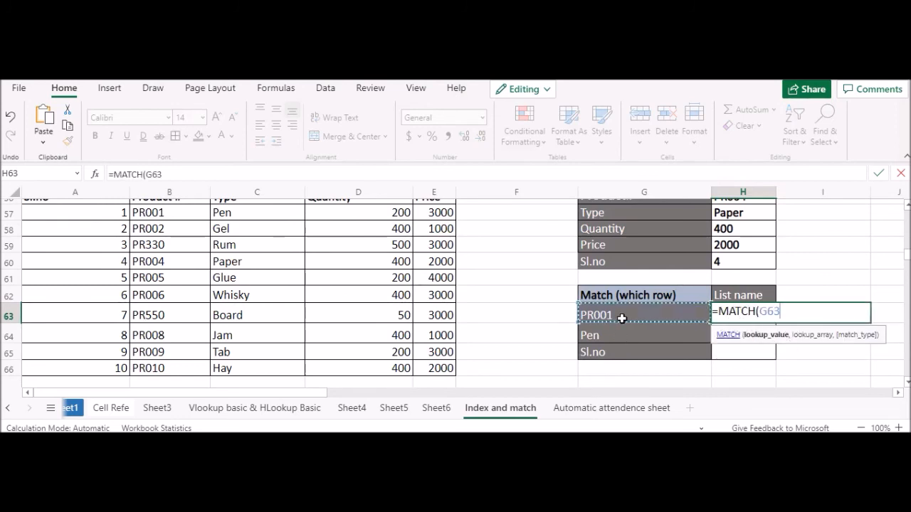
{"action": "type", "text": ","}
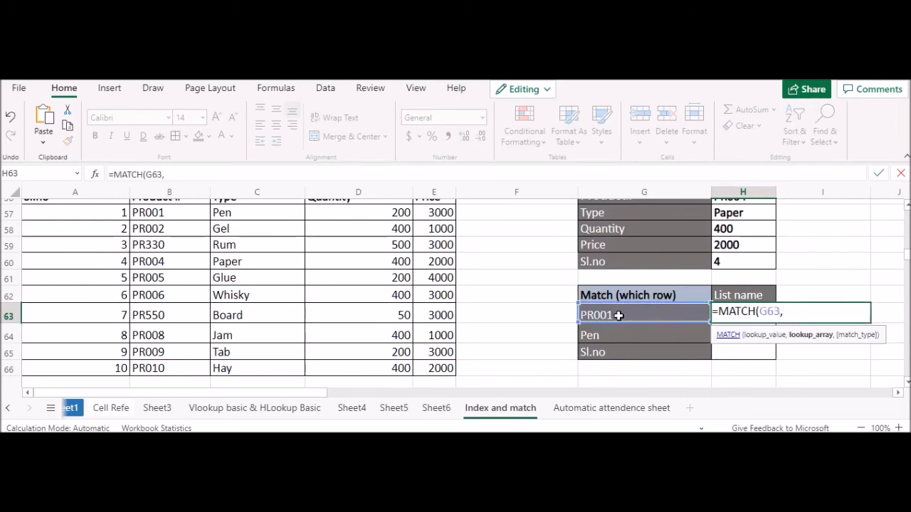
{"action": "scroll", "coordinate": [241, 258], "scroll_direction": "up", "scroll_amount": 2}
{"action": "left_click_drag", "start_coordinate": [164, 279], "coordinate": [169, 379]}
{"action": "scroll", "coordinate": [638, 328], "scroll_direction": "down", "scroll_amount": 1}
{"action": "scroll", "coordinate": [638, 328], "scroll_direction": "up", "scroll_amount": 1}
{"action": "type", "text": ",0)"}
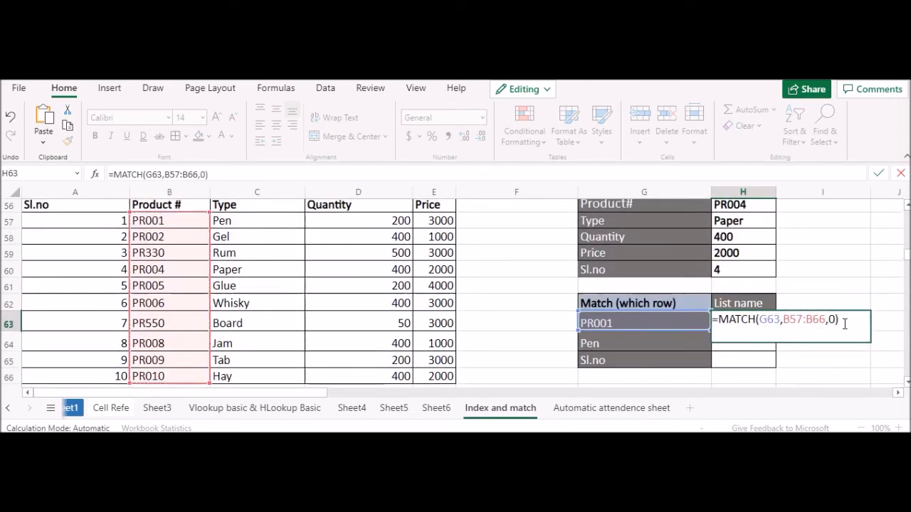
{"action": "key", "text": "Return"}
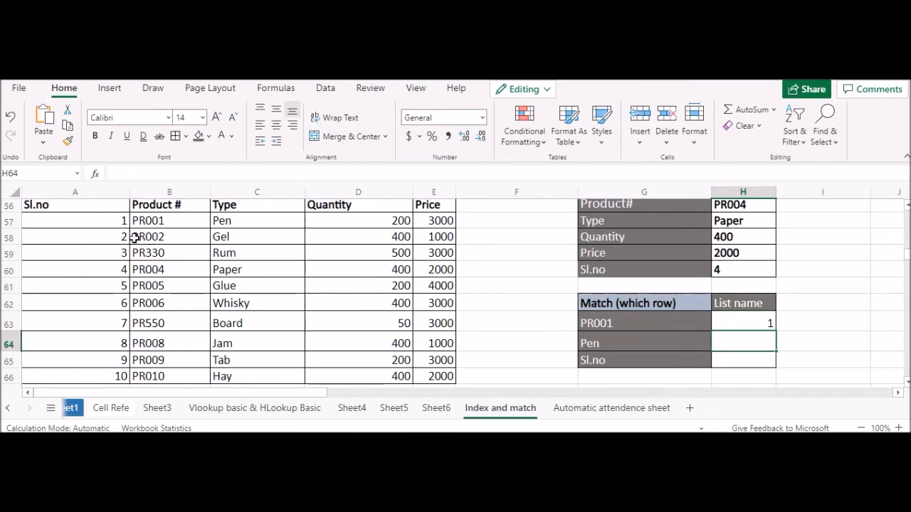
Step: Change the product number in G63 to PR004 and compare the match result with its row in the product table
{"action": "left_click", "coordinate": [25, 219]}
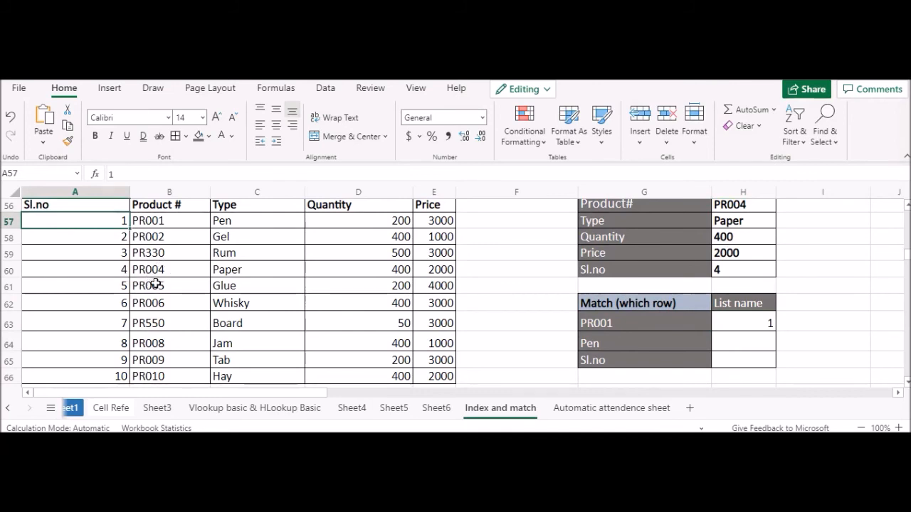
{"action": "left_click", "coordinate": [639, 327]}
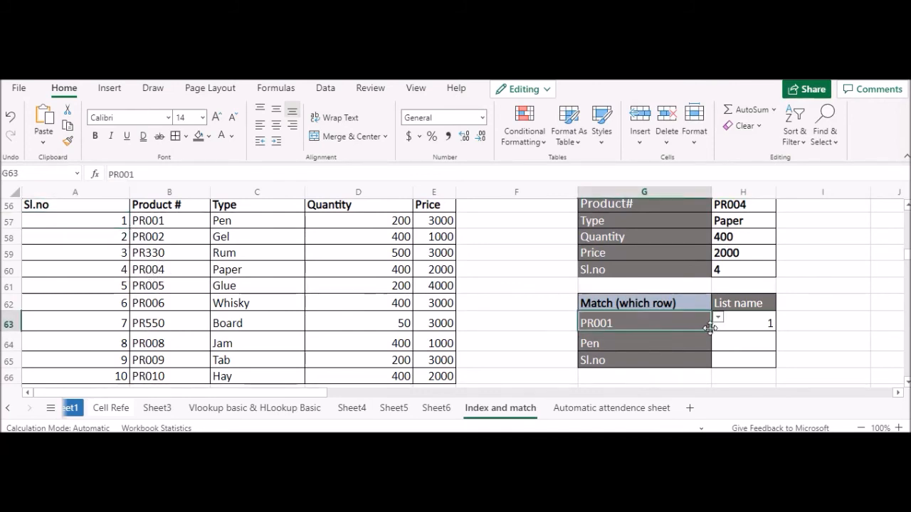
{"action": "double_click", "coordinate": [641, 325]}
{"action": "key", "text": "BackSpace"}
{"action": "type", "text": "4"}
{"action": "key", "text": "Return"}
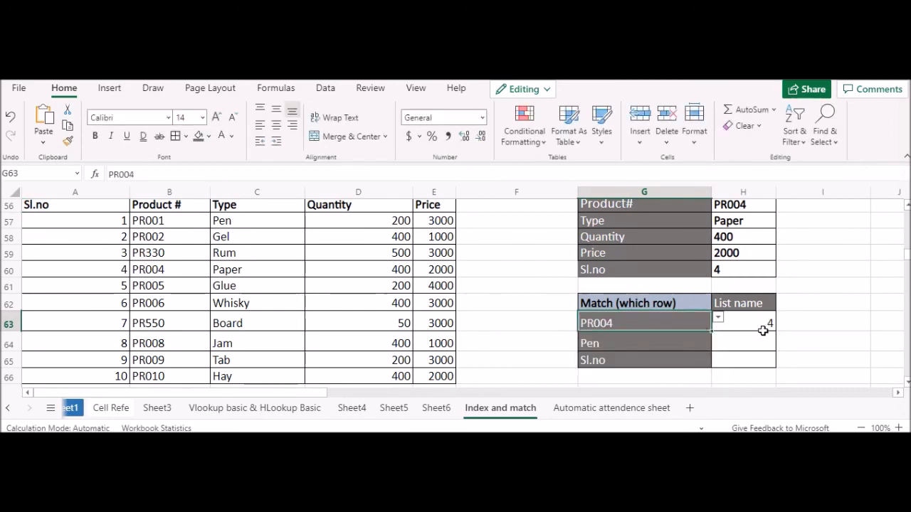
{"action": "left_click", "coordinate": [155, 272]}
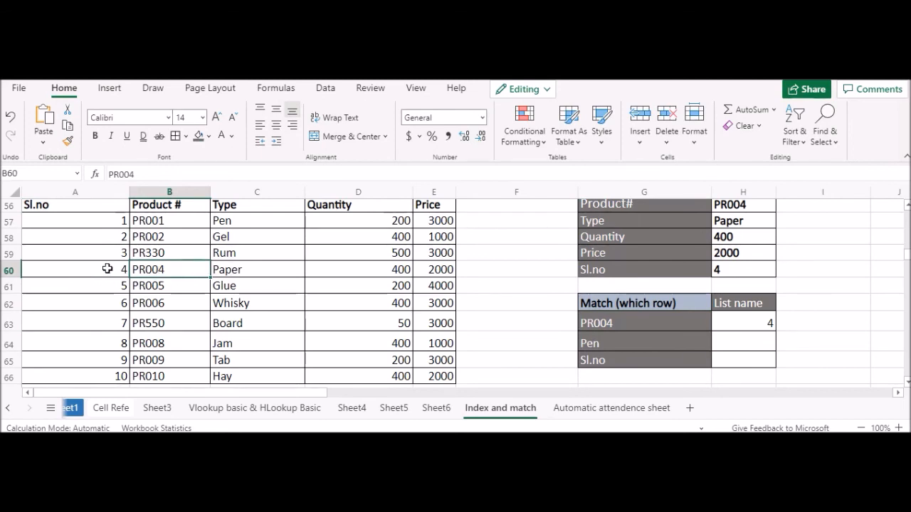
Step: Enter =MATCH(G64,C57:C66,0) in H64 to find the row position of the chosen type
{"action": "left_click", "coordinate": [743, 343]}
{"action": "type", "text": "=MATCH("}
{"action": "left_click", "coordinate": [648, 351]}
{"action": "type", "text": ","}
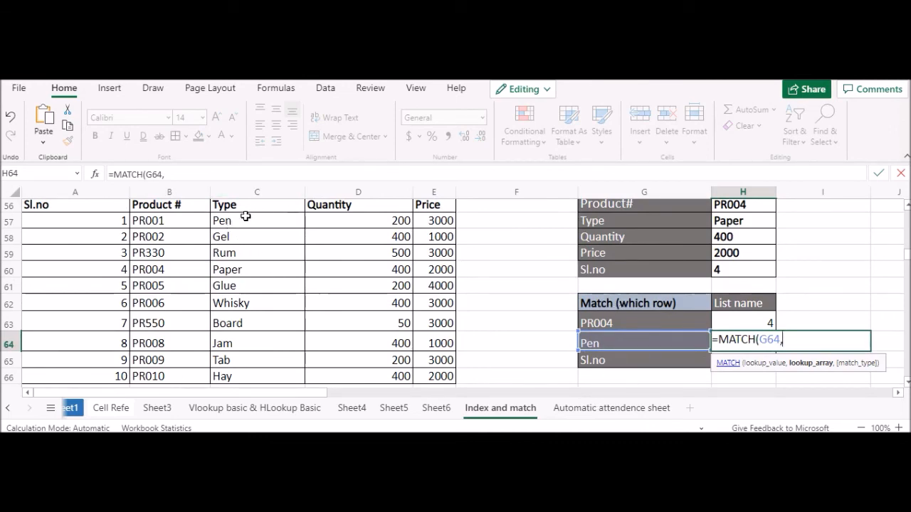
{"action": "scroll", "coordinate": [114, 313], "scroll_direction": "down", "scroll_amount": 2}
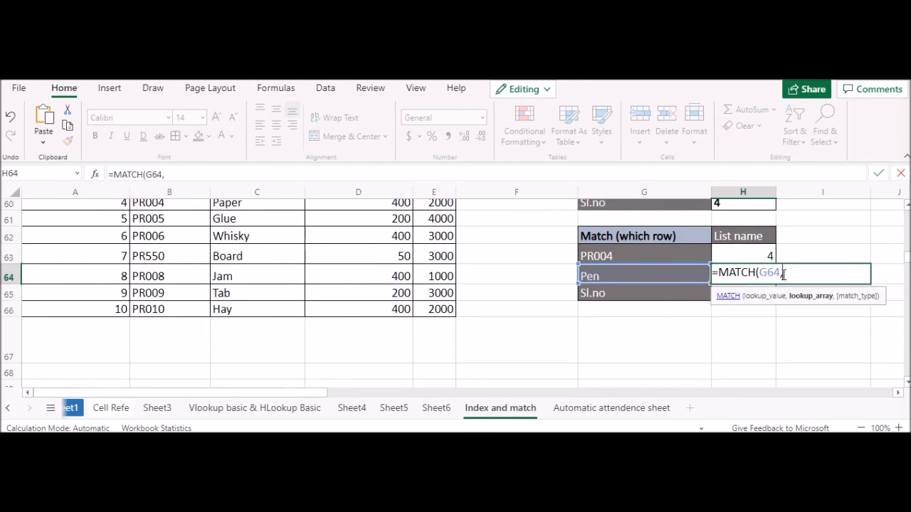
{"action": "type", "text": "C57:C66"}
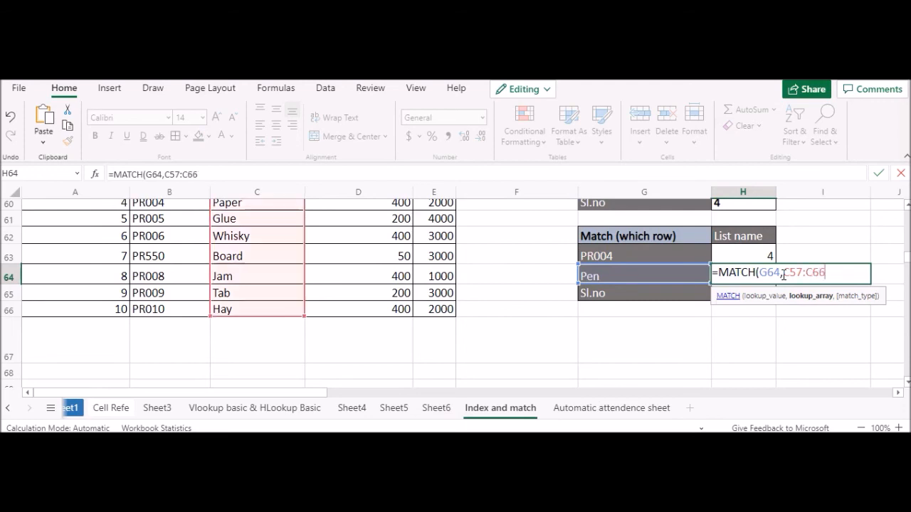
{"action": "type", "text": ",0)"}
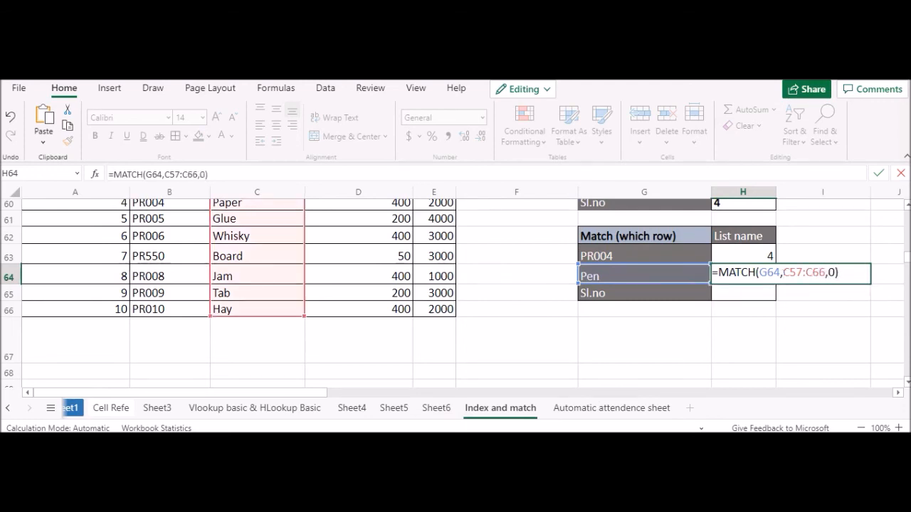
{"action": "key", "text": "Return"}
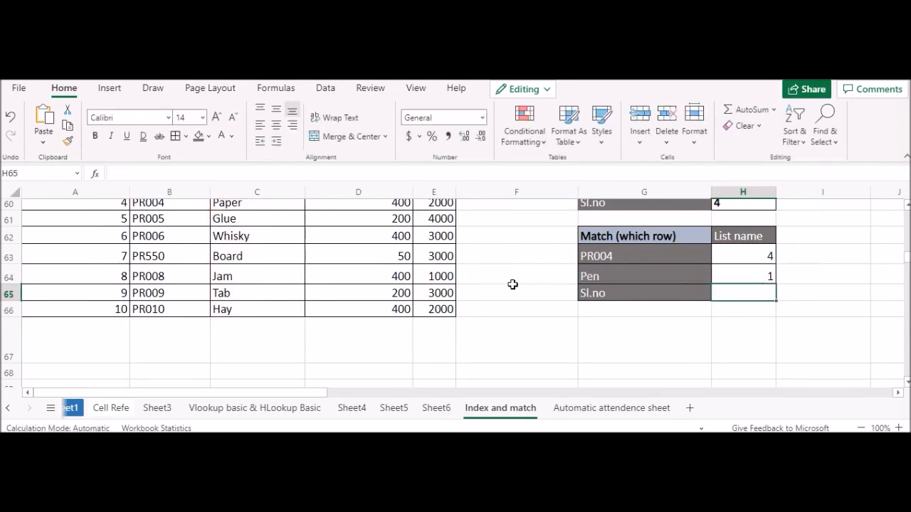
Step: Start a MATCH formula in H65 beside the column heading choice
{"action": "scroll", "coordinate": [513, 284], "scroll_direction": "up", "scroll_amount": 2}
{"action": "type", "text": "="}
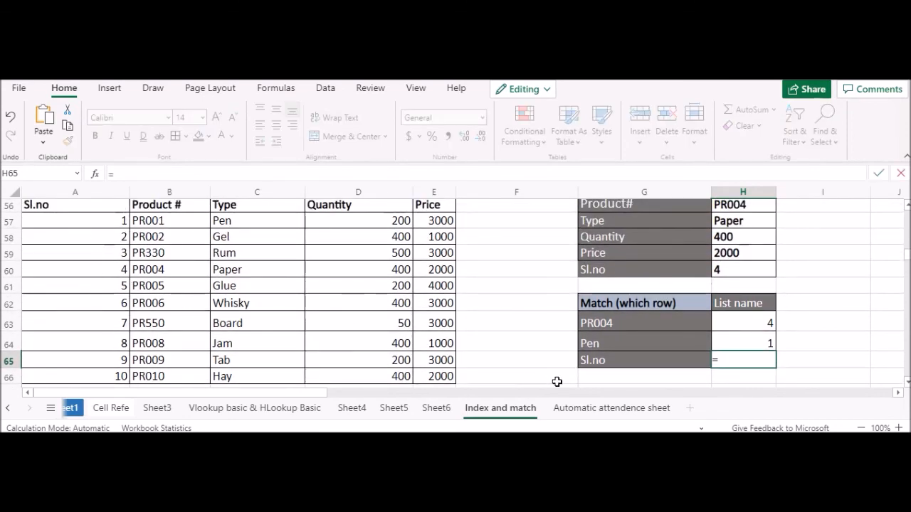
{"action": "type", "text": "match"}
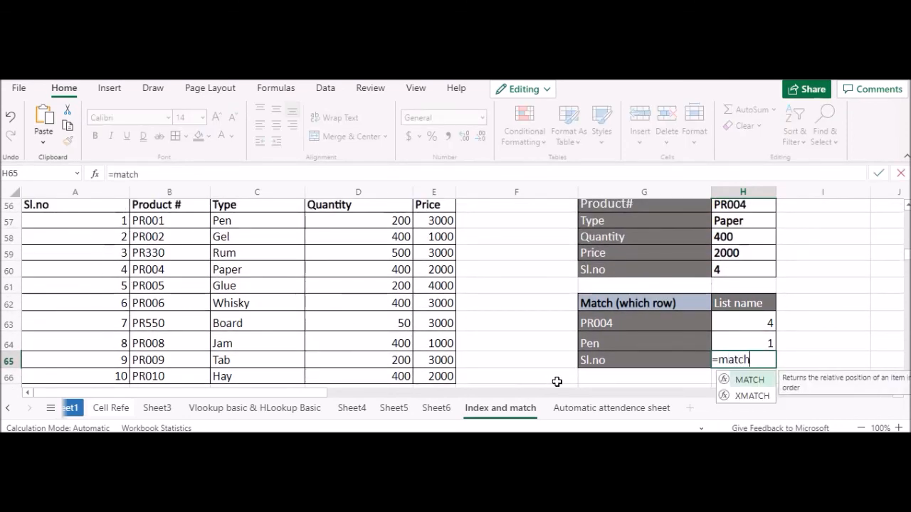
{"action": "double_click", "coordinate": [744, 384]}
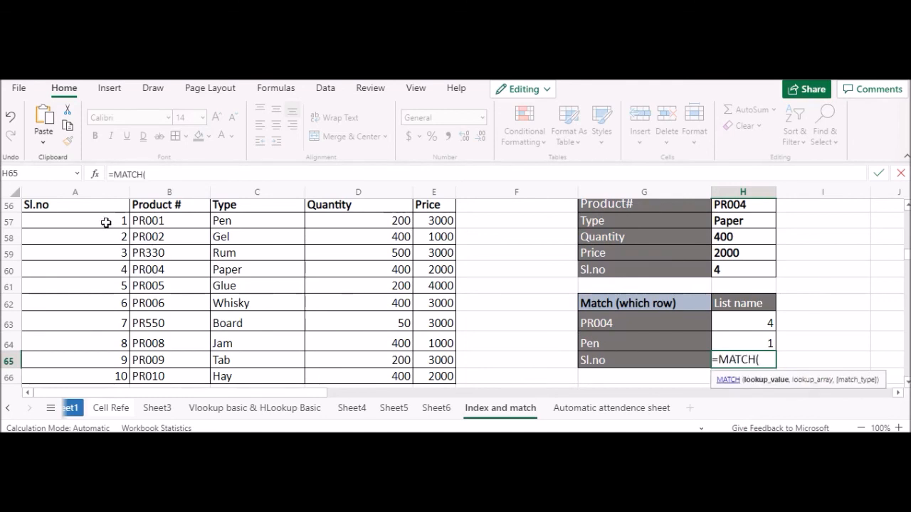
{"action": "left_click", "coordinate": [655, 359]}
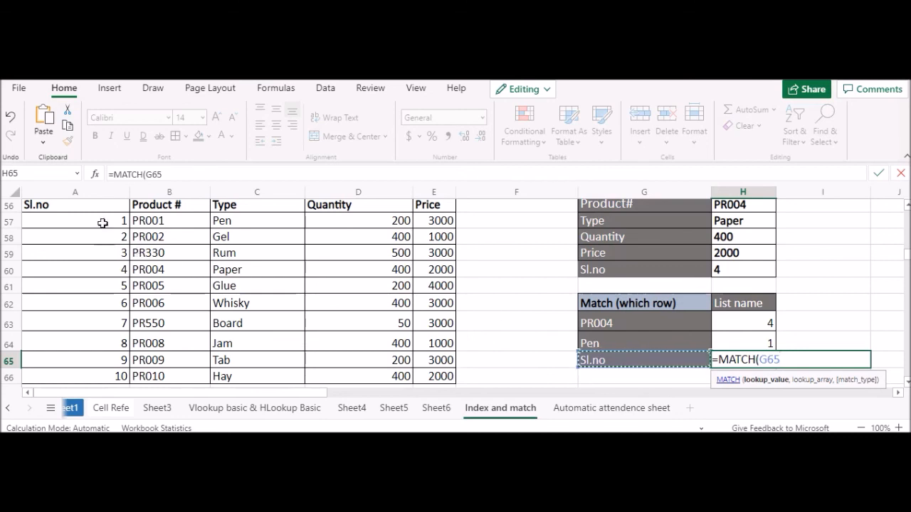
{"action": "left_click_drag", "start_coordinate": [101, 208], "coordinate": [414, 208]}
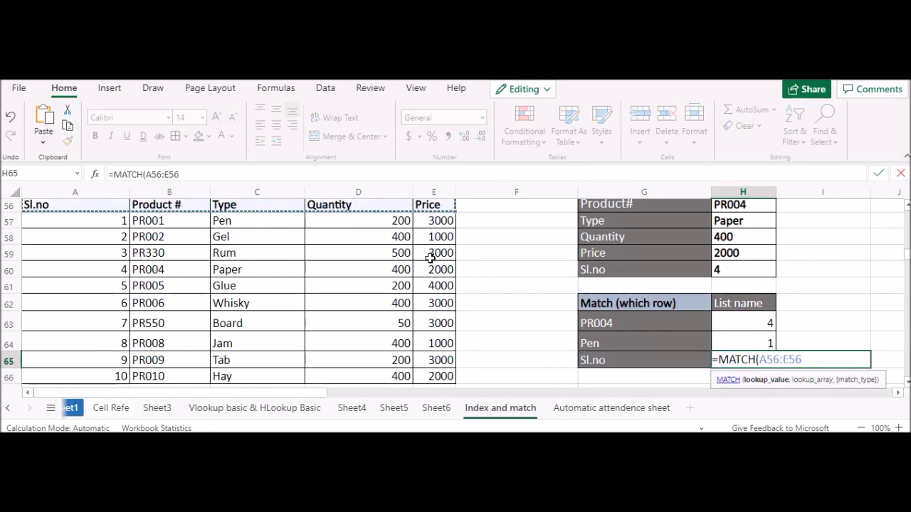
{"action": "left_click_drag", "start_coordinate": [758, 360], "coordinate": [838, 358]}
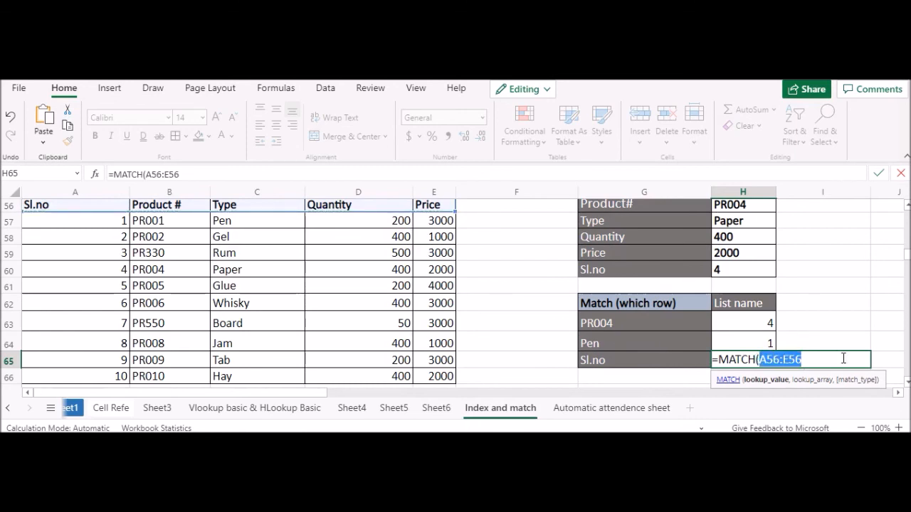
{"action": "key", "text": "BackSpace"}
Step: Complete the H65 formula as =MATCH(G65,A56:E56,0) to find the chosen heading's position in the table's header row
{"action": "left_click", "coordinate": [652, 361]}
{"action": "type", "text": ","}
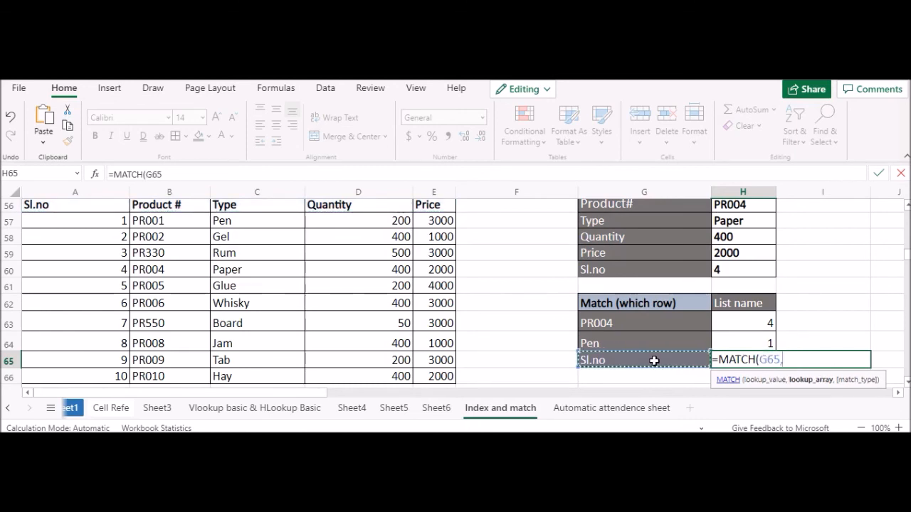
{"action": "scroll", "coordinate": [301, 234], "scroll_direction": "up", "scroll_amount": 2}
{"action": "left_click_drag", "start_coordinate": [108, 274], "coordinate": [420, 270]}
{"action": "scroll", "coordinate": [539, 289], "scroll_direction": "down", "scroll_amount": 2}
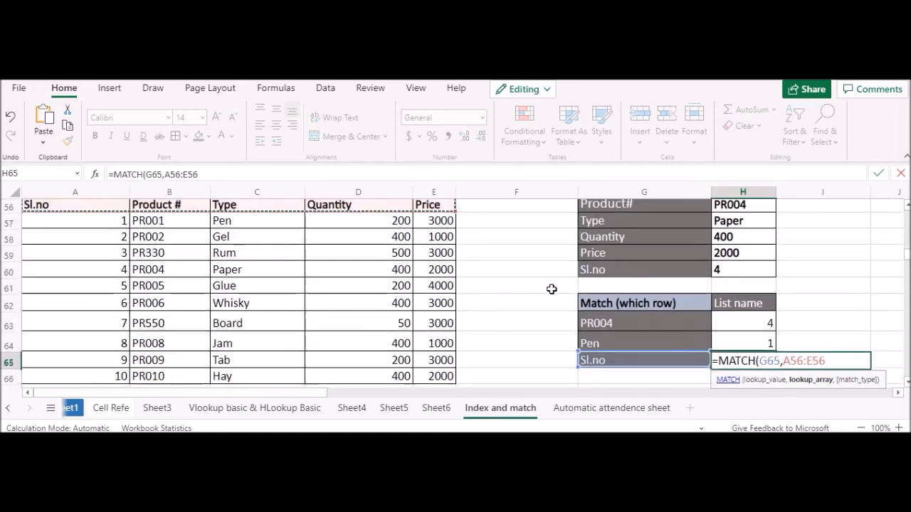
{"action": "scroll", "coordinate": [682, 327], "scroll_direction": "down", "scroll_amount": 2}
{"action": "type", "text": ",0)"}
{"action": "key", "text": "Return"}
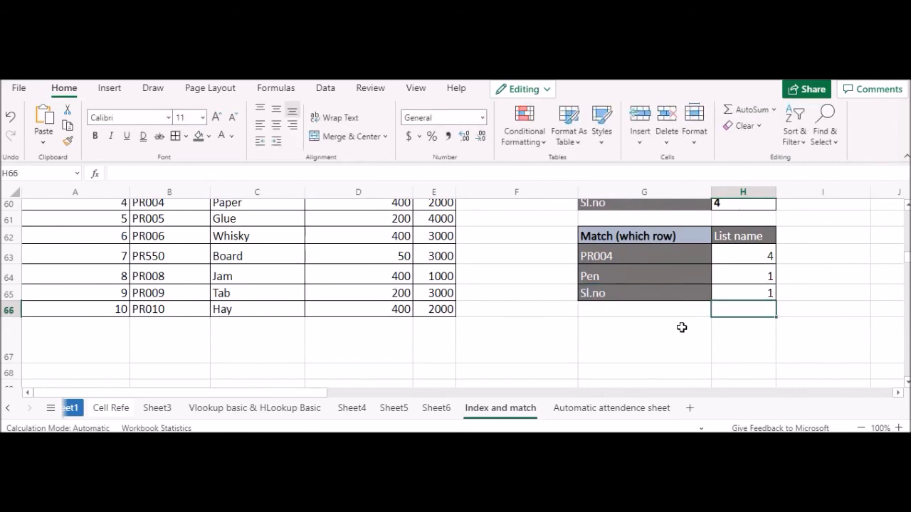
Step: Label the heading lookup row by entering col in F65, beside the Match section
{"action": "scroll", "coordinate": [682, 327], "scroll_direction": "up", "scroll_amount": 2}
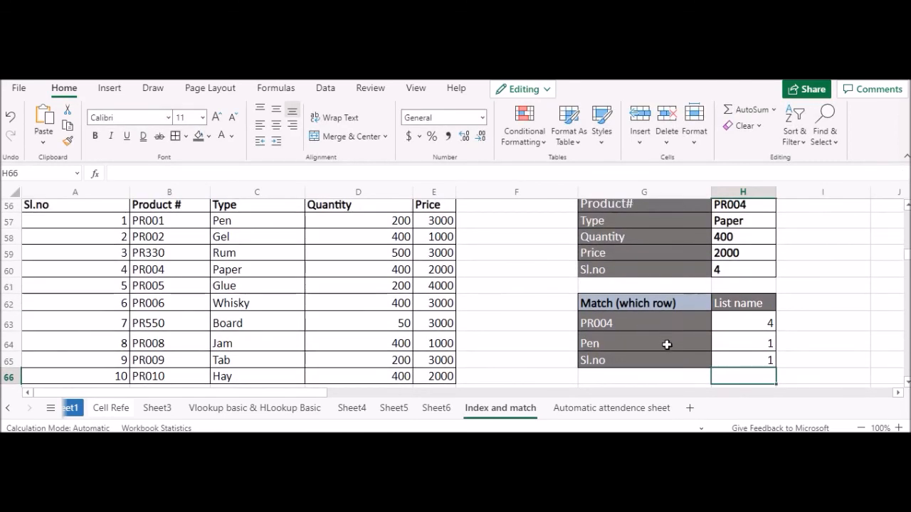
{"action": "left_click", "coordinate": [560, 365]}
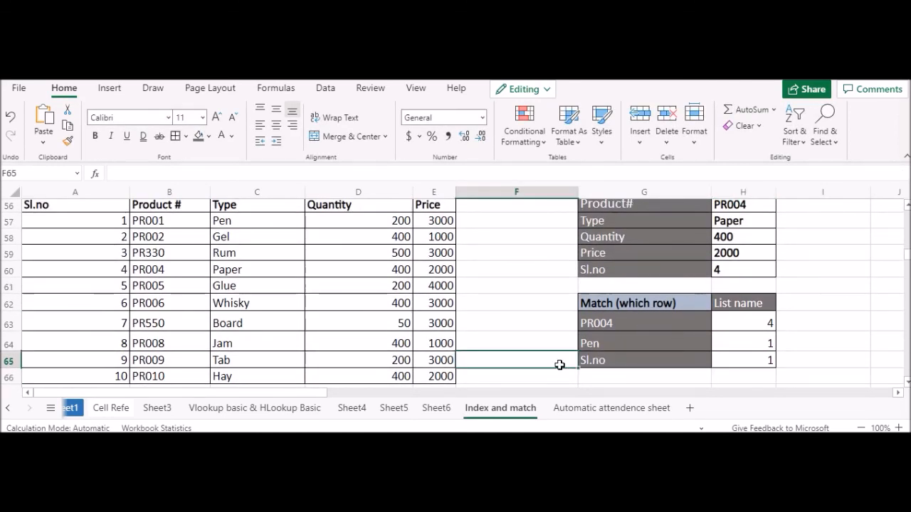
{"action": "type", "text": "col"}
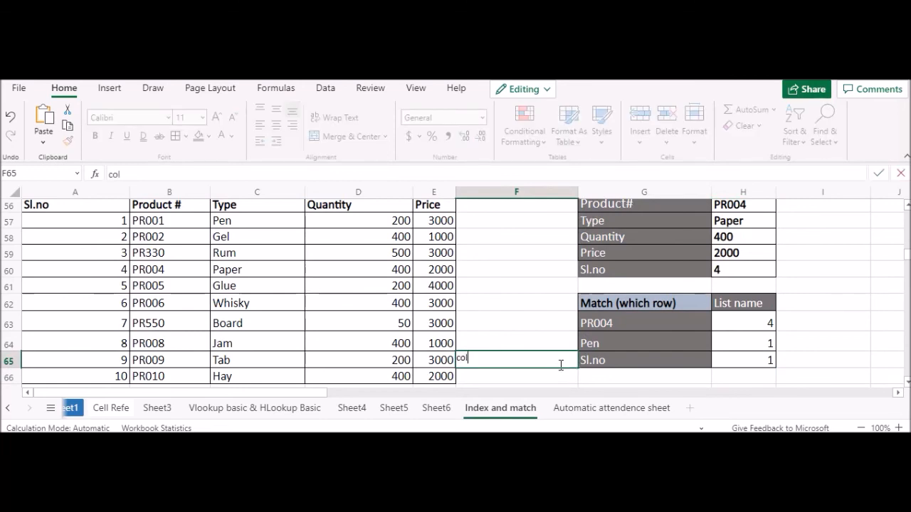
{"action": "left_click", "coordinate": [492, 301]}
{"action": "left_click_drag", "start_coordinate": [512, 356], "coordinate": [511, 356]}
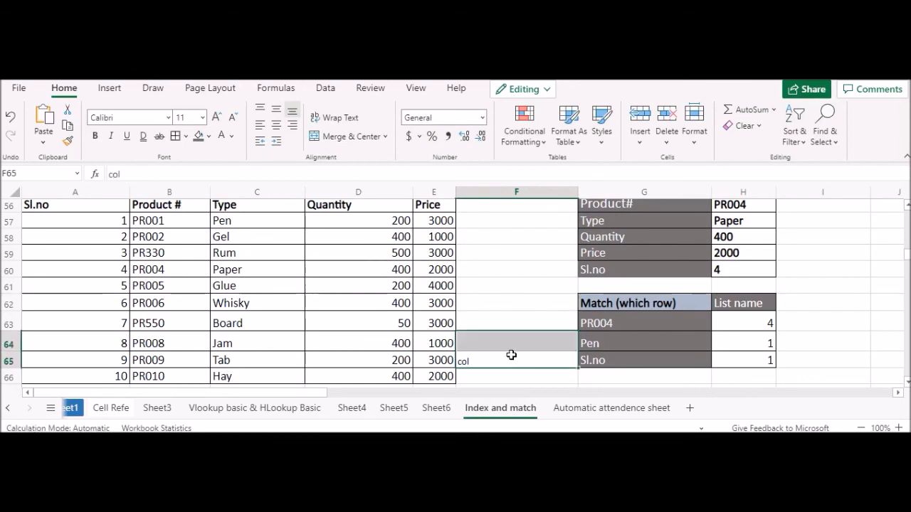
Step: Format the col label in F65 as bold, 14-point and right-aligned
{"action": "left_click", "coordinate": [509, 359]}
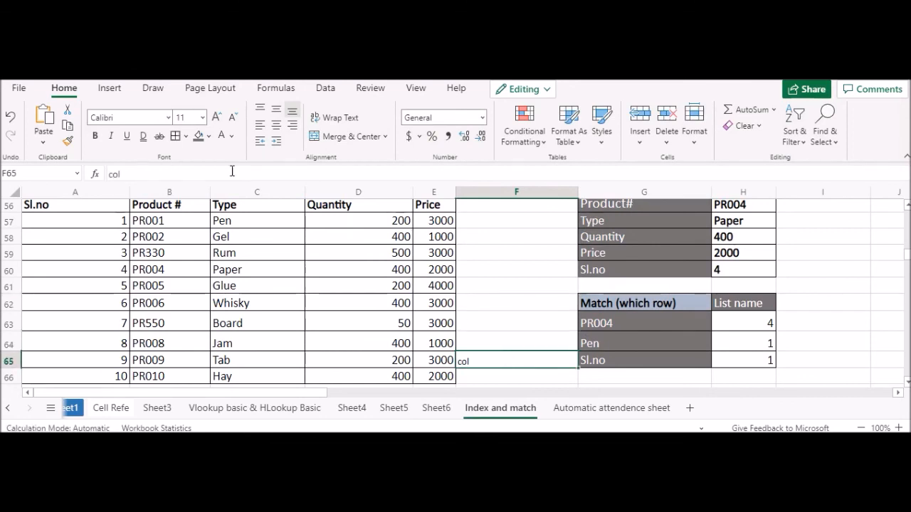
{"action": "left_click", "coordinate": [215, 117]}
{"action": "left_click", "coordinate": [216, 117]}
{"action": "left_click", "coordinate": [94, 135]}
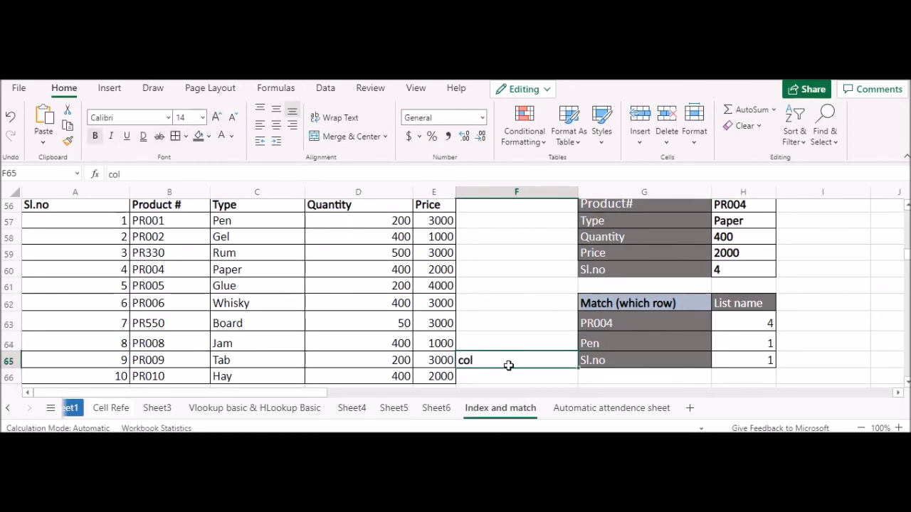
{"action": "left_click", "coordinate": [524, 378]}
{"action": "left_click", "coordinate": [497, 358]}
{"action": "left_click", "coordinate": [292, 125]}
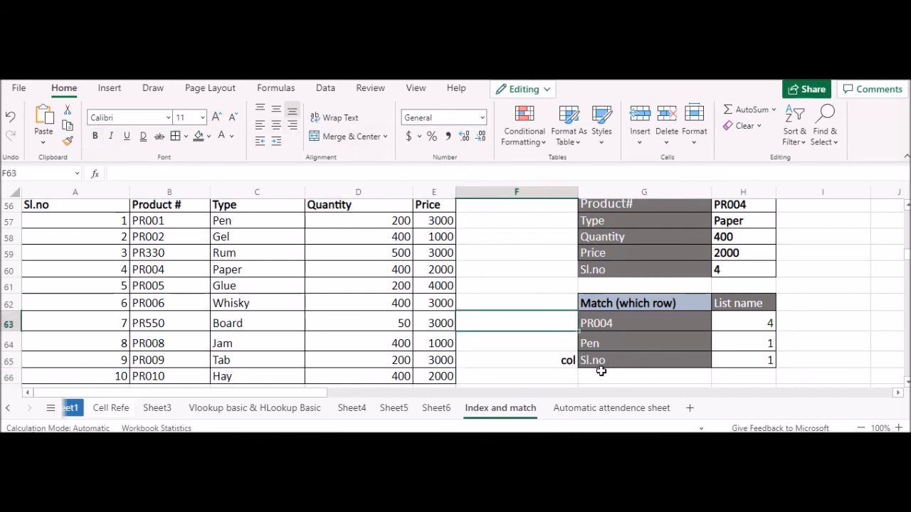
{"action": "left_click", "coordinate": [584, 380]}
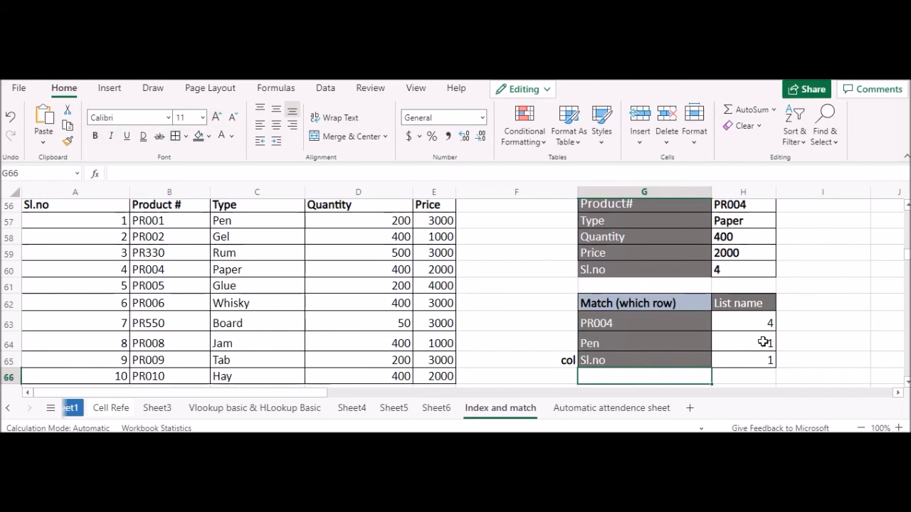
Step: Change the heading in G65 to Product # using its drop-down list
{"action": "left_click", "coordinate": [623, 365]}
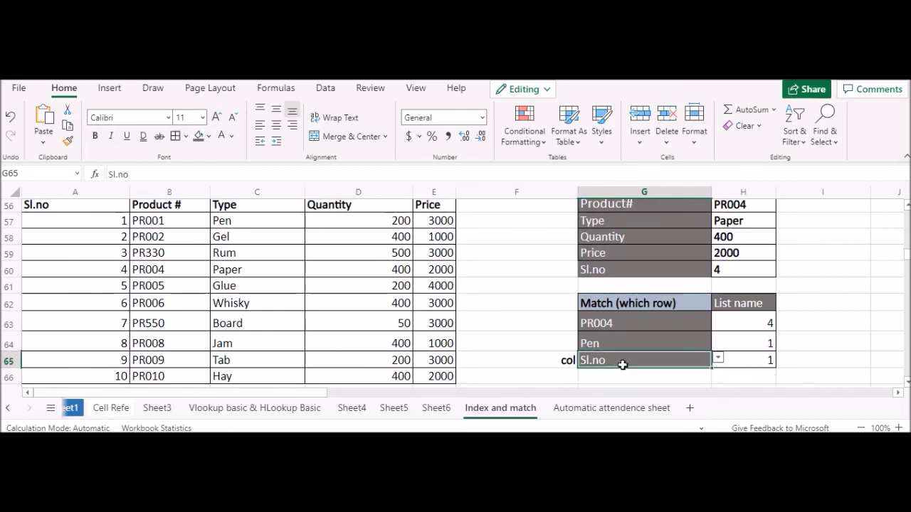
{"action": "left_click", "coordinate": [718, 361]}
{"action": "left_click", "coordinate": [605, 393]}
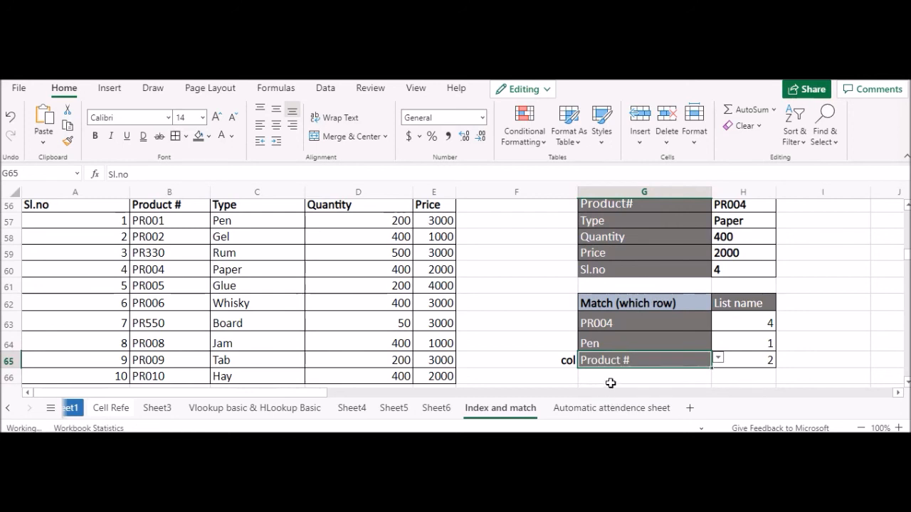